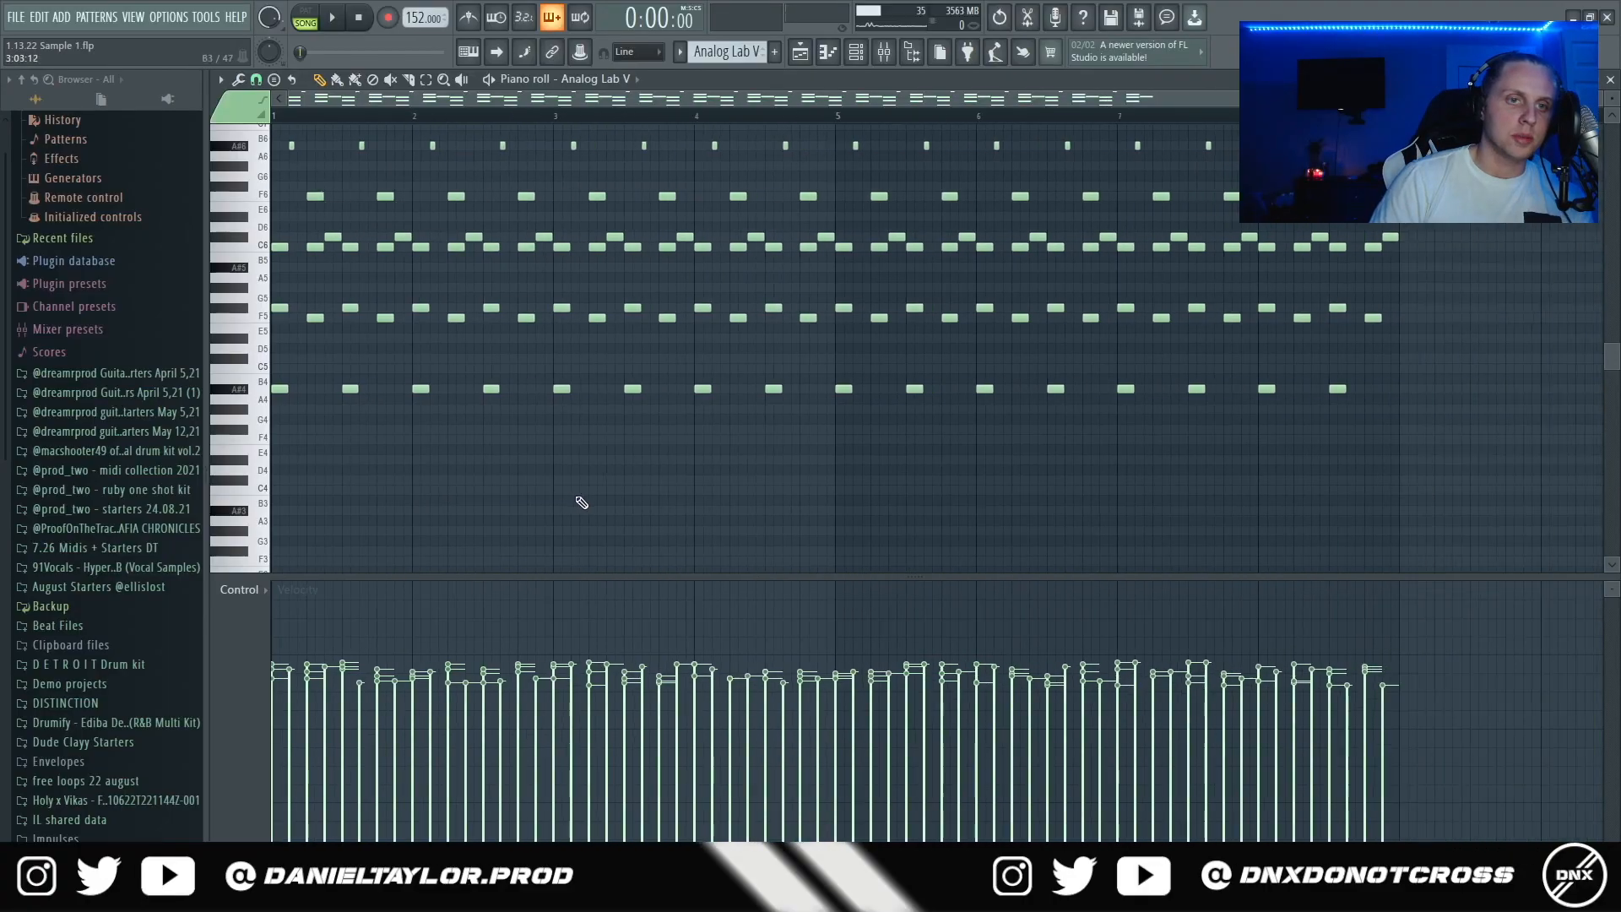
Try moving the first chord's C6 note down an octave to C5 in the Analog Lab V melody.
scroll(616, 550, "up", 3)
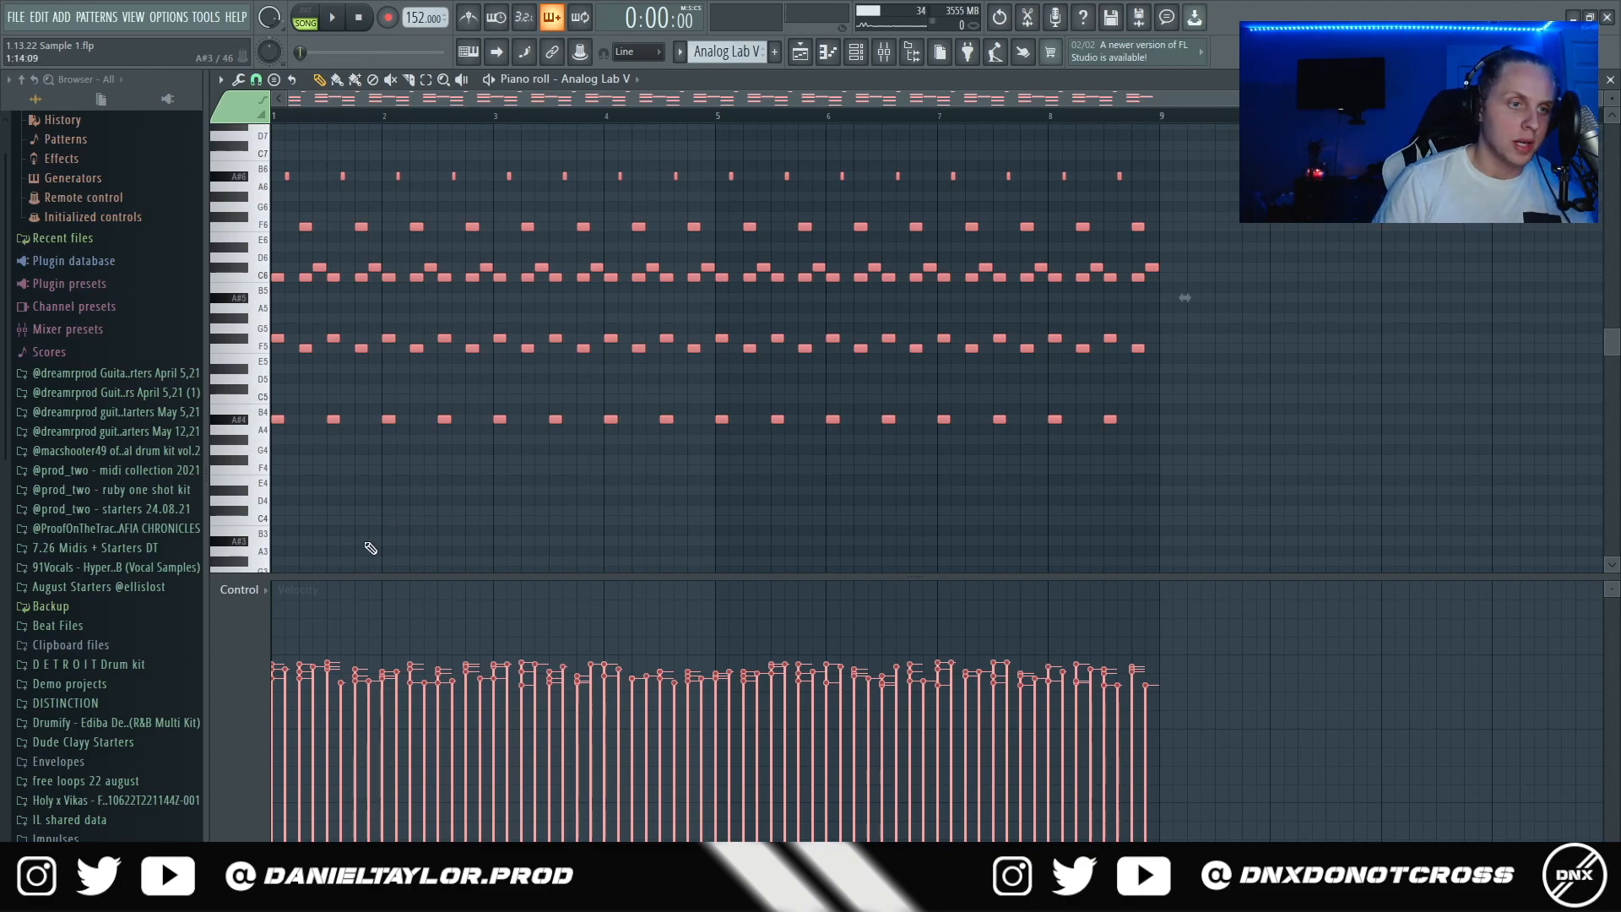
scroll(365, 547, "up", 3)
left_click_drag(293, 234, 312, 454)
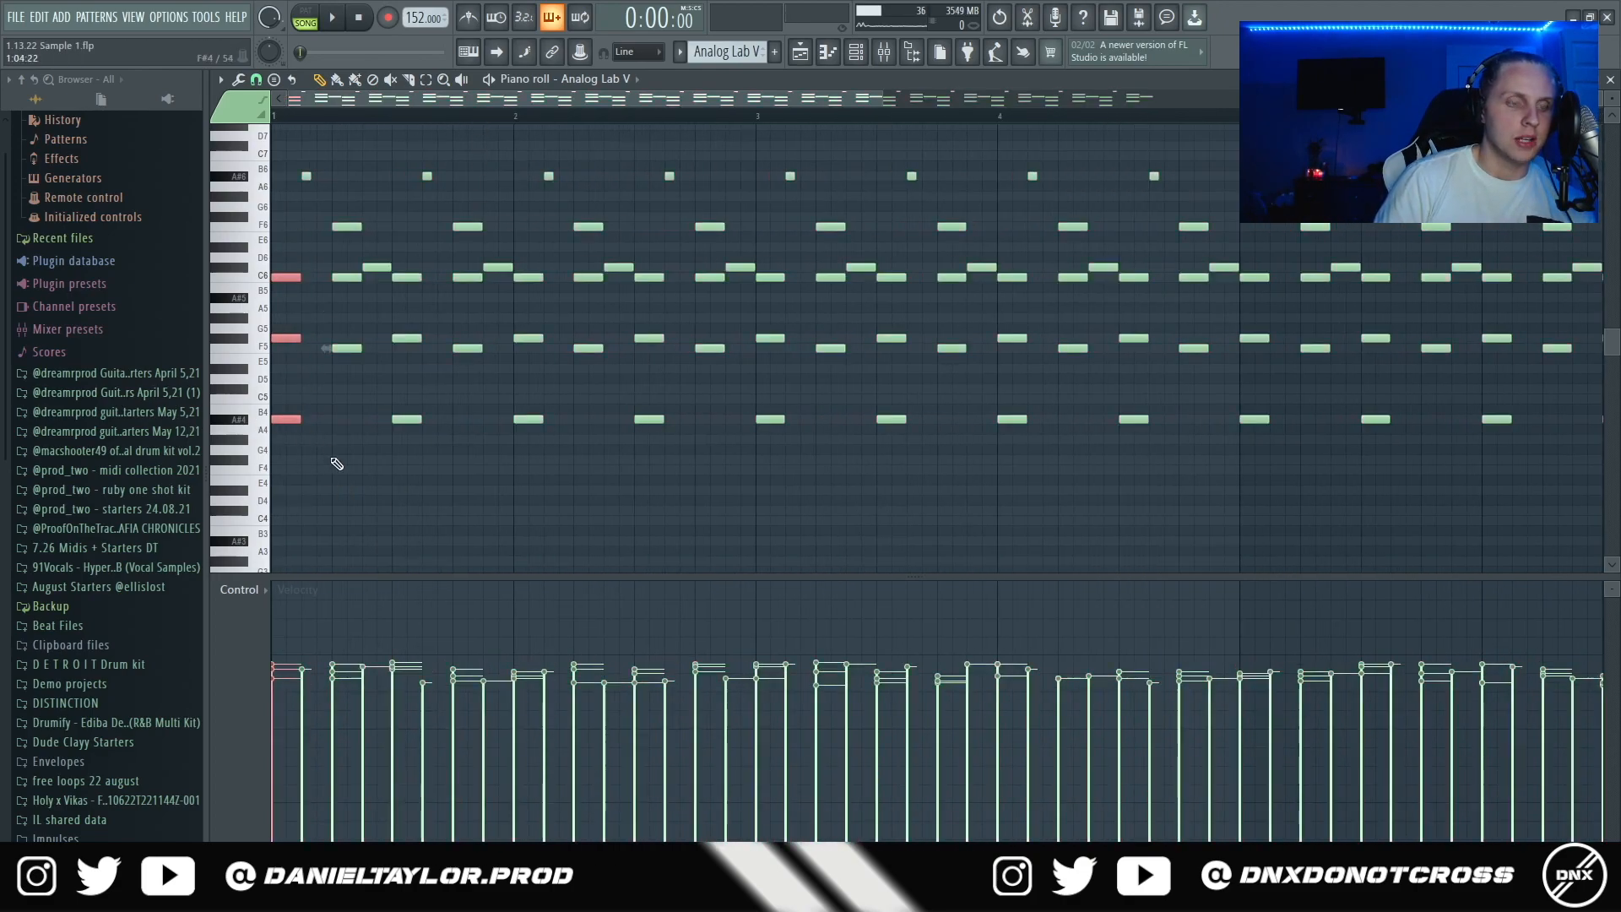
scroll(302, 331, "up", 3)
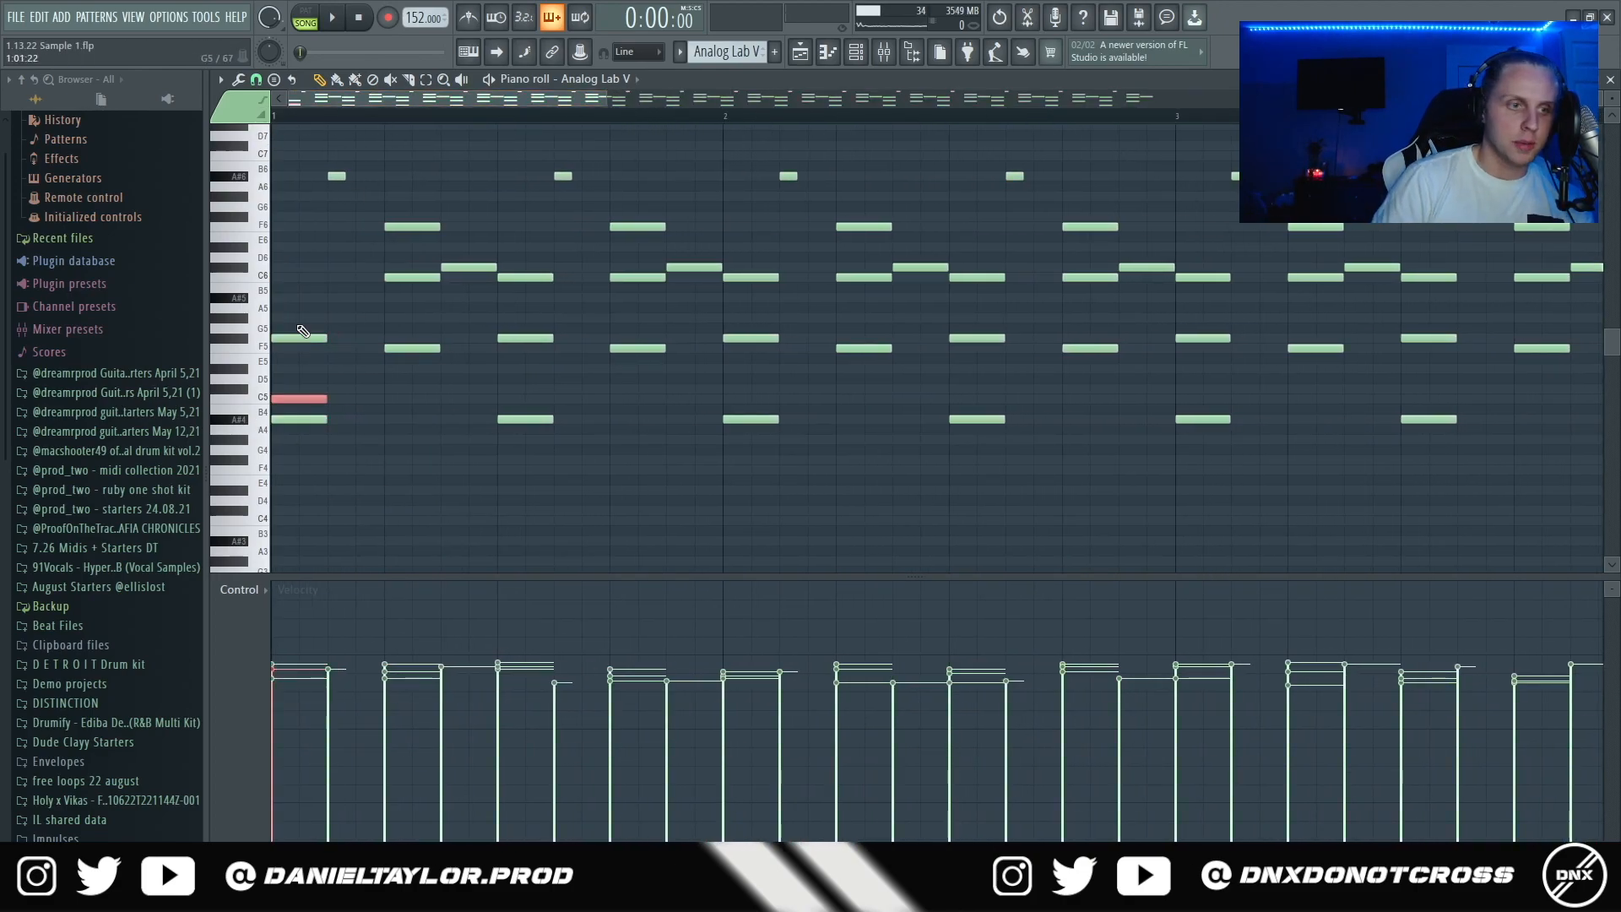
left_click_drag(305, 397, 418, 401)
left_click(414, 418)
Examine the Analog Lab V melody's repeating notes across the whole pattern and listen to it.
scroll(361, 234, "down", 3)
left_click_drag(288, 224, 1520, 518)
scroll(1503, 422, "down", 3)
left_click_drag(1385, 212, 325, 530)
scroll(371, 355, "up", 5)
left_click(429, 187, "ctrl")
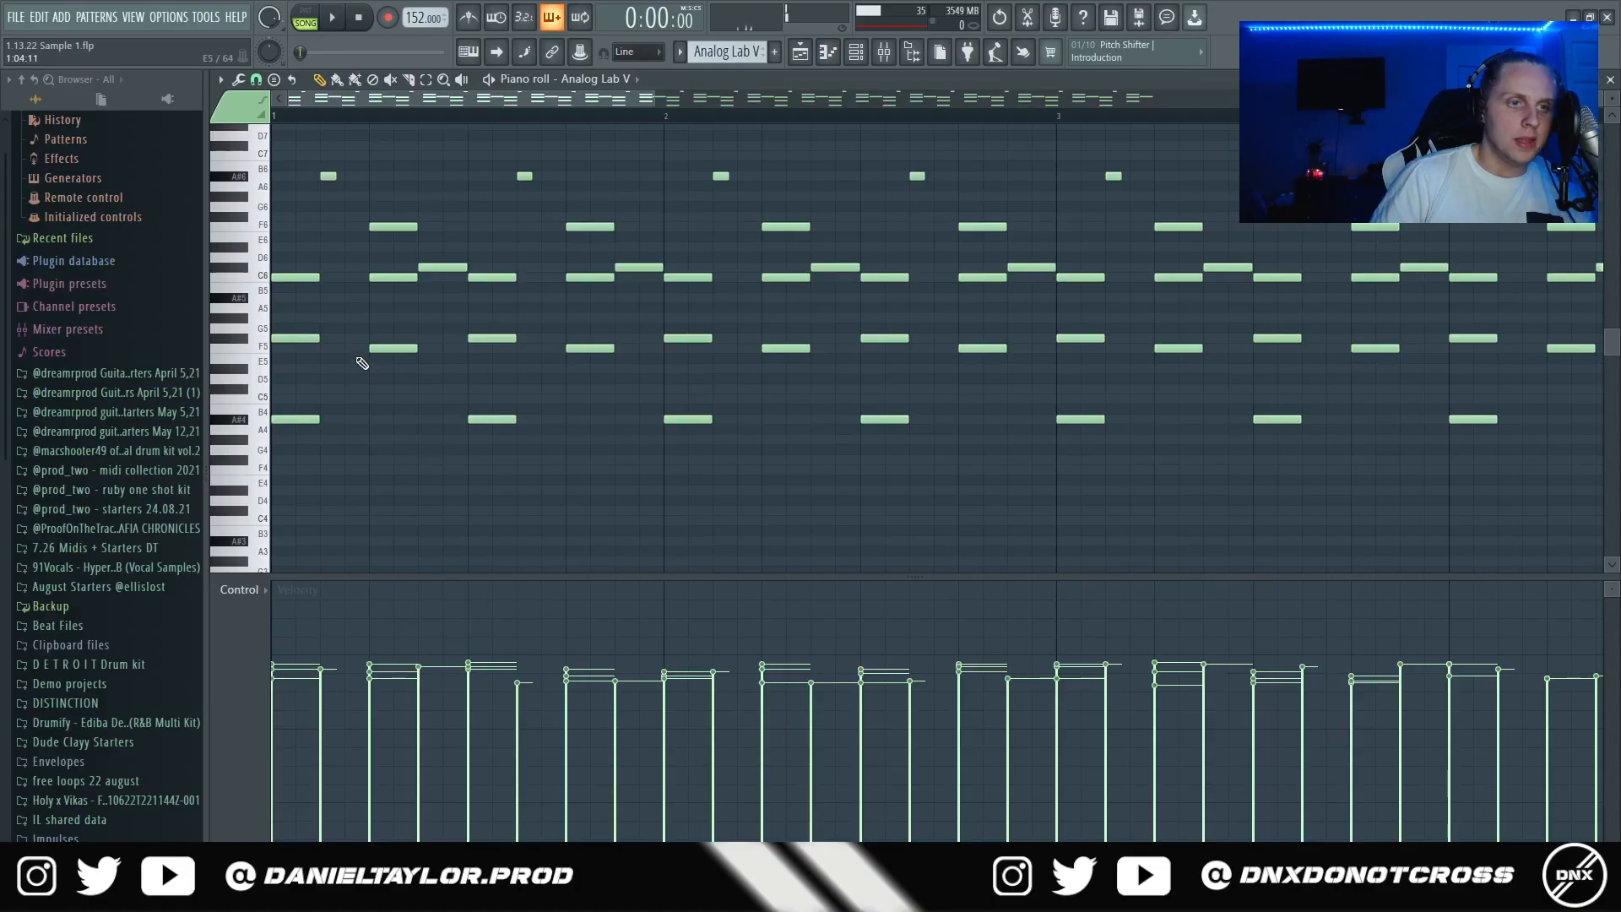
scroll(361, 363, "down", 3)
left_click_drag(277, 150, 1502, 188)
scroll(673, 421, "down", 4)
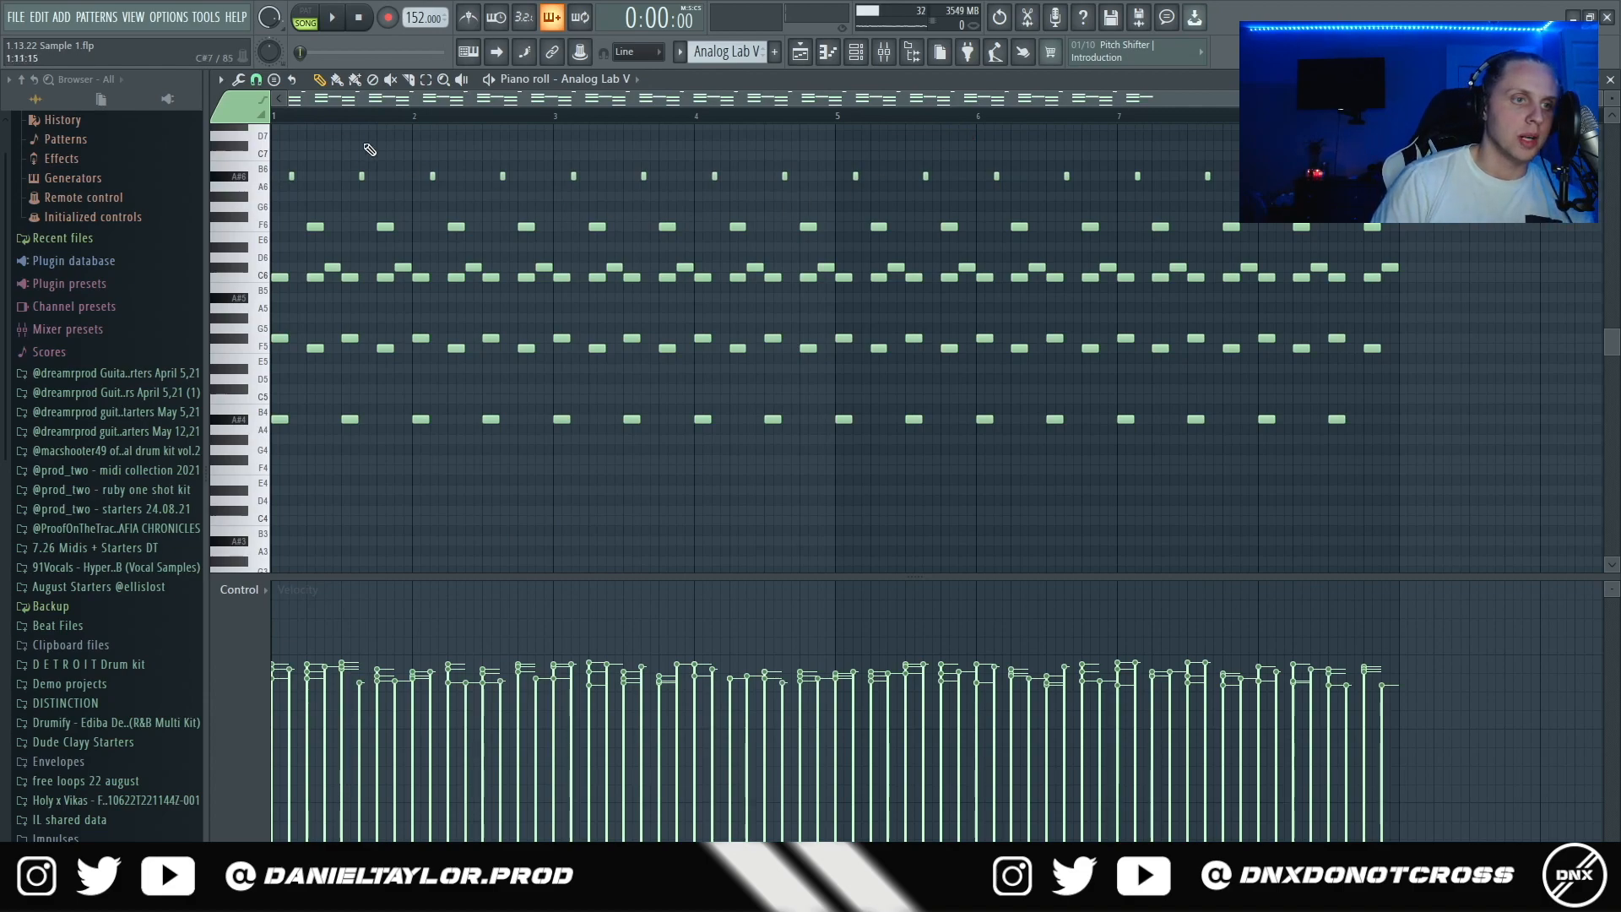
key("space")
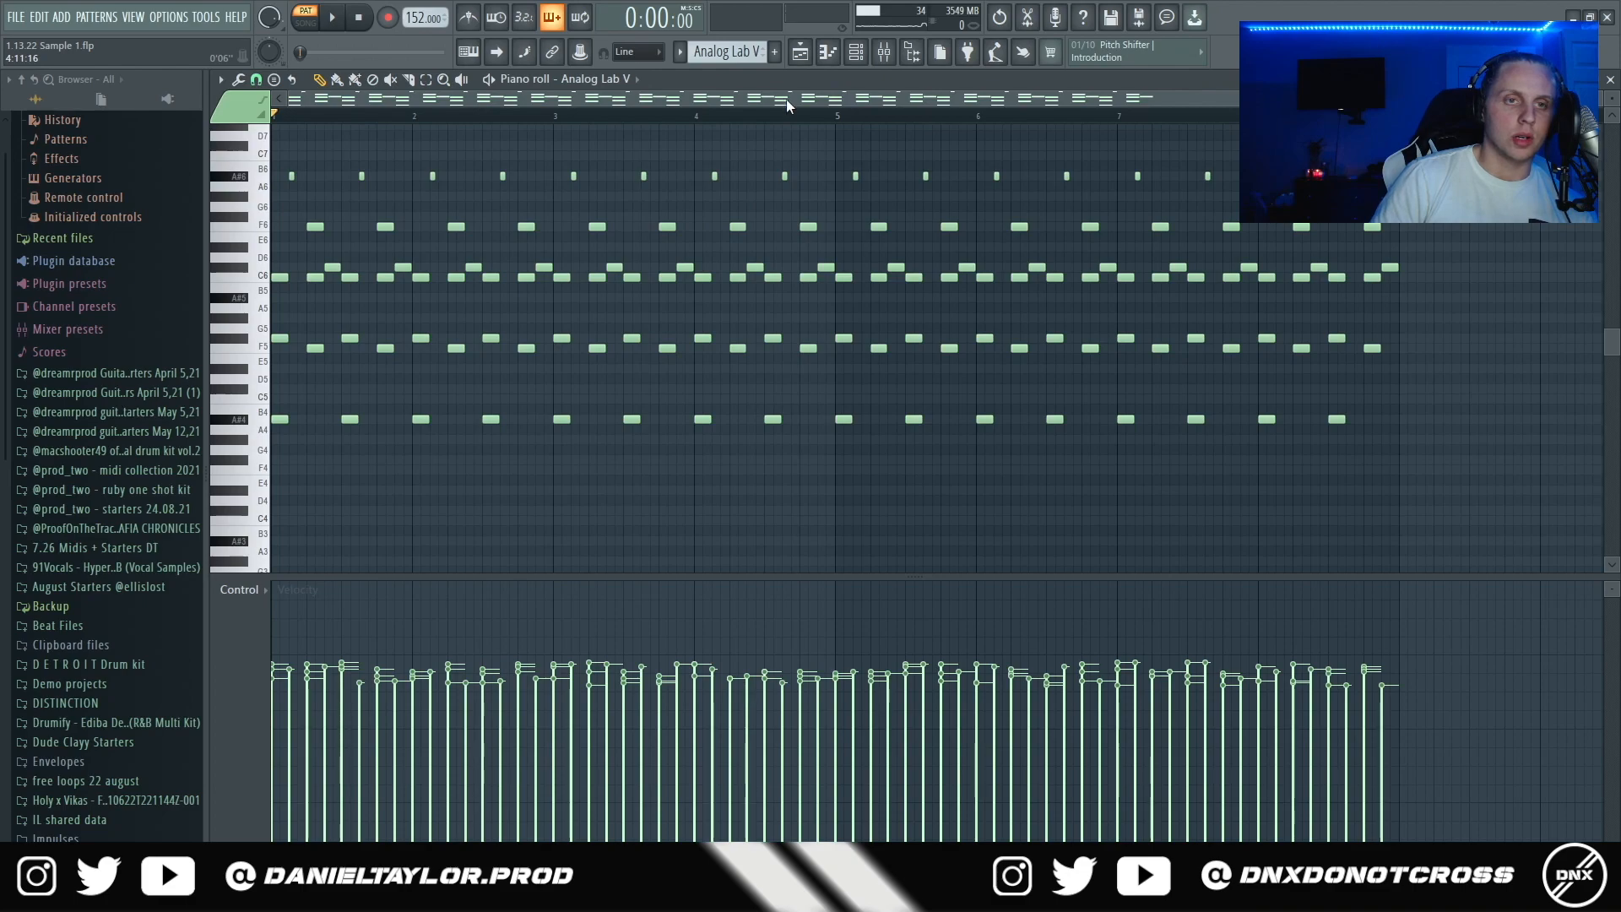
Inspect the settings of the Pattern 1 clip on Track 14 and the Pattern 1 #2 clip on Track 3, using song mode.
left_click(800, 54)
double_click(478, 524)
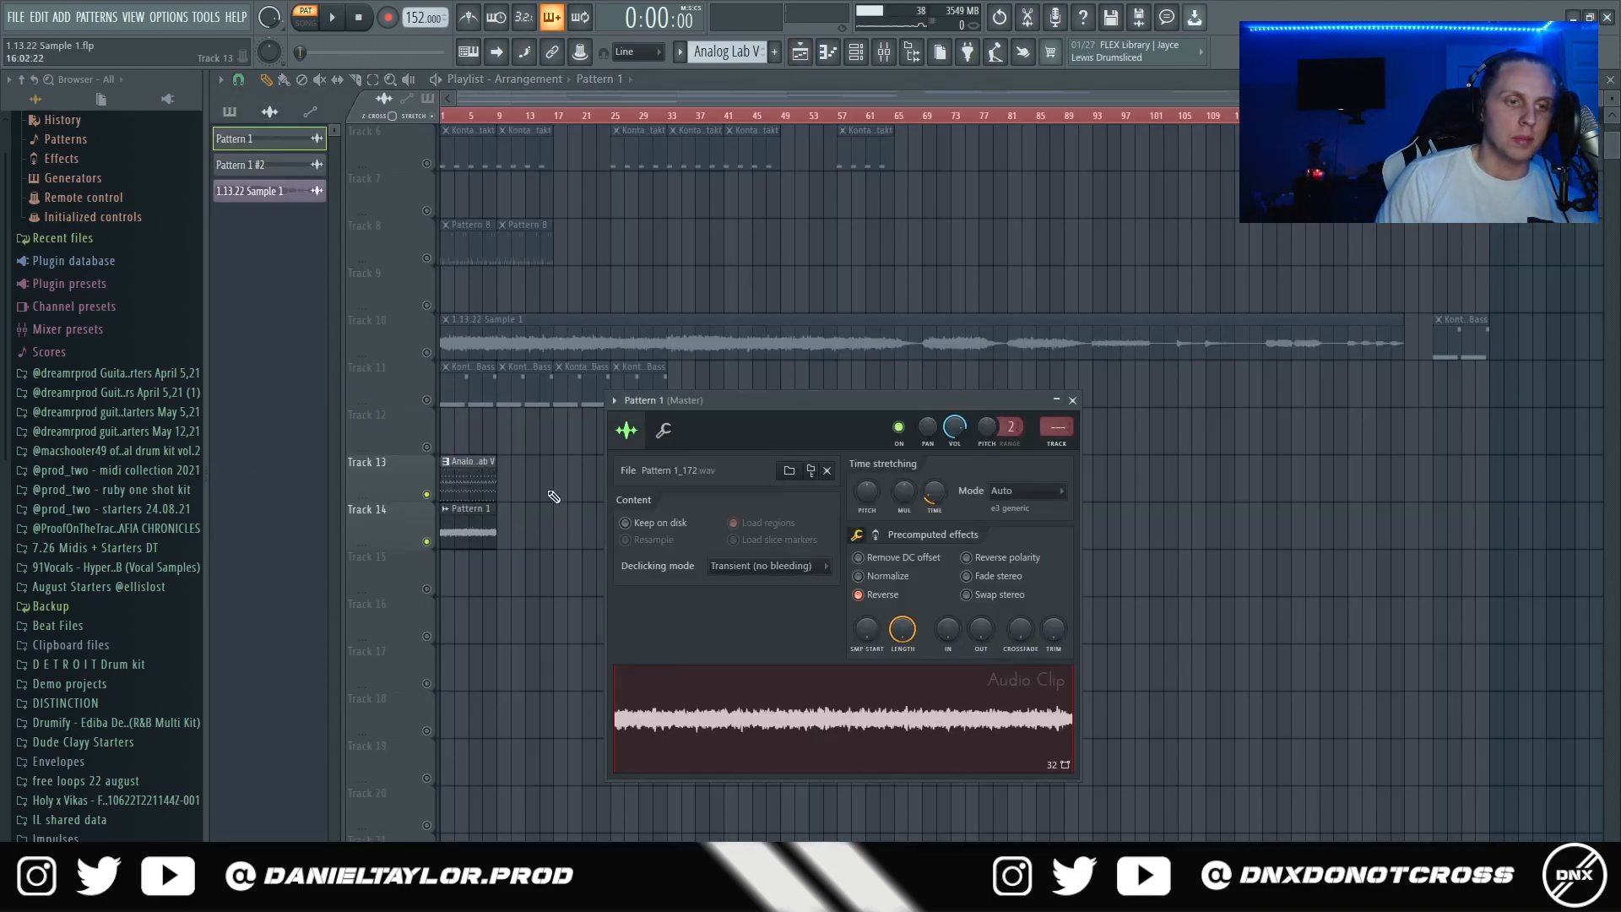
left_click(306, 17)
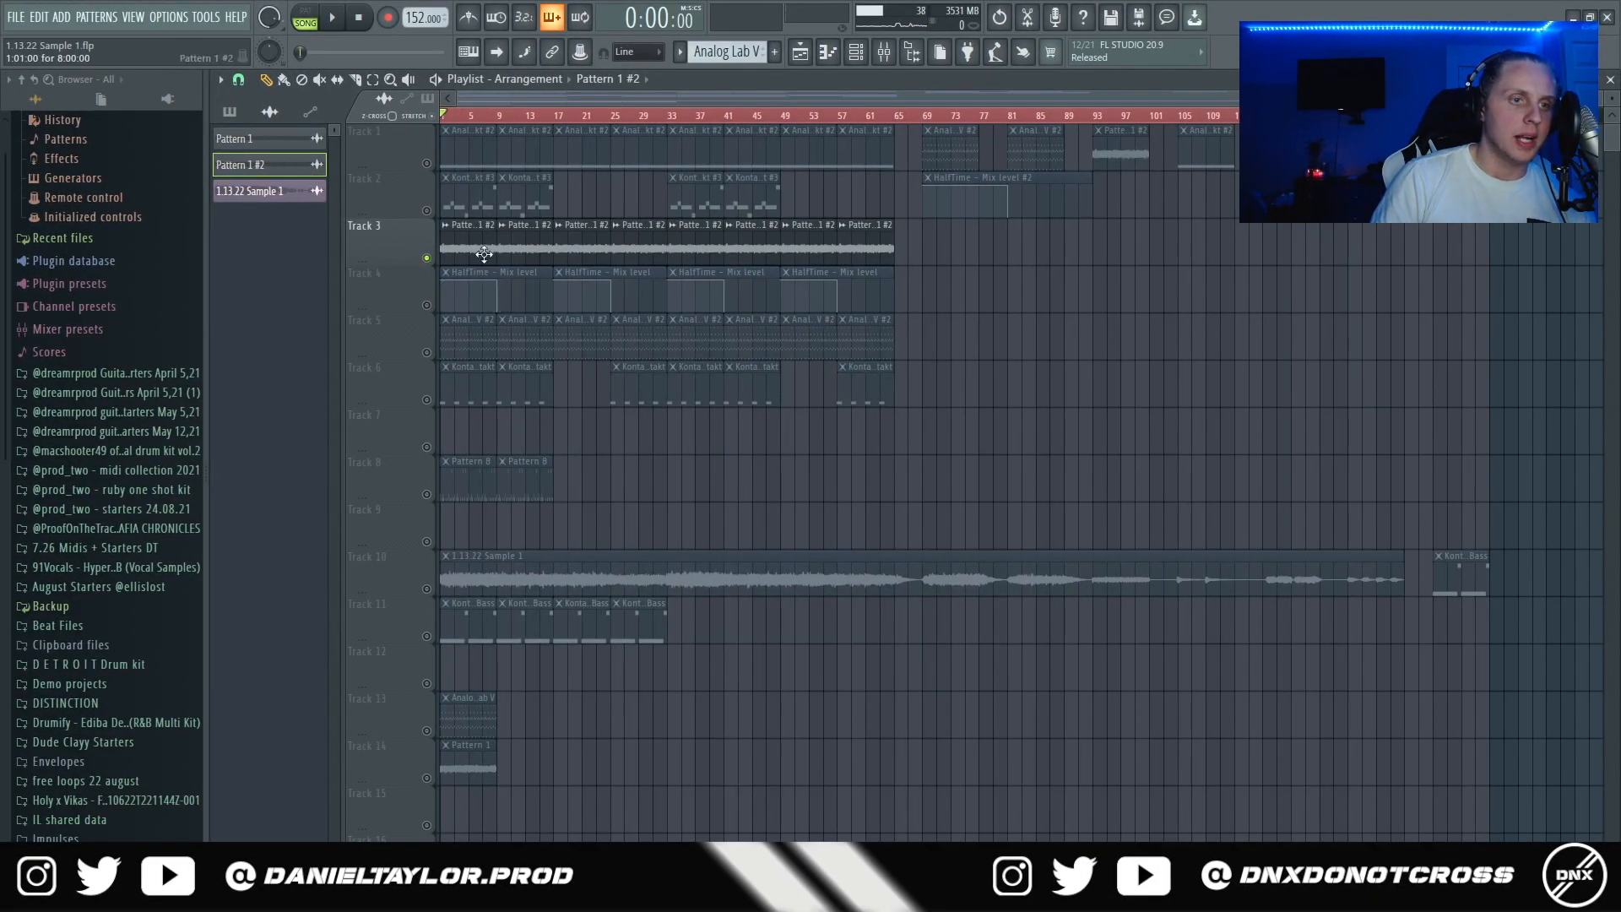
double_click(468, 239)
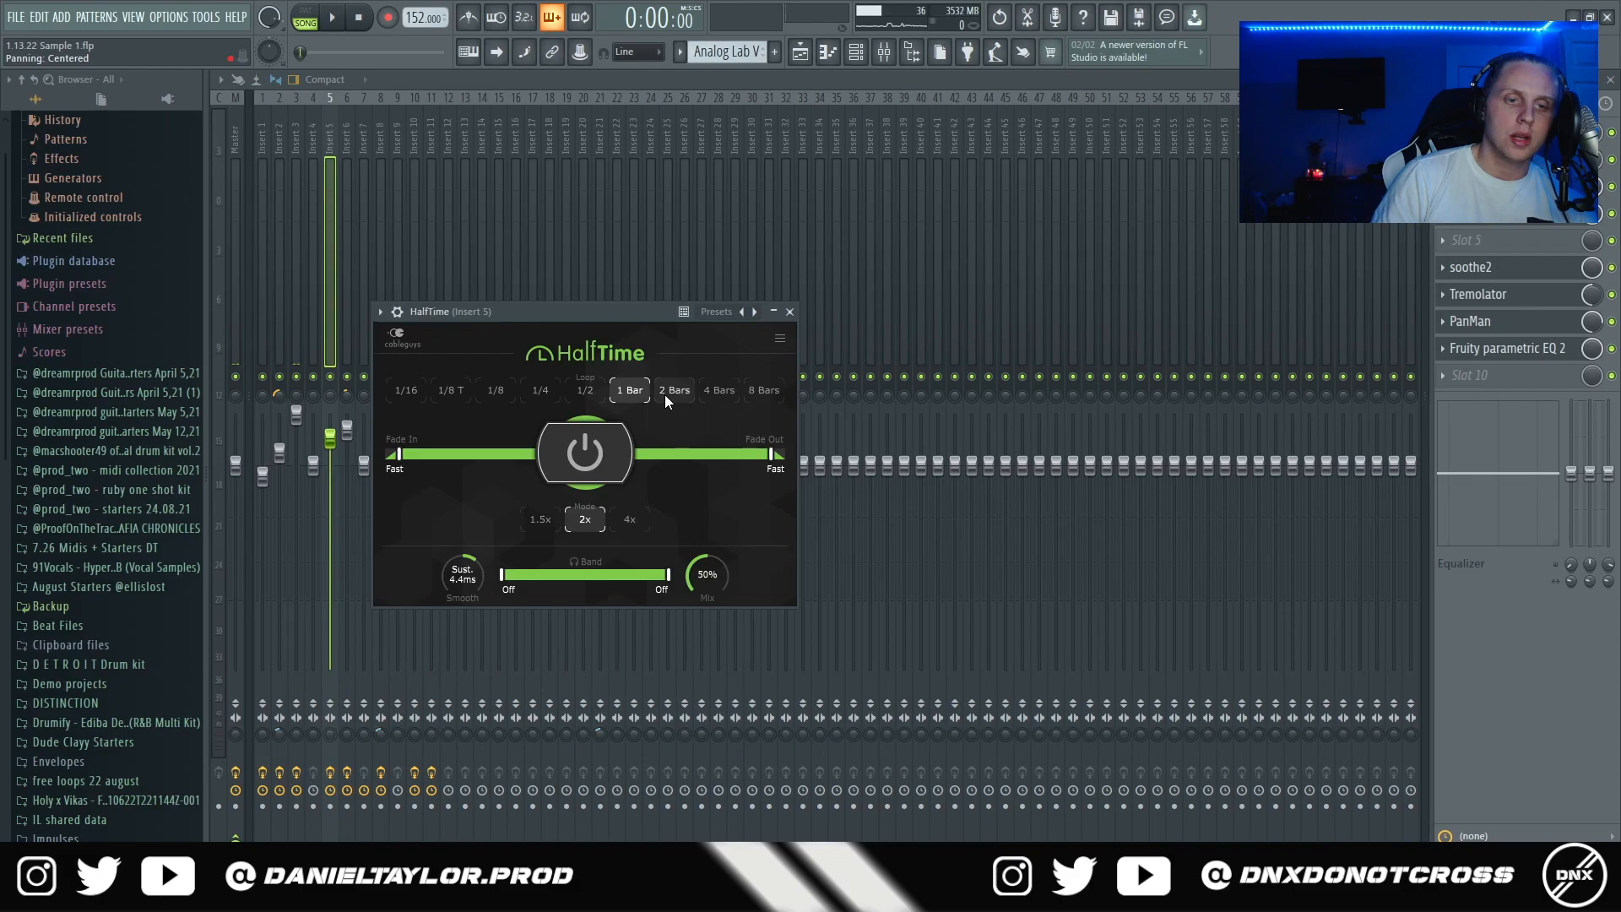
Review the soothe2, Tremolator, PanMan and Fruity parametric EQ 2 effects on Insert 5.
left_click(1484, 272)
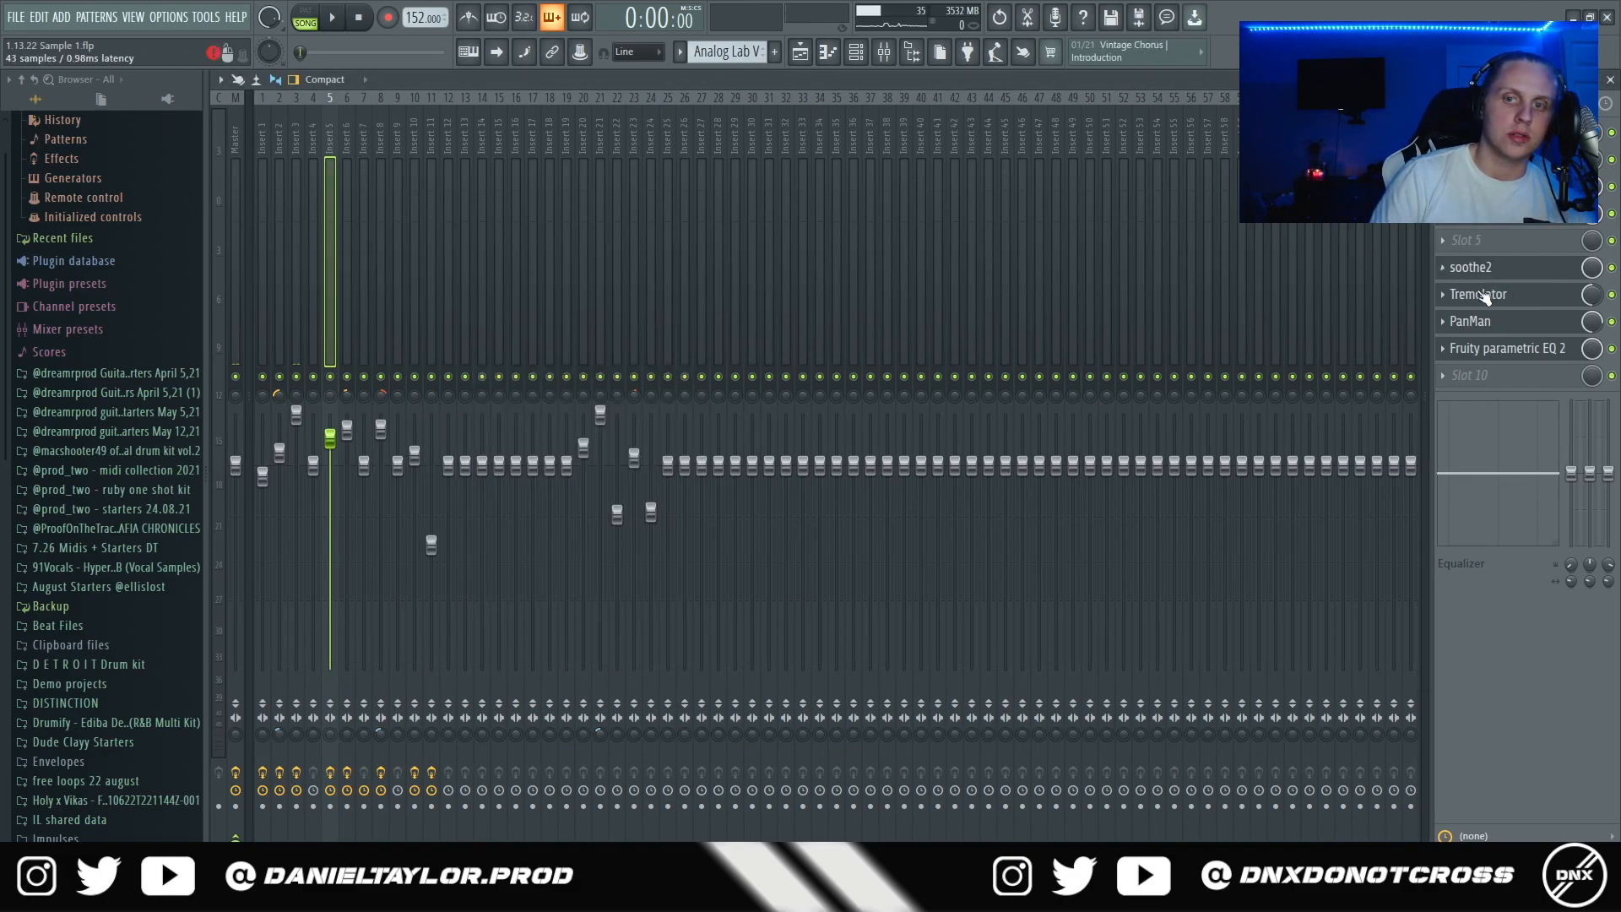
left_click(1487, 296)
left_click(797, 79)
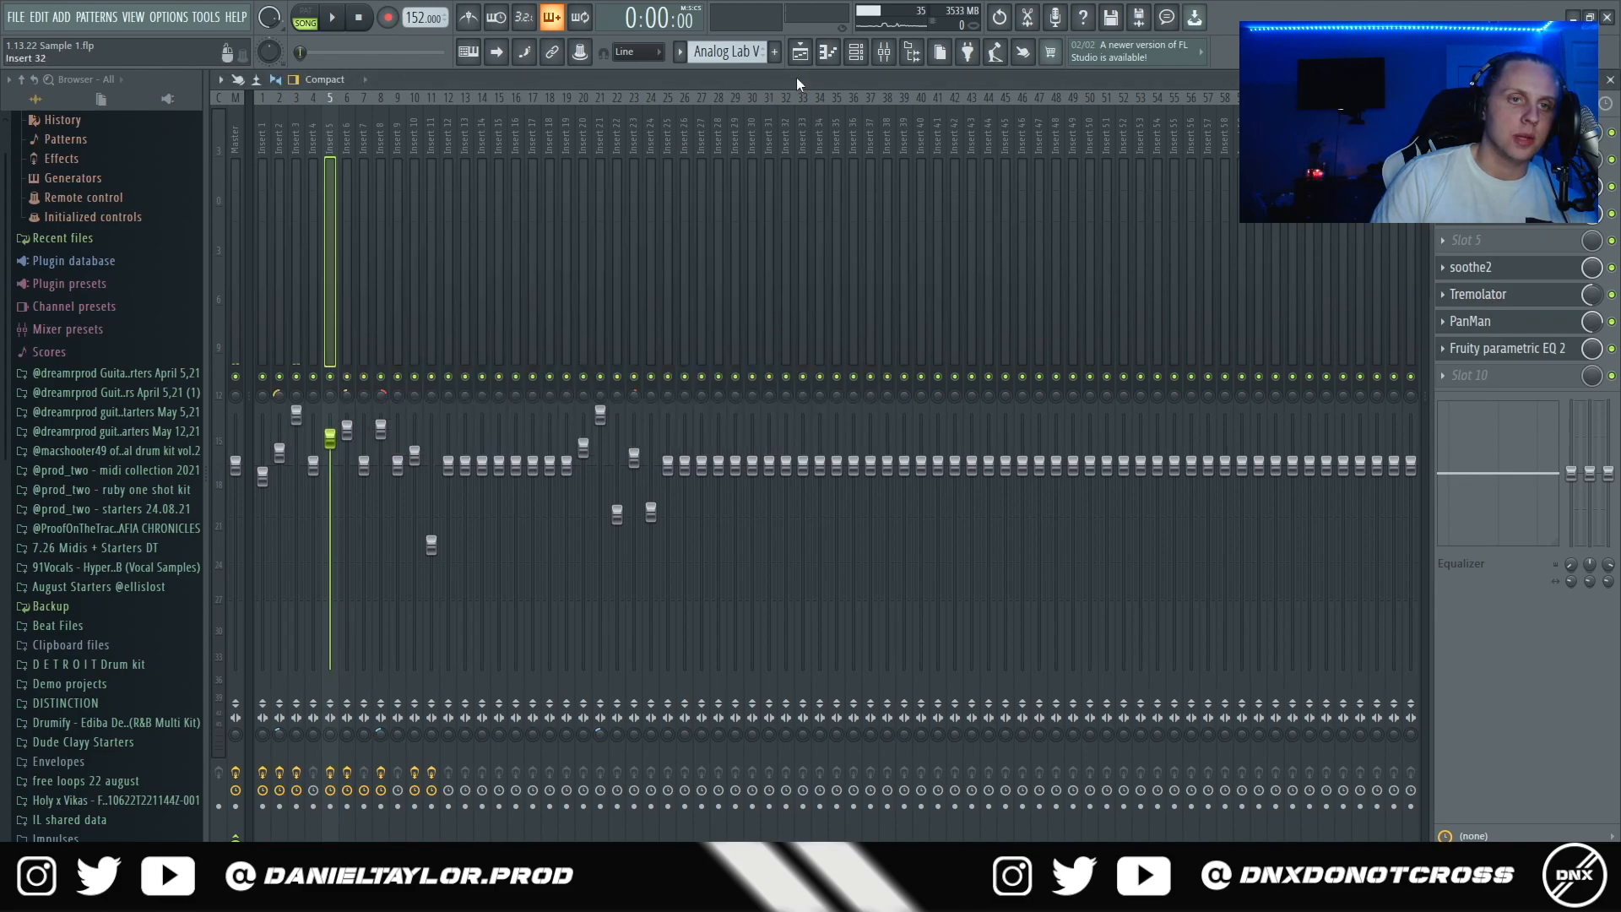
left_click(1543, 322)
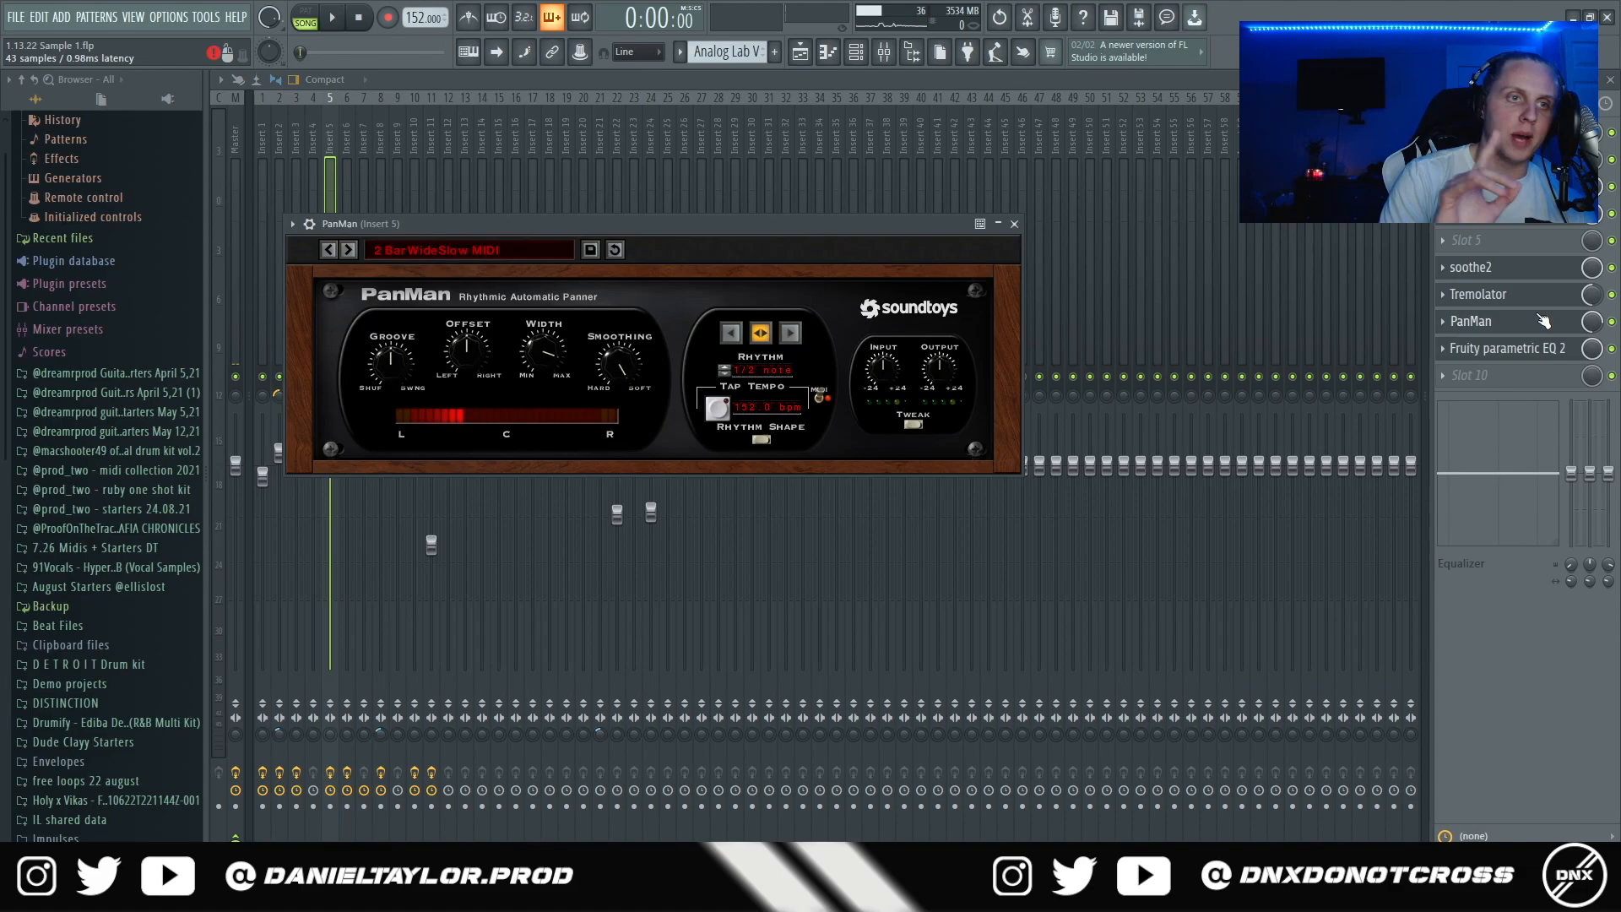
left_click(1511, 348)
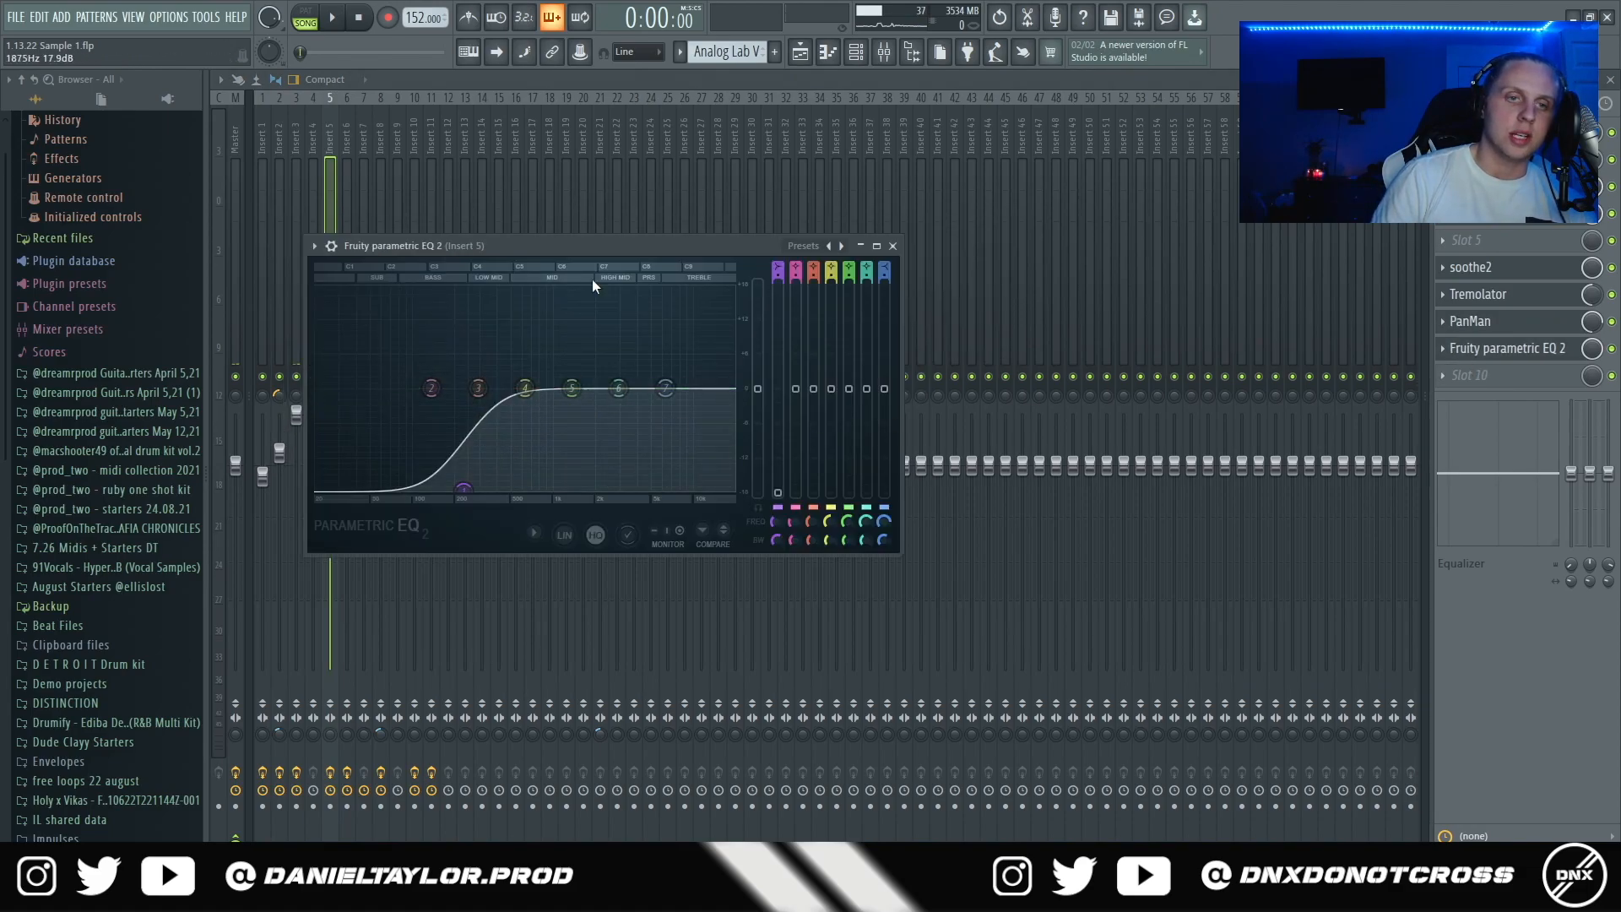
Select all notes of the Analog Lab V #2 melody and compare them with the Pattern 1 #2 audio clip on Track 3.
key("F5")
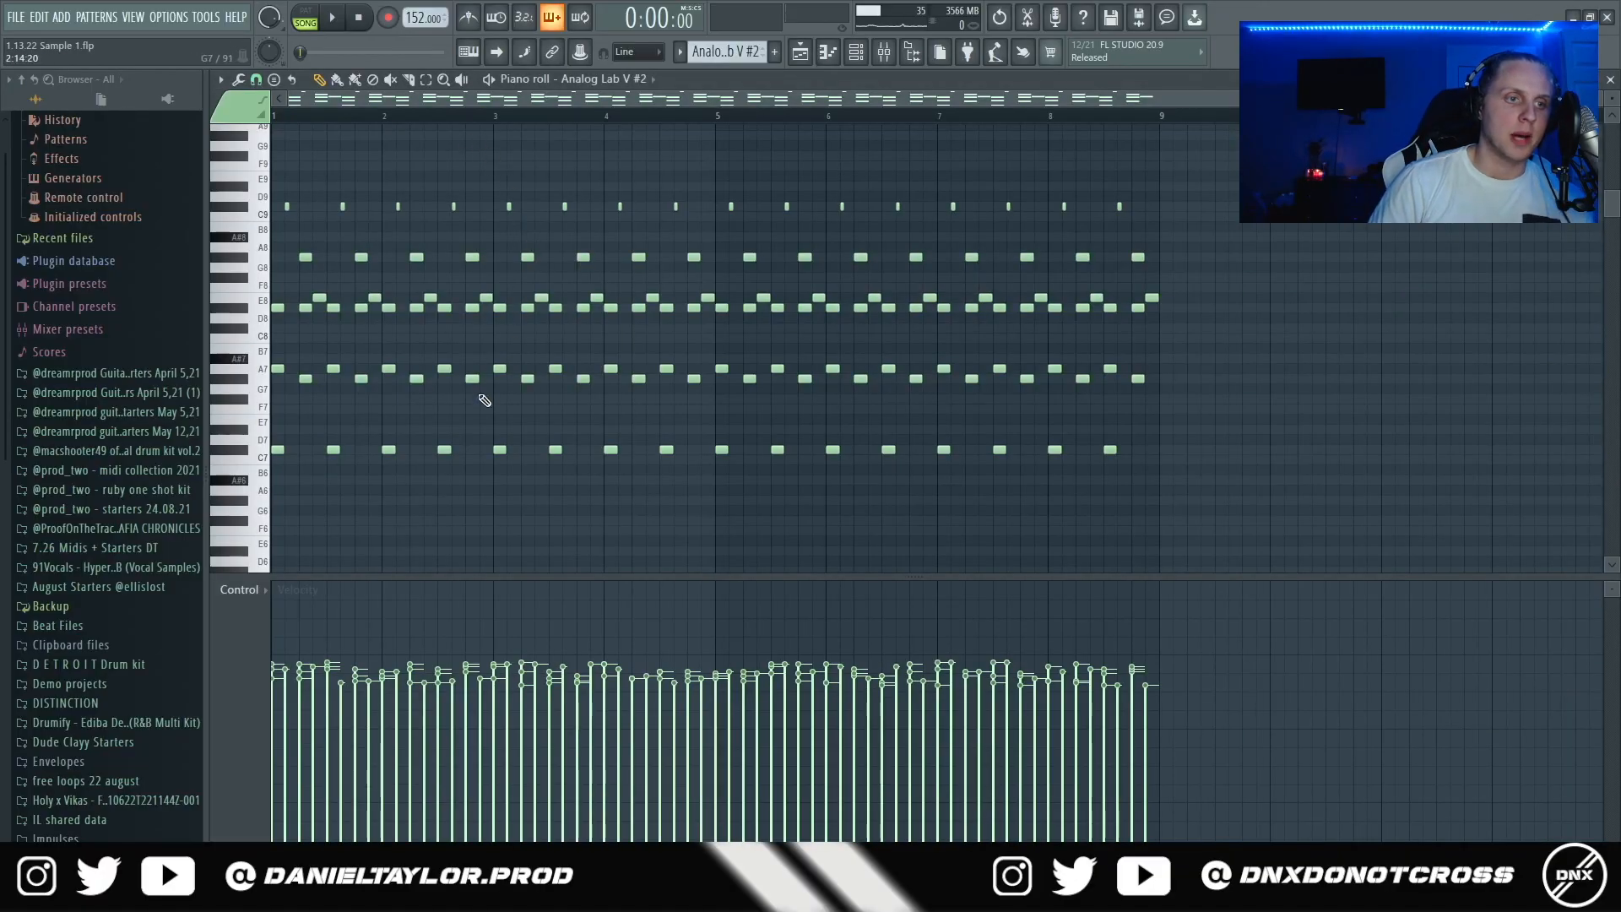
left_click_drag(1259, 137, 343, 544)
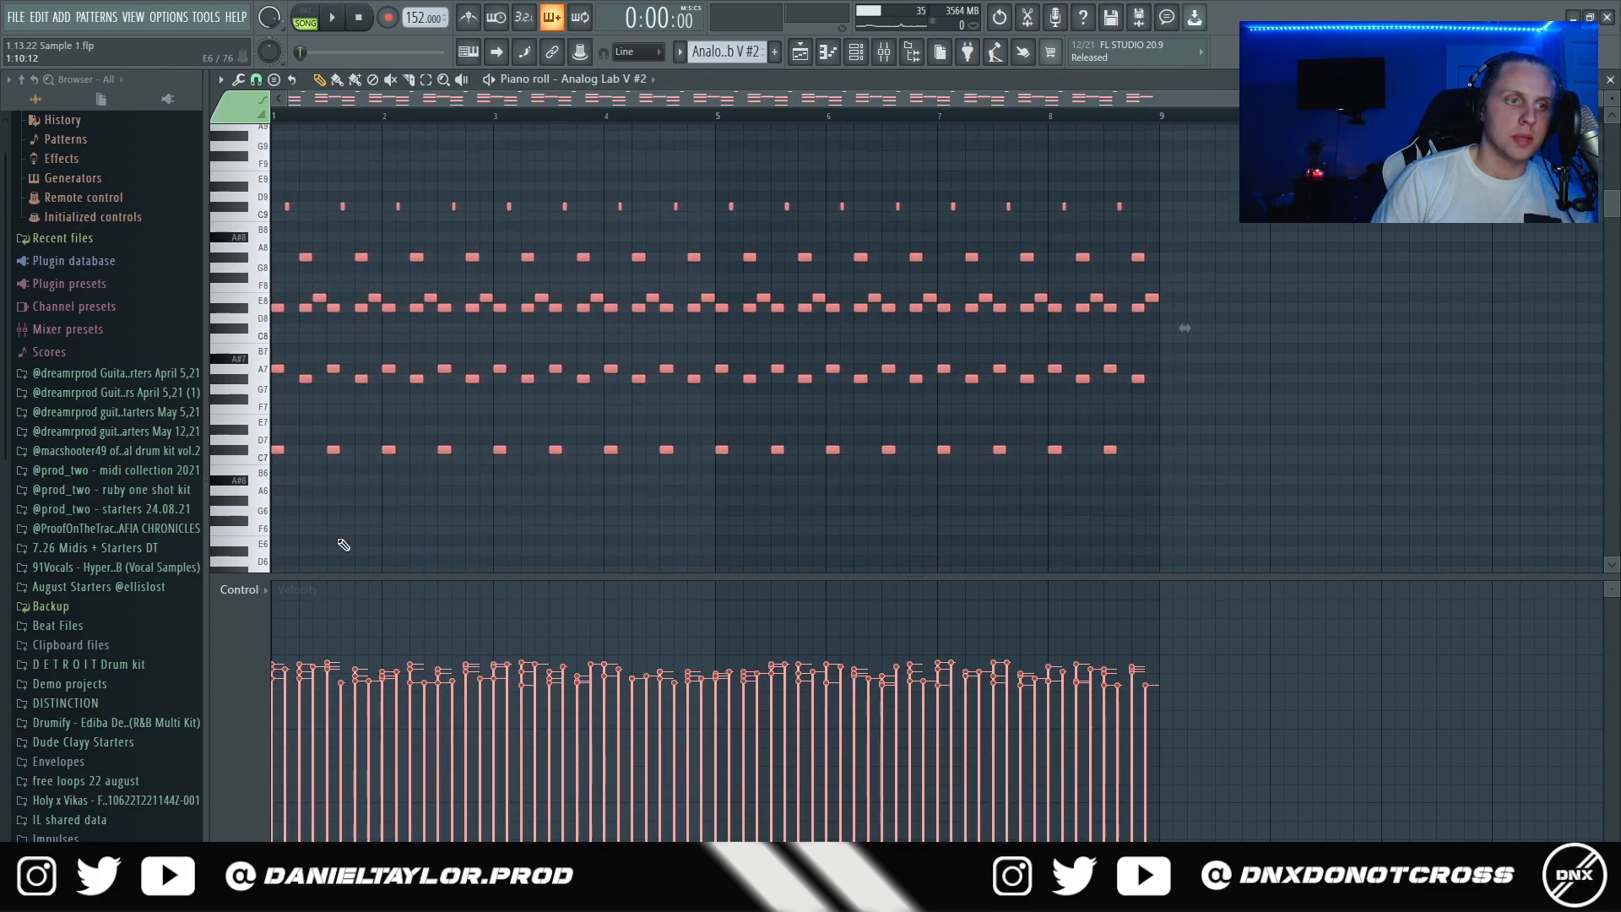
left_click(810, 60)
double_click(468, 242)
key("F6")
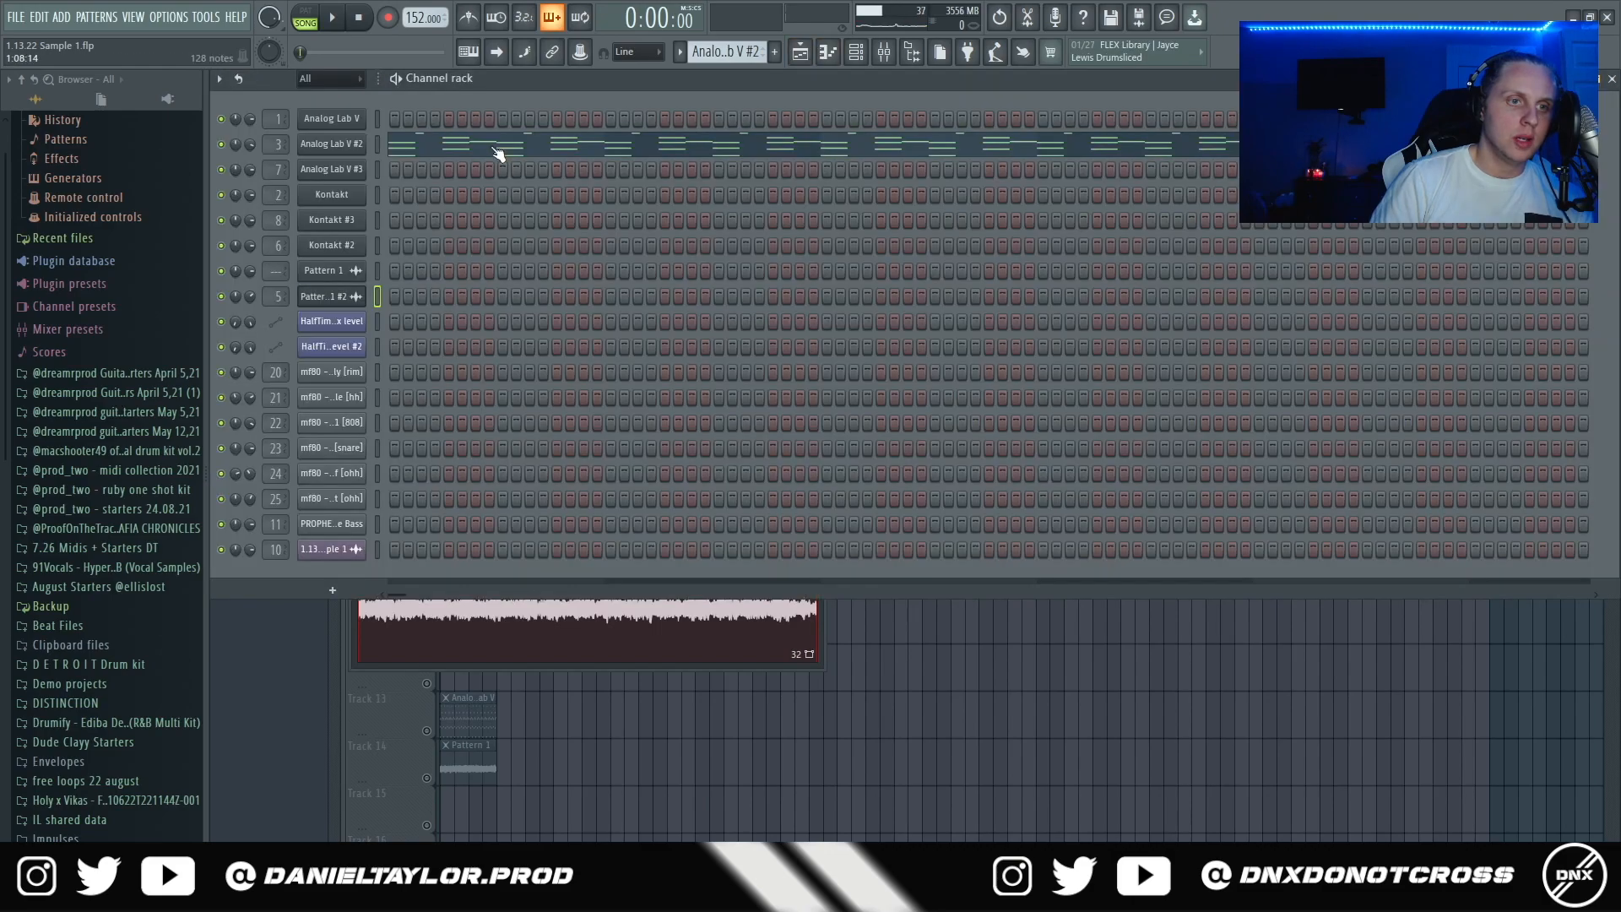
left_click(497, 148)
left_click_drag(1260, 164, 128, 635)
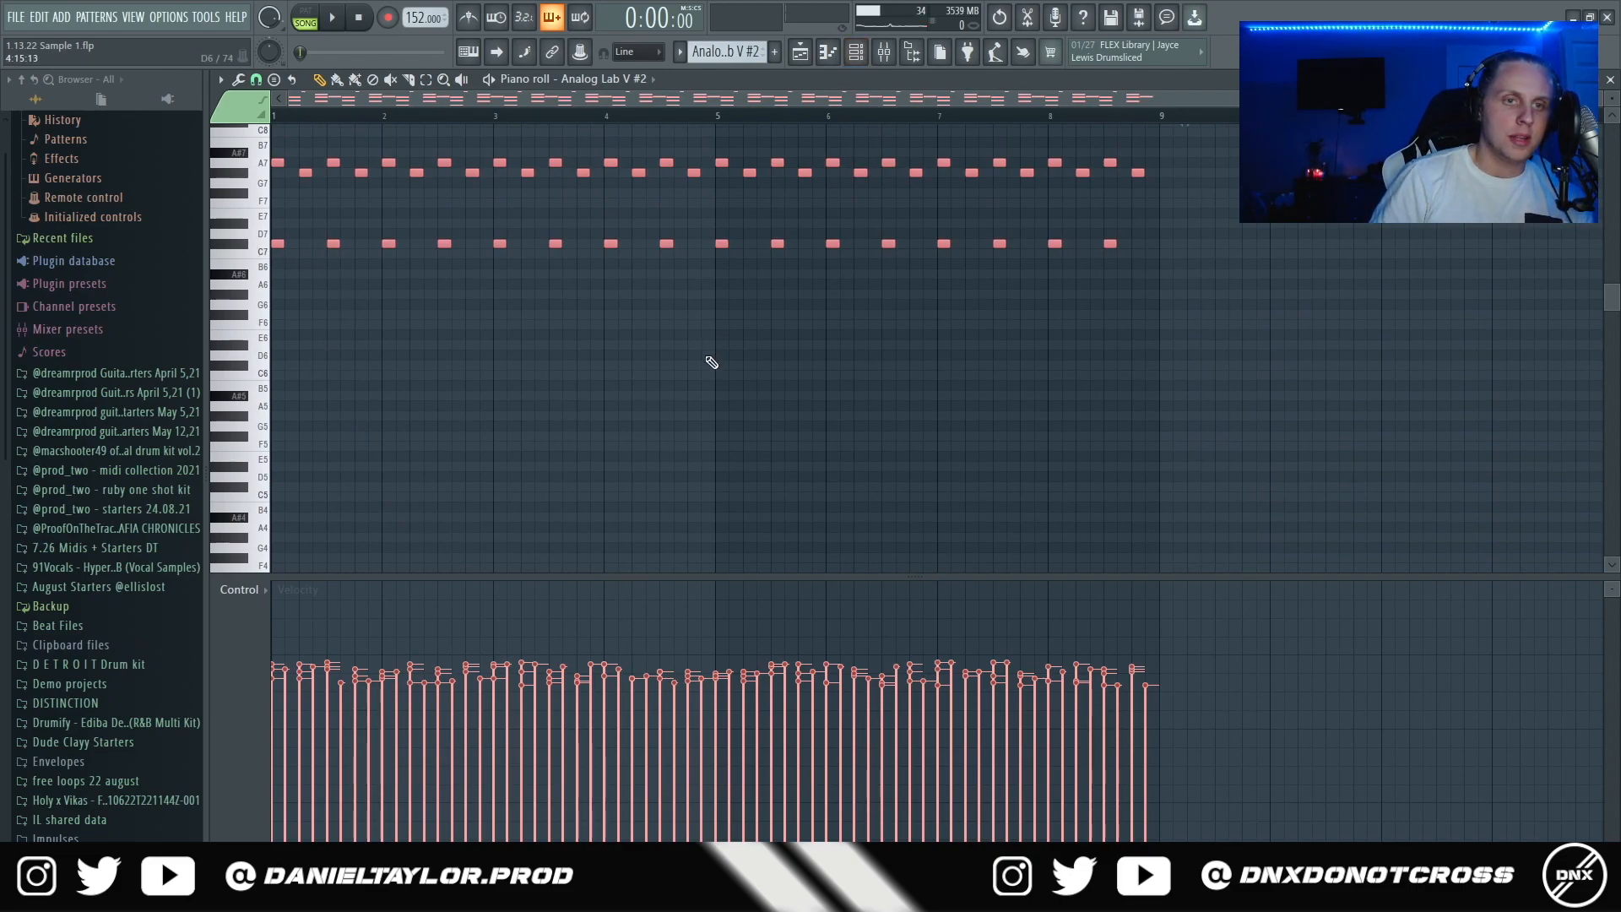
Show the Analog Lab V #2 preset and review Insert 3's Fruity parametric EQ 2, ValhallaUberMod, soothe2 and Tremolator.
left_click(884, 59)
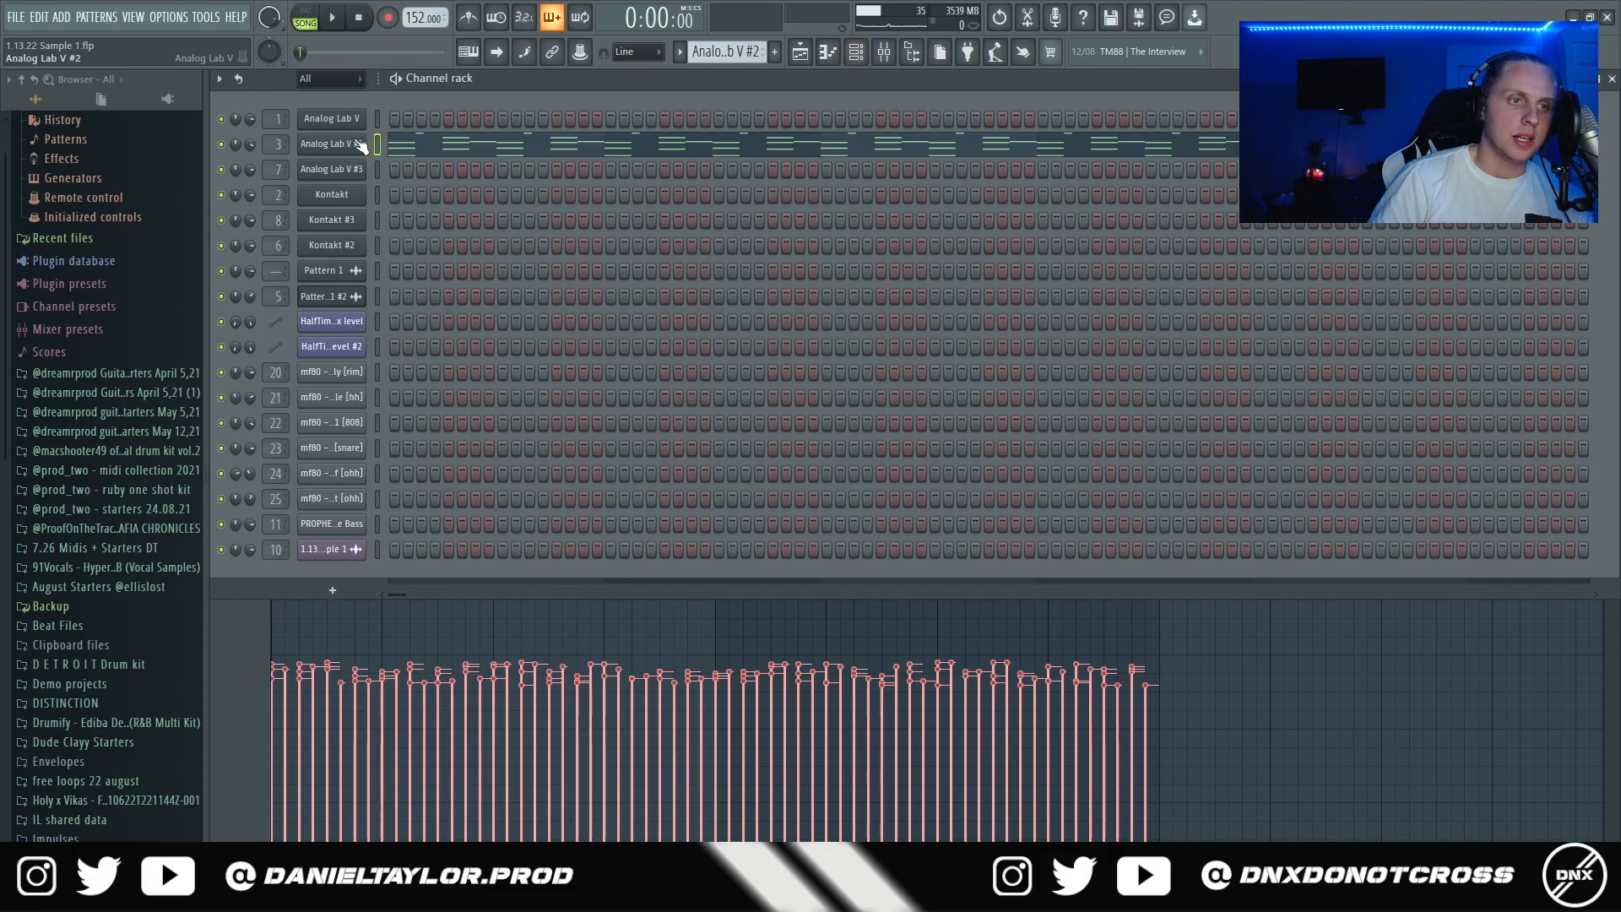
left_click(359, 145)
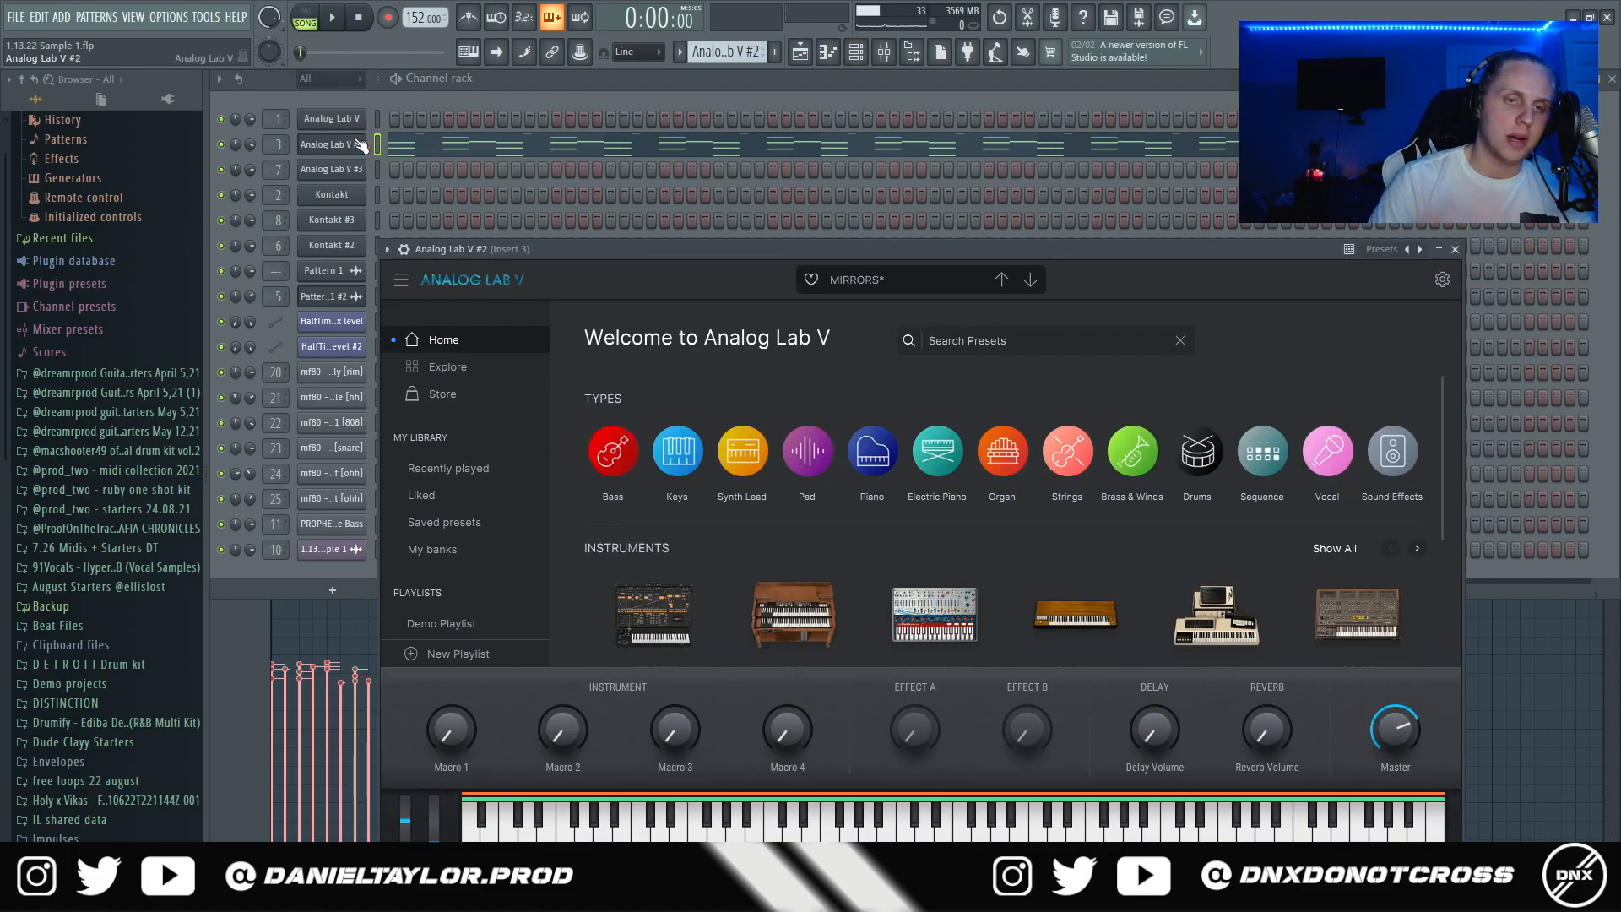
key("F9")
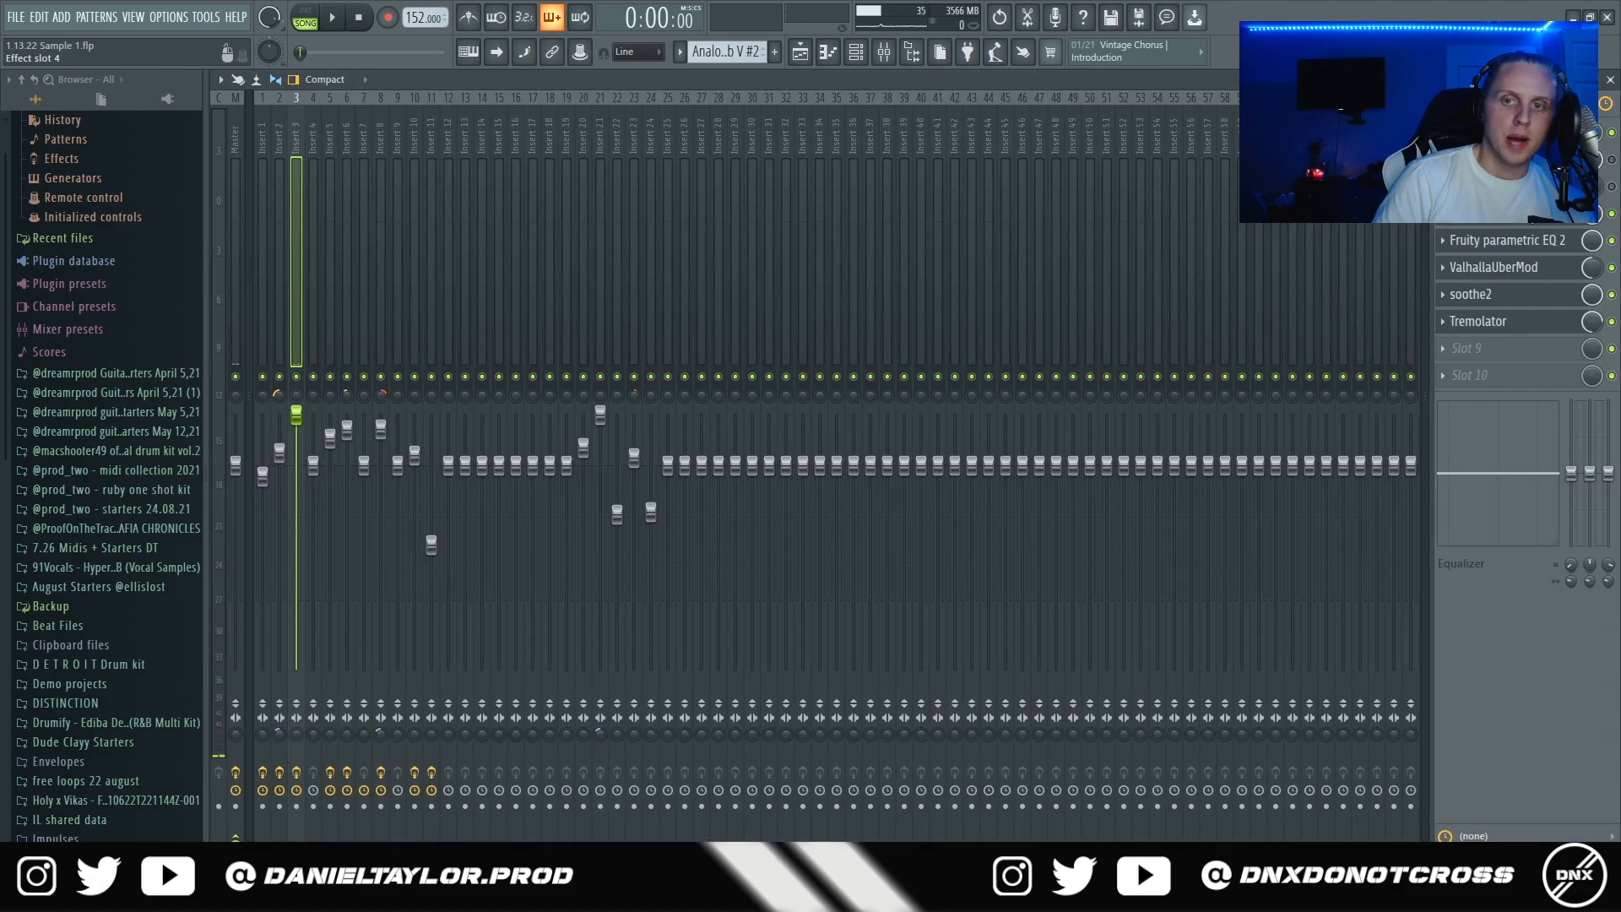
left_click(1505, 240)
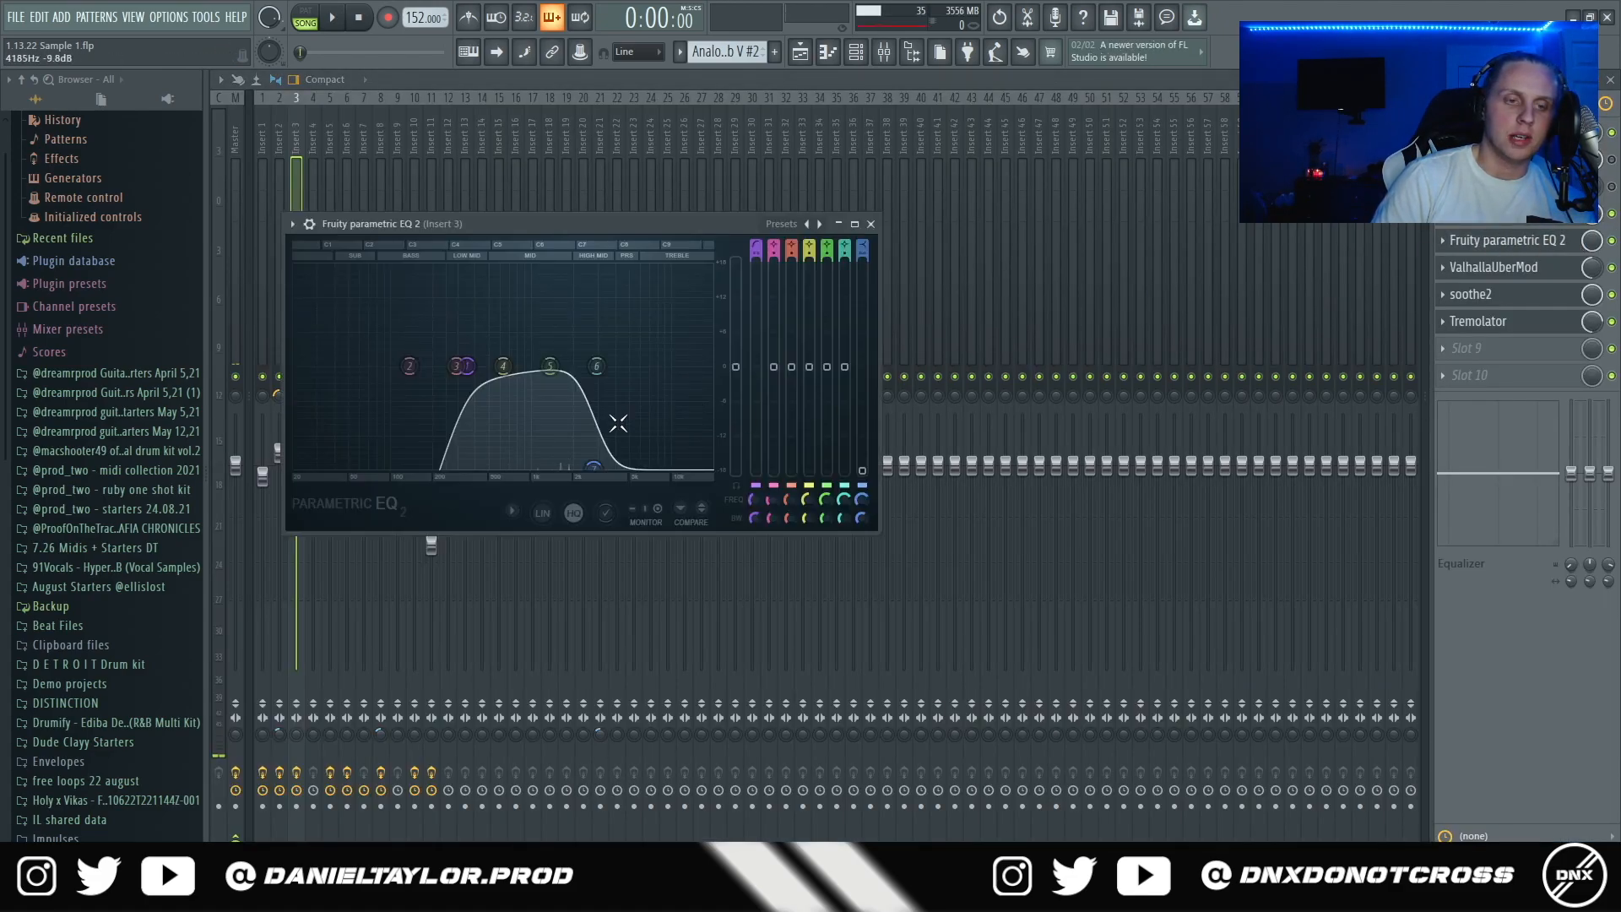
left_click(1494, 268)
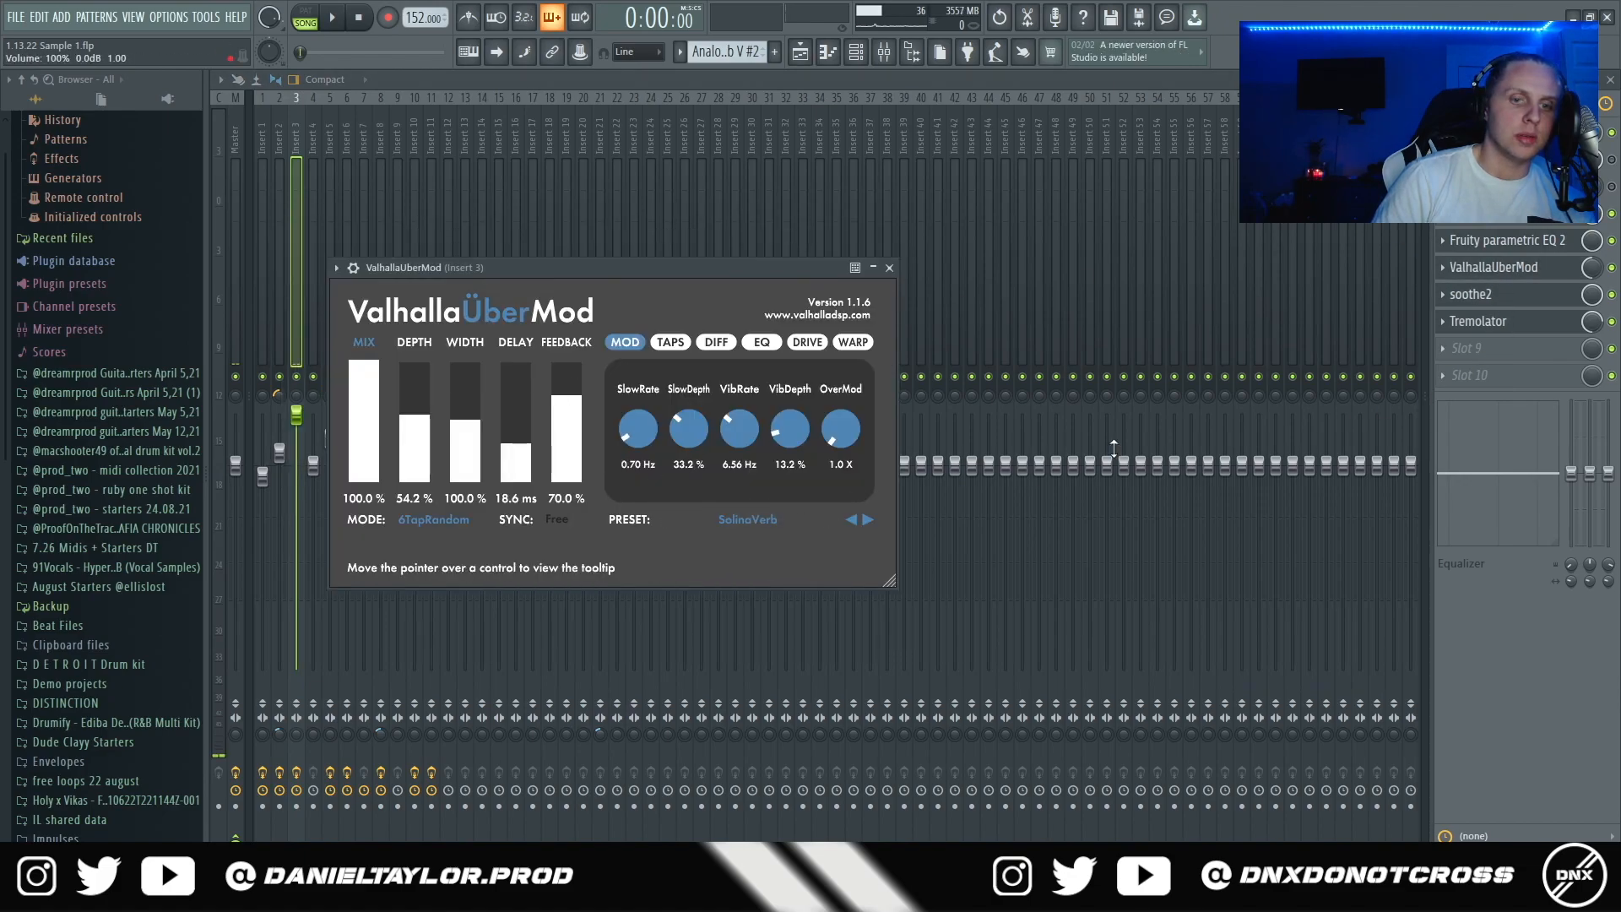
left_click(1454, 289)
left_click(1486, 321)
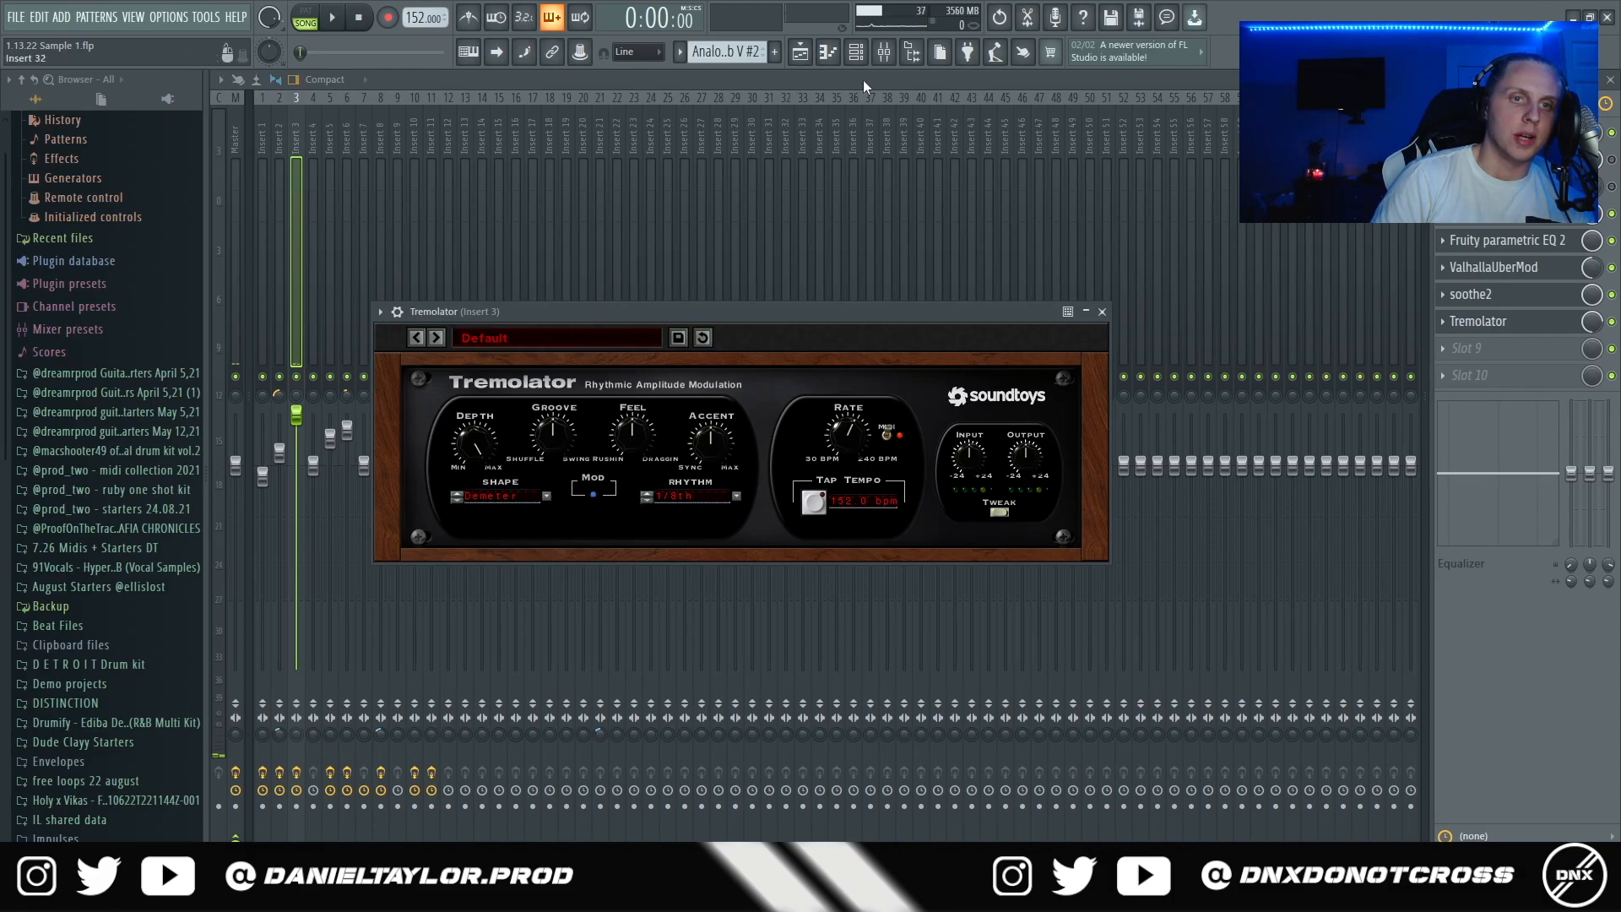
Check the effects in slots 2 and 3 of Insert 3 and go back to the playlist arrangement.
key("F5")
left_click(886, 53)
left_click(887, 53)
left_click(887, 53)
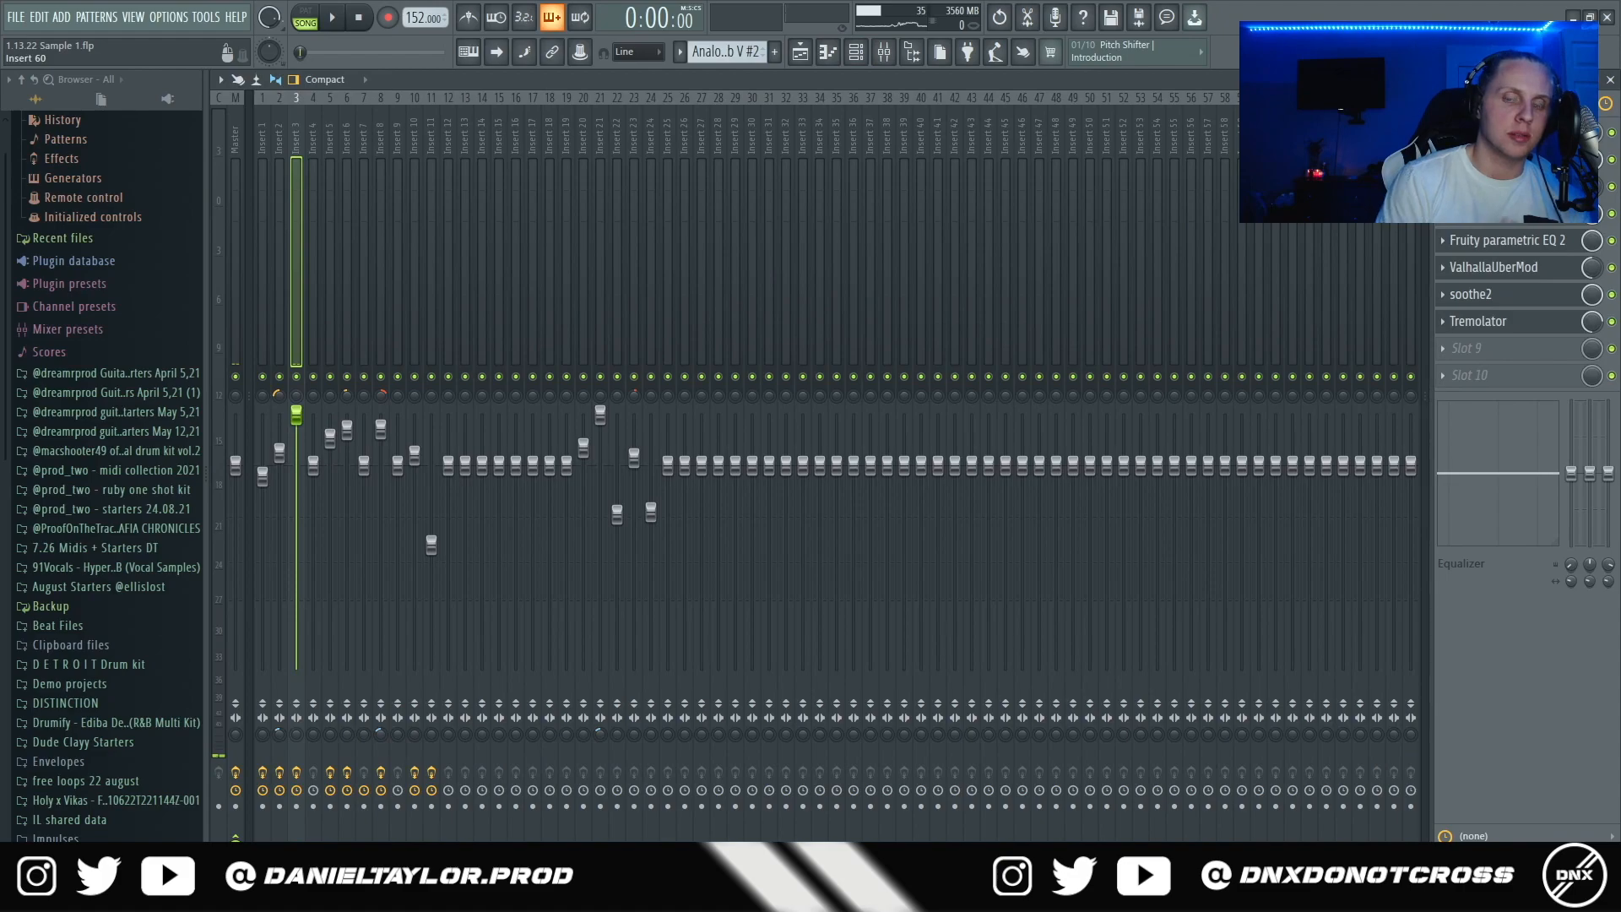
left_click(1490, 160)
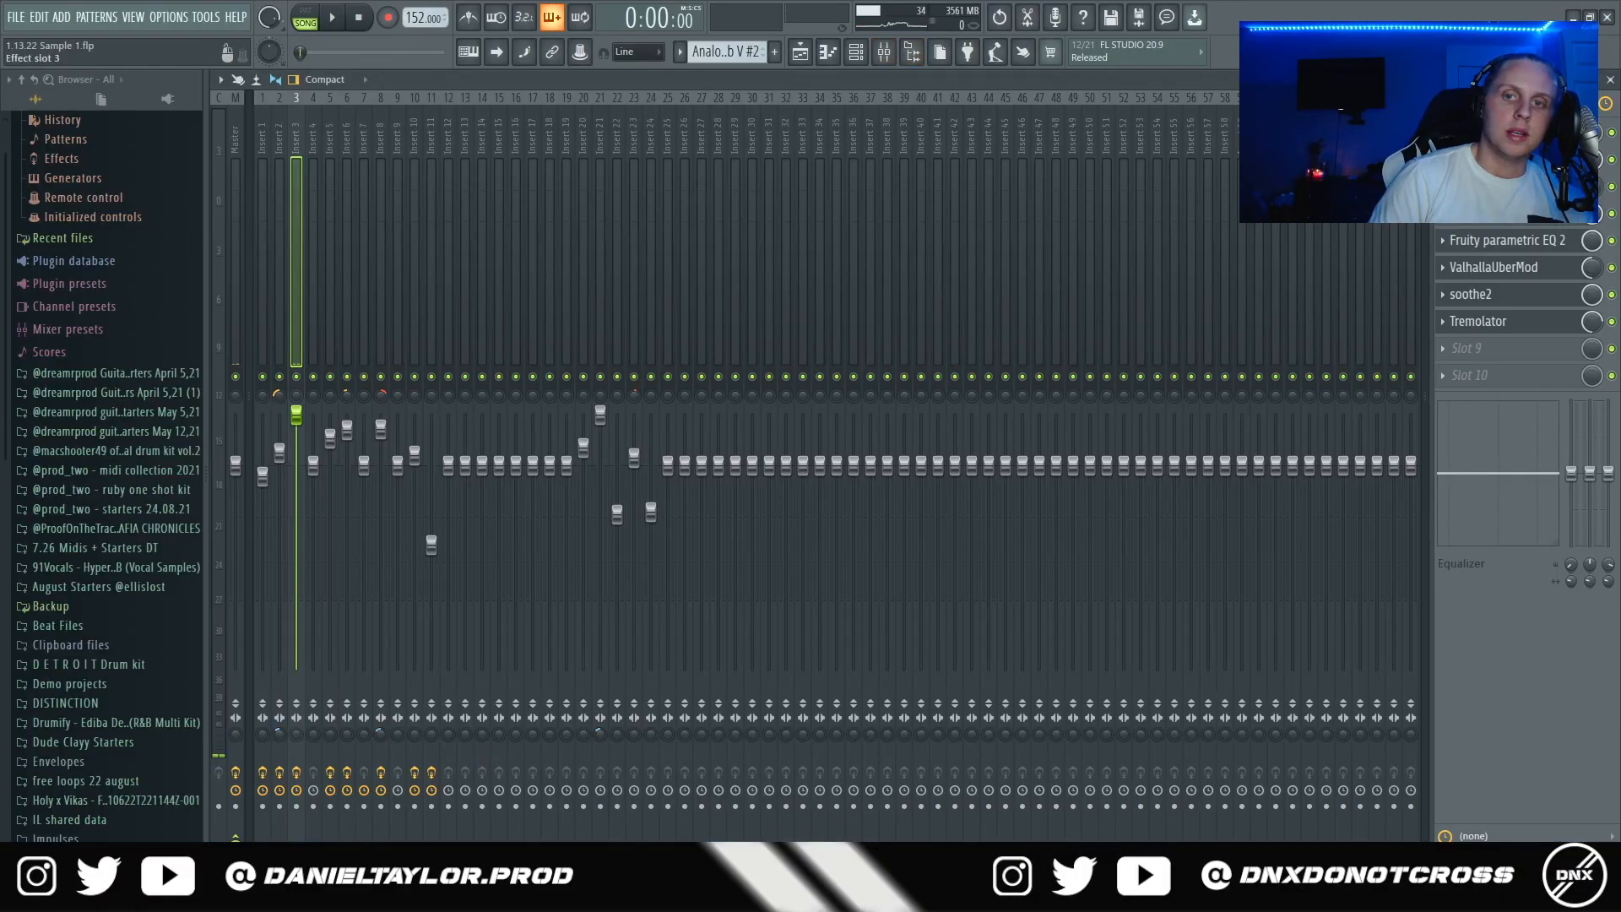
left_click(1493, 185)
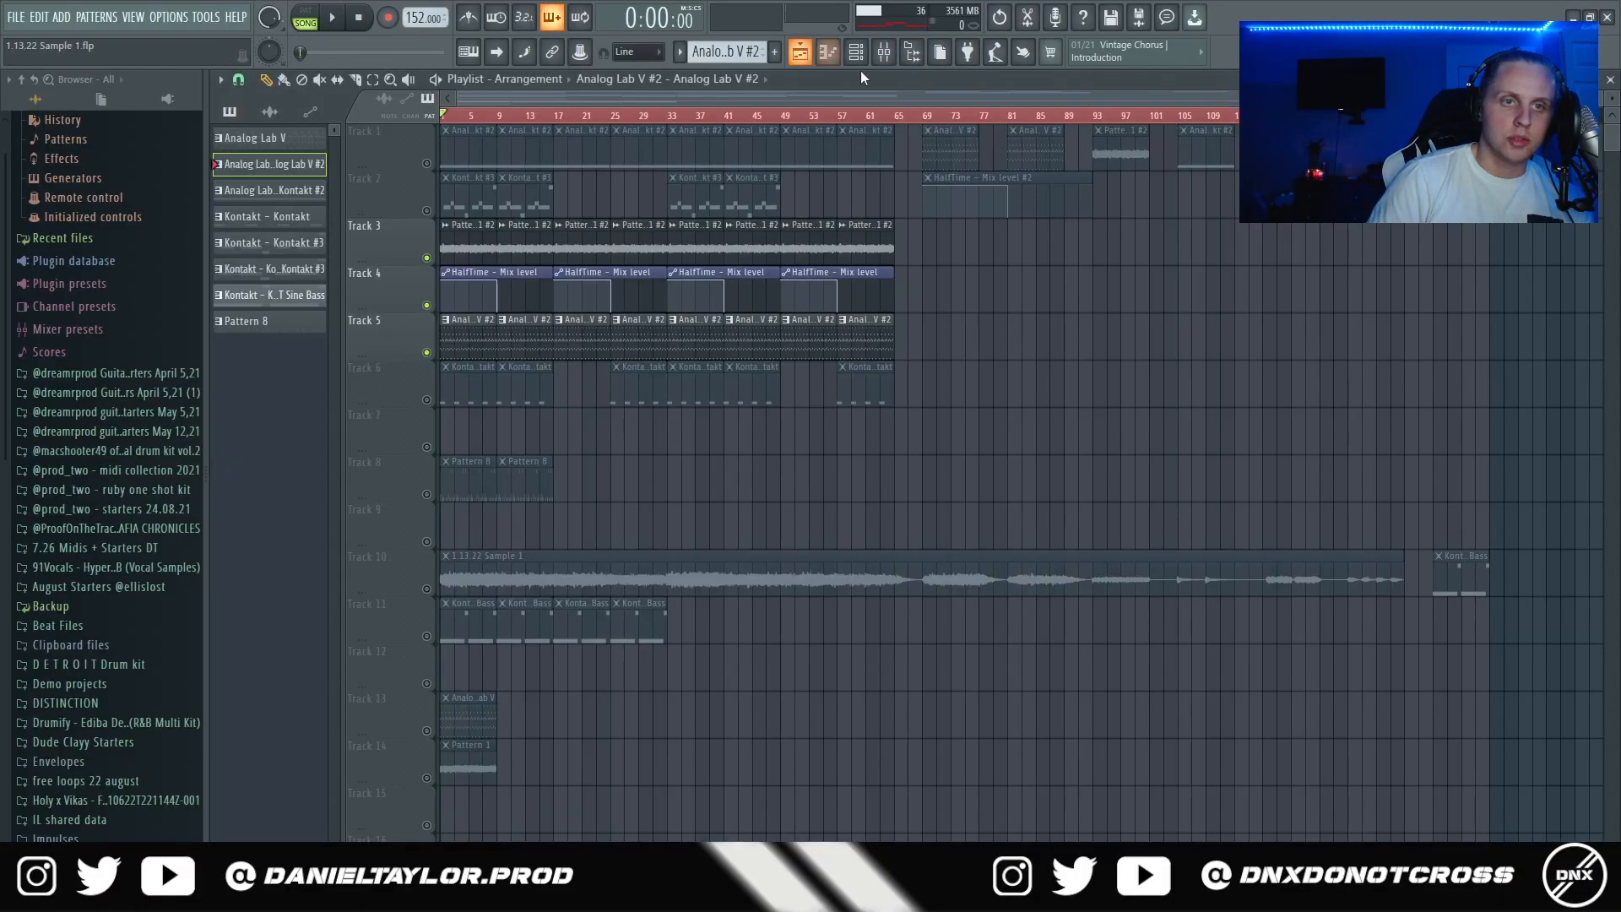
left_click(883, 54)
left_click(801, 54)
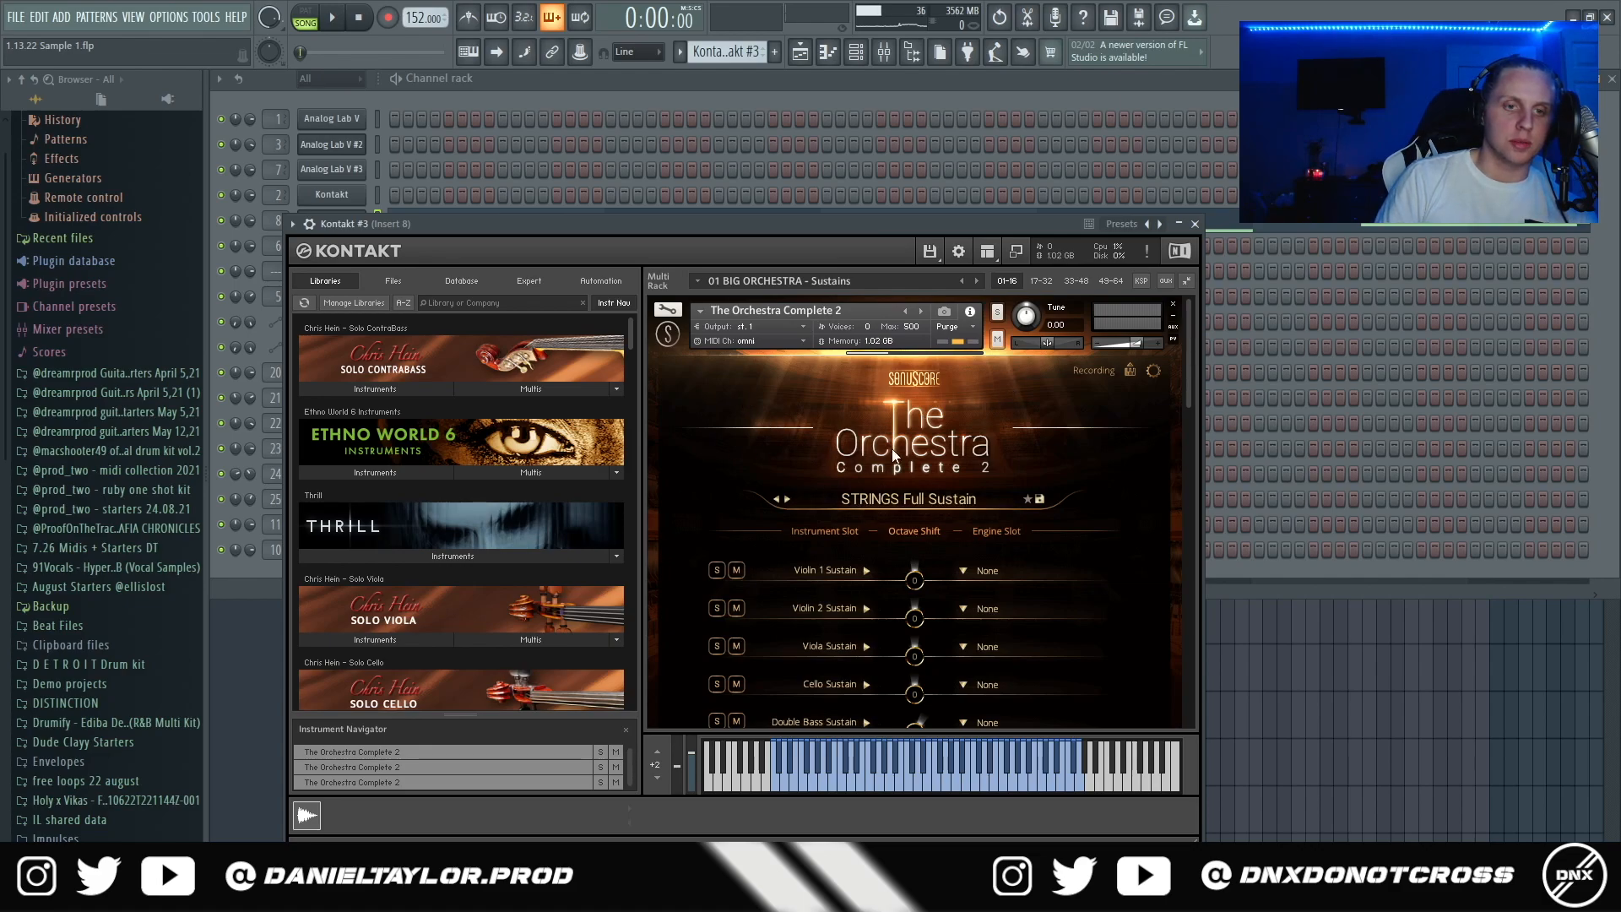
Examine the Kontakt #3 string melody's notes and its second variation starting at bar 9 on Track 2.
key("F7")
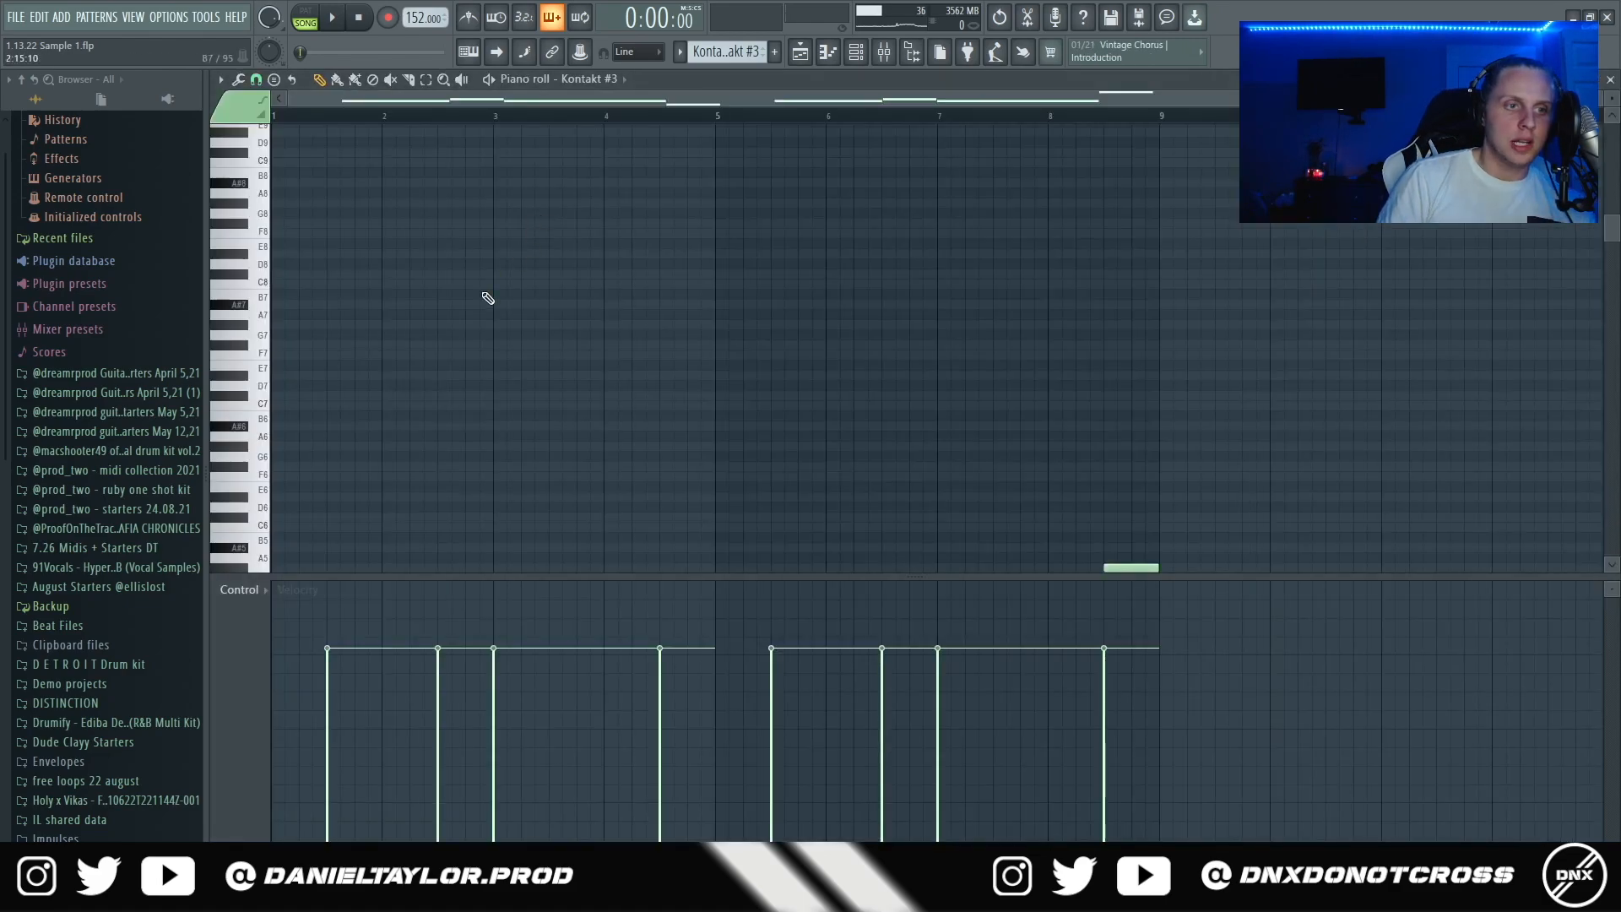
scroll(480, 454, "down", 3)
left_click_drag(1275, 183, 424, 411)
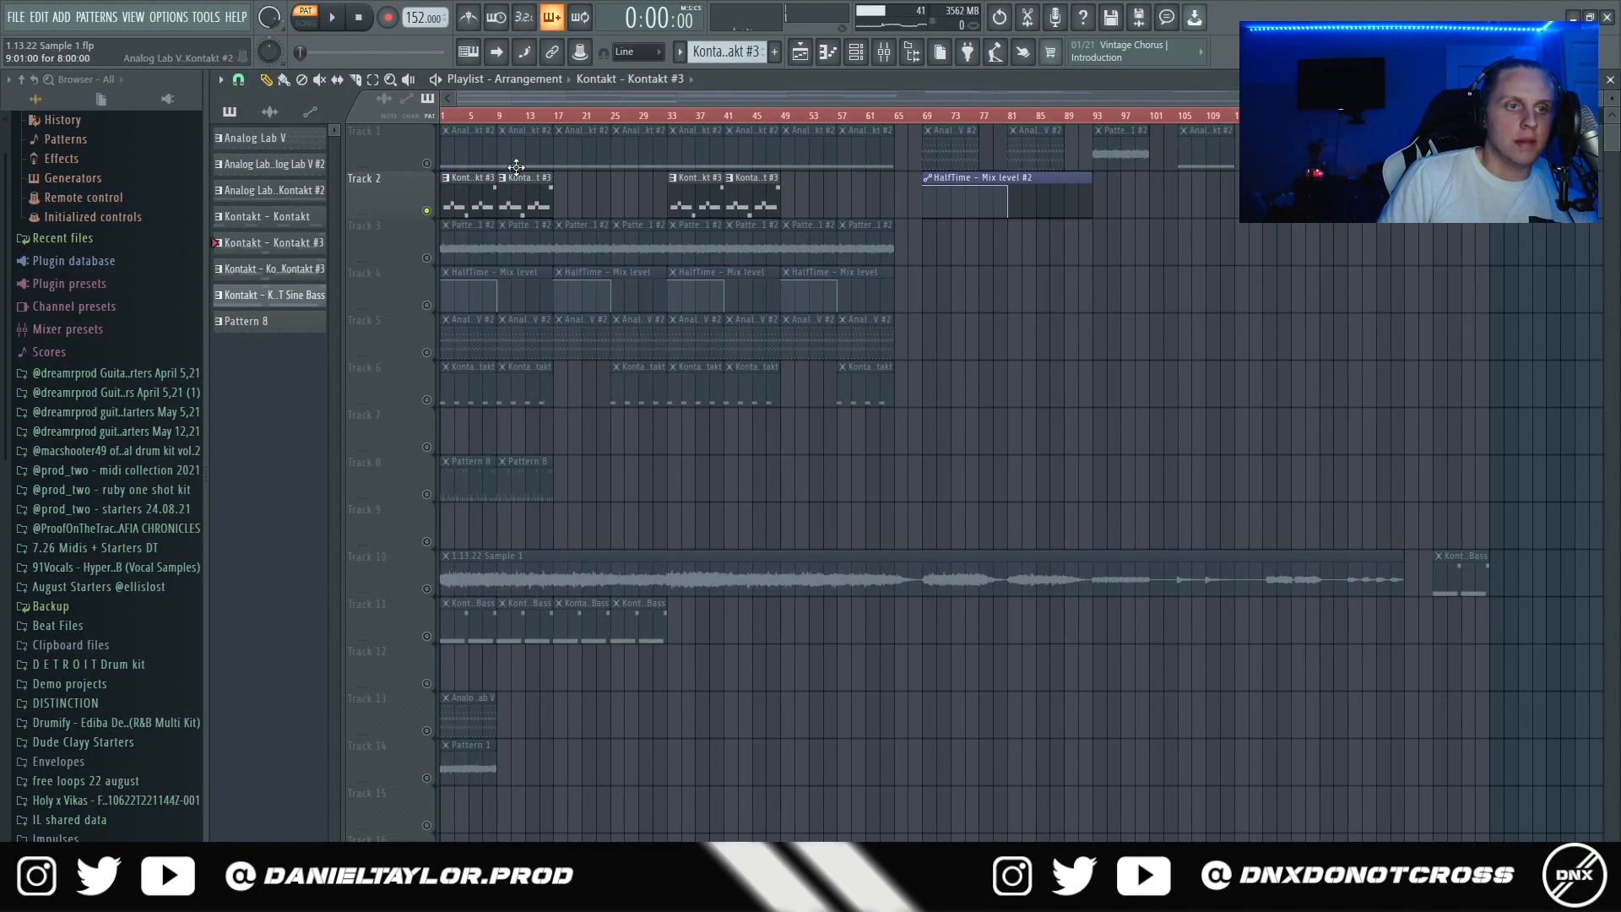
double_click(520, 204)
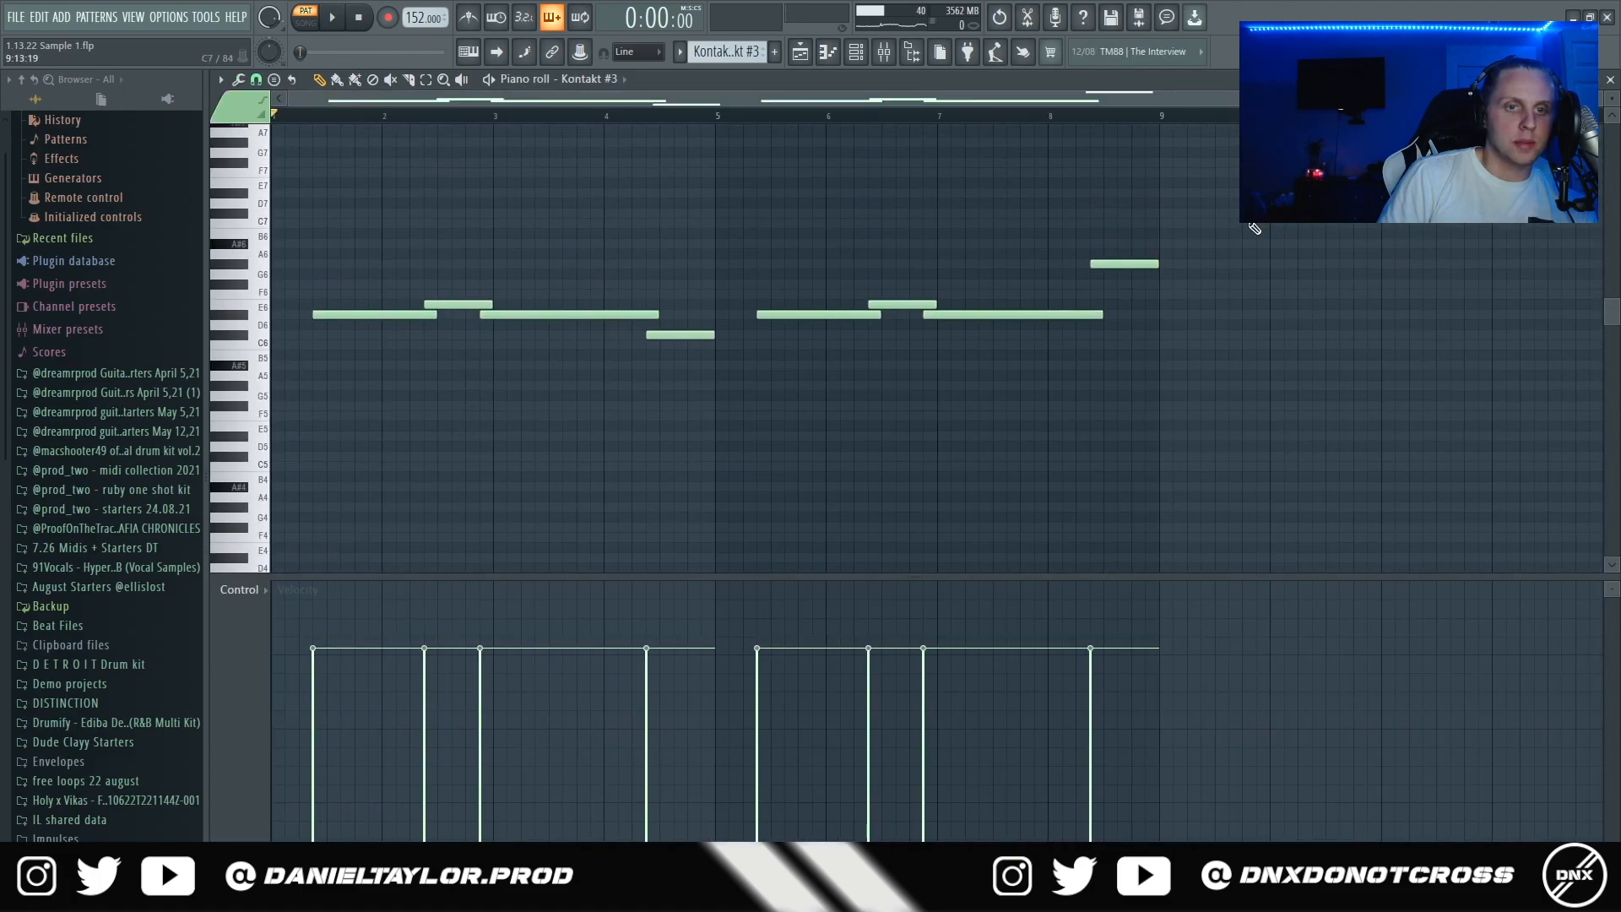
Review the Fruity parametric EQ 2 and ValhallaVintageVerb effects on the Kontakt #3 mixer track, Insert 8.
key("F9")
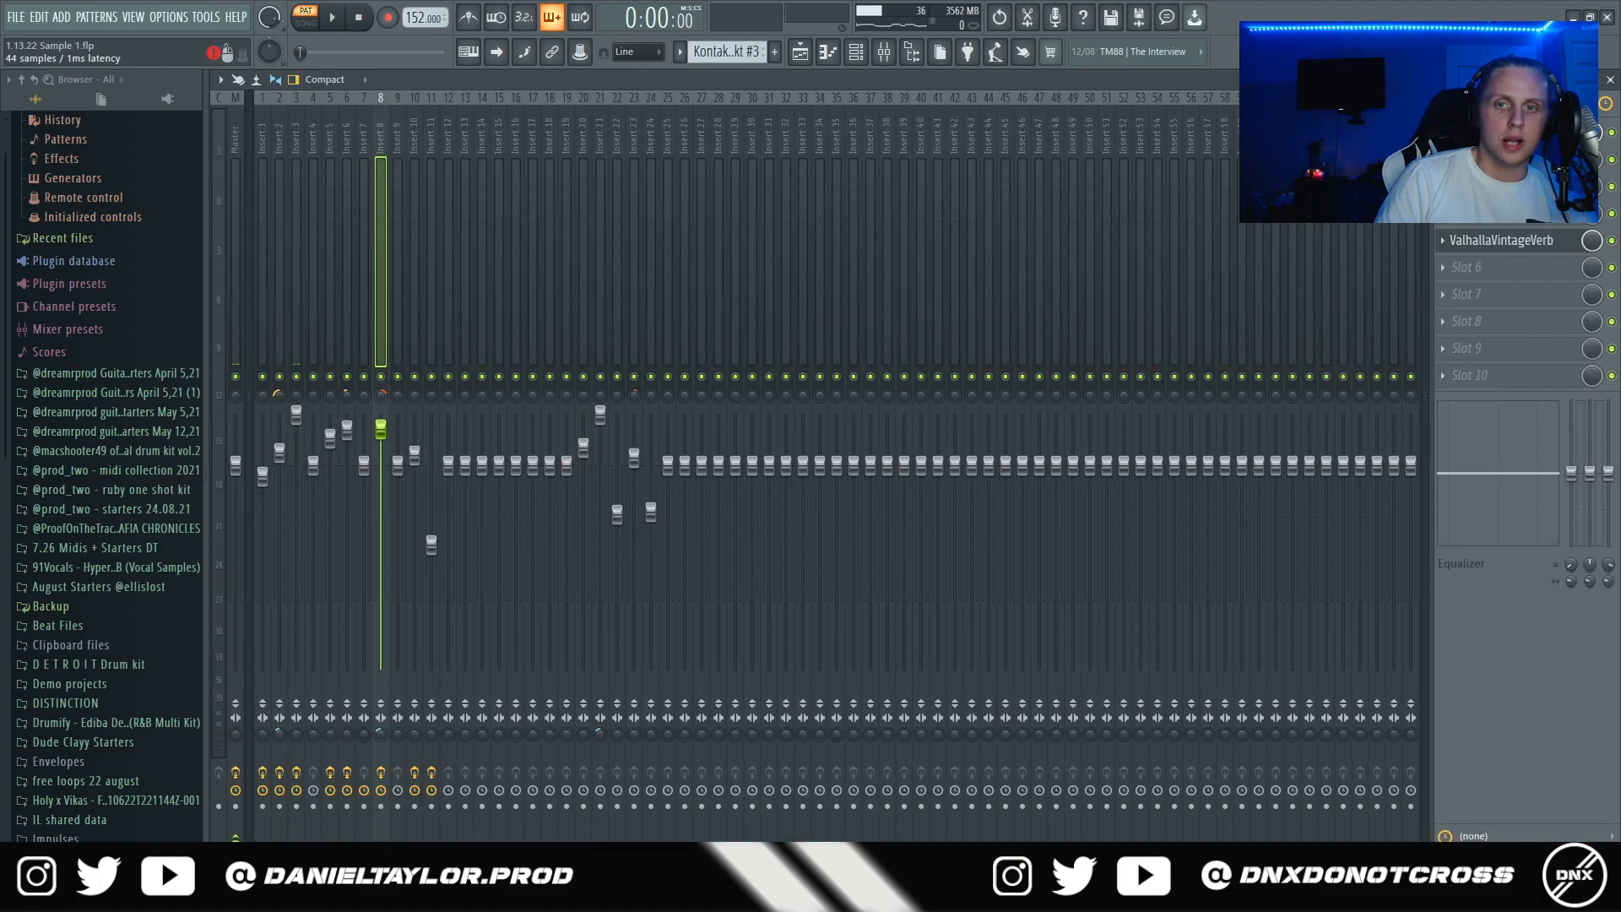
left_click(1501, 133)
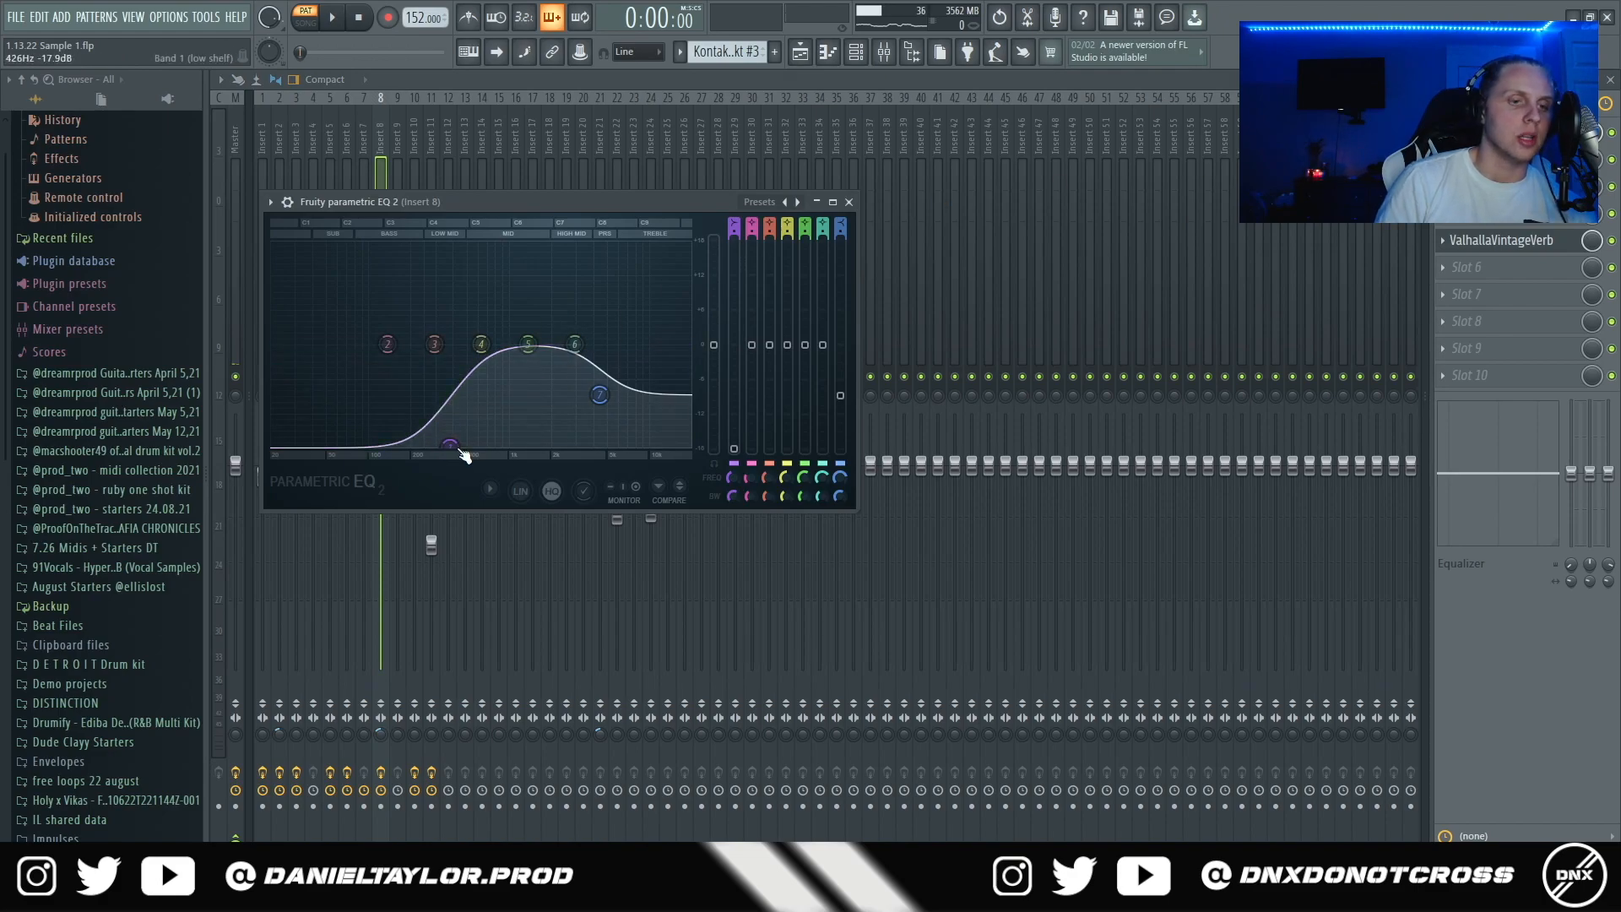
left_click(1526, 240)
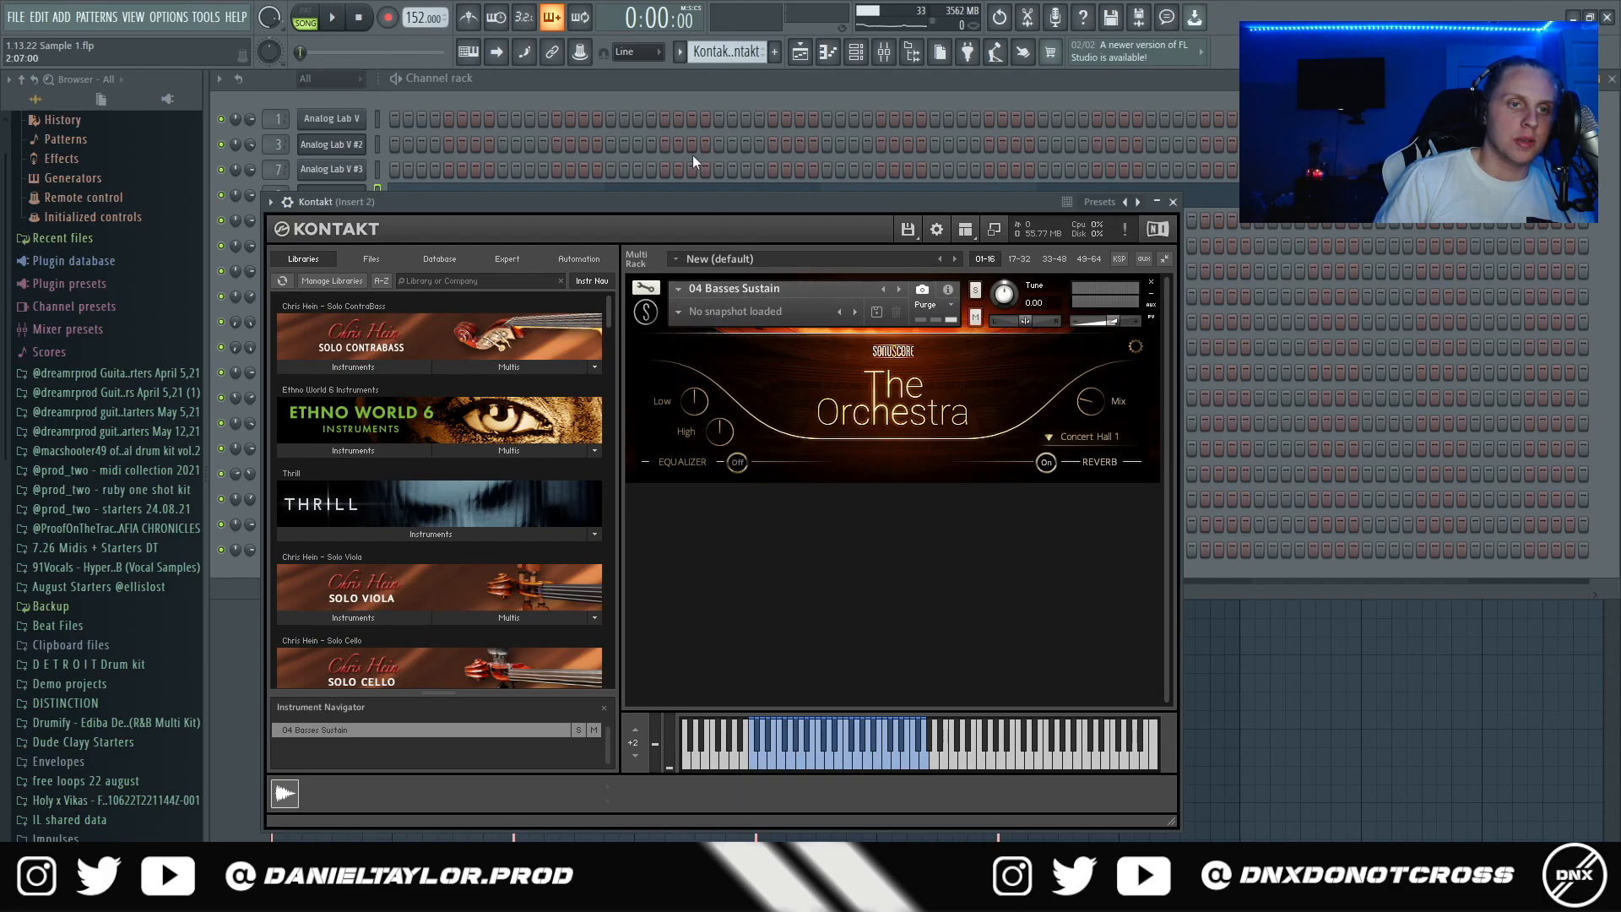
Select all notes of the Kontakt Basses Sustain part in the piano roll and listen to it.
left_click(483, 199)
left_click(483, 198)
key("ctrl+a")
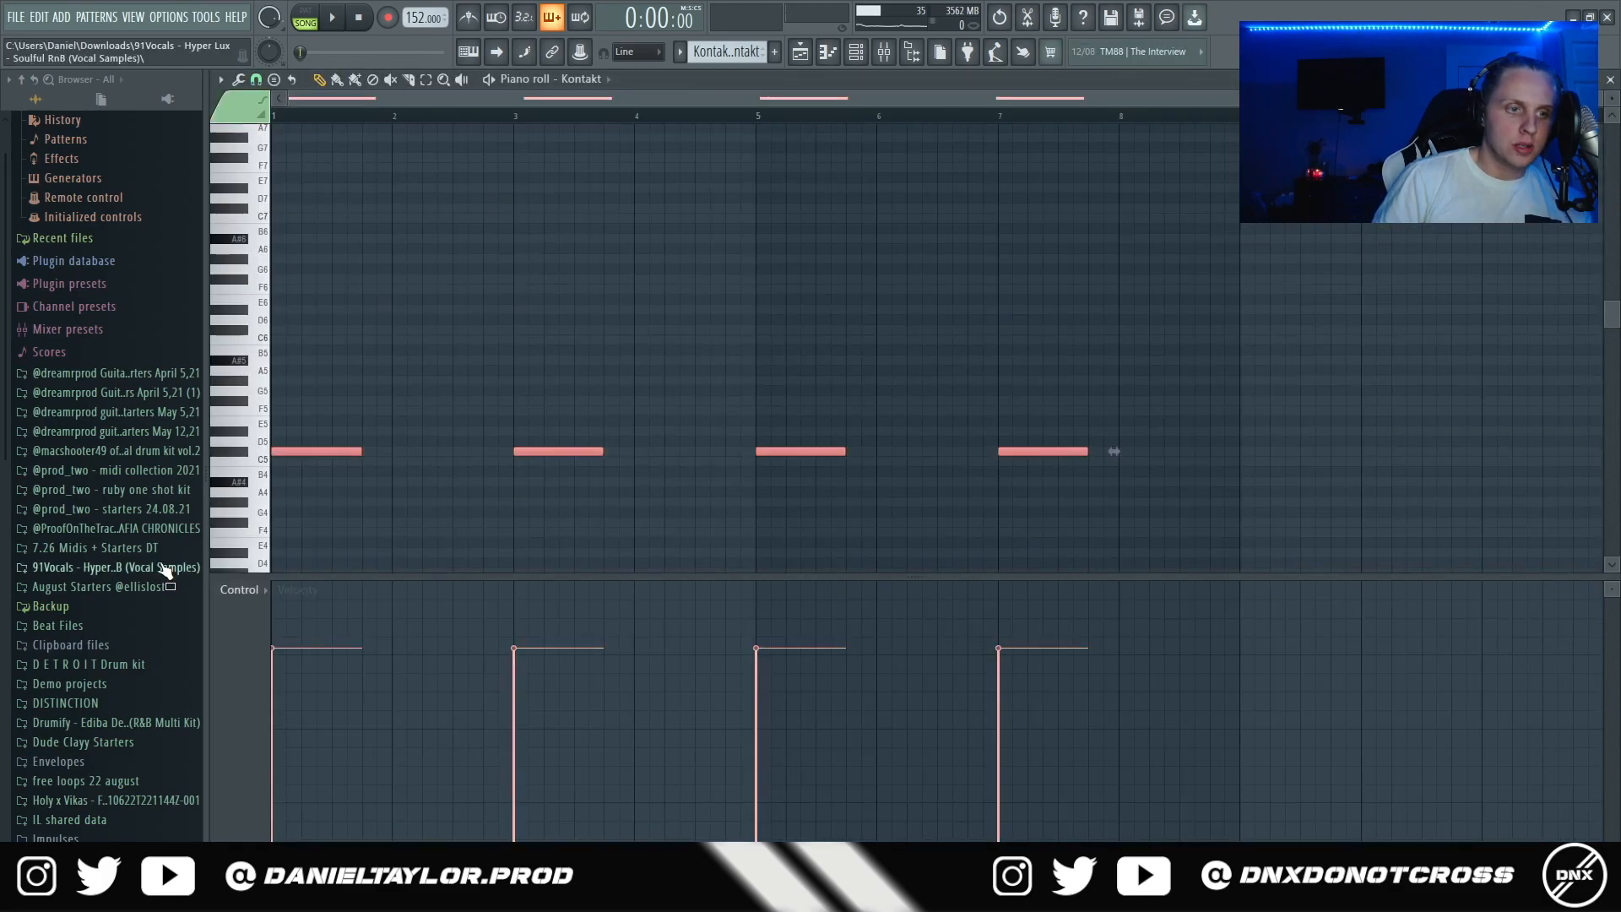
key("space")
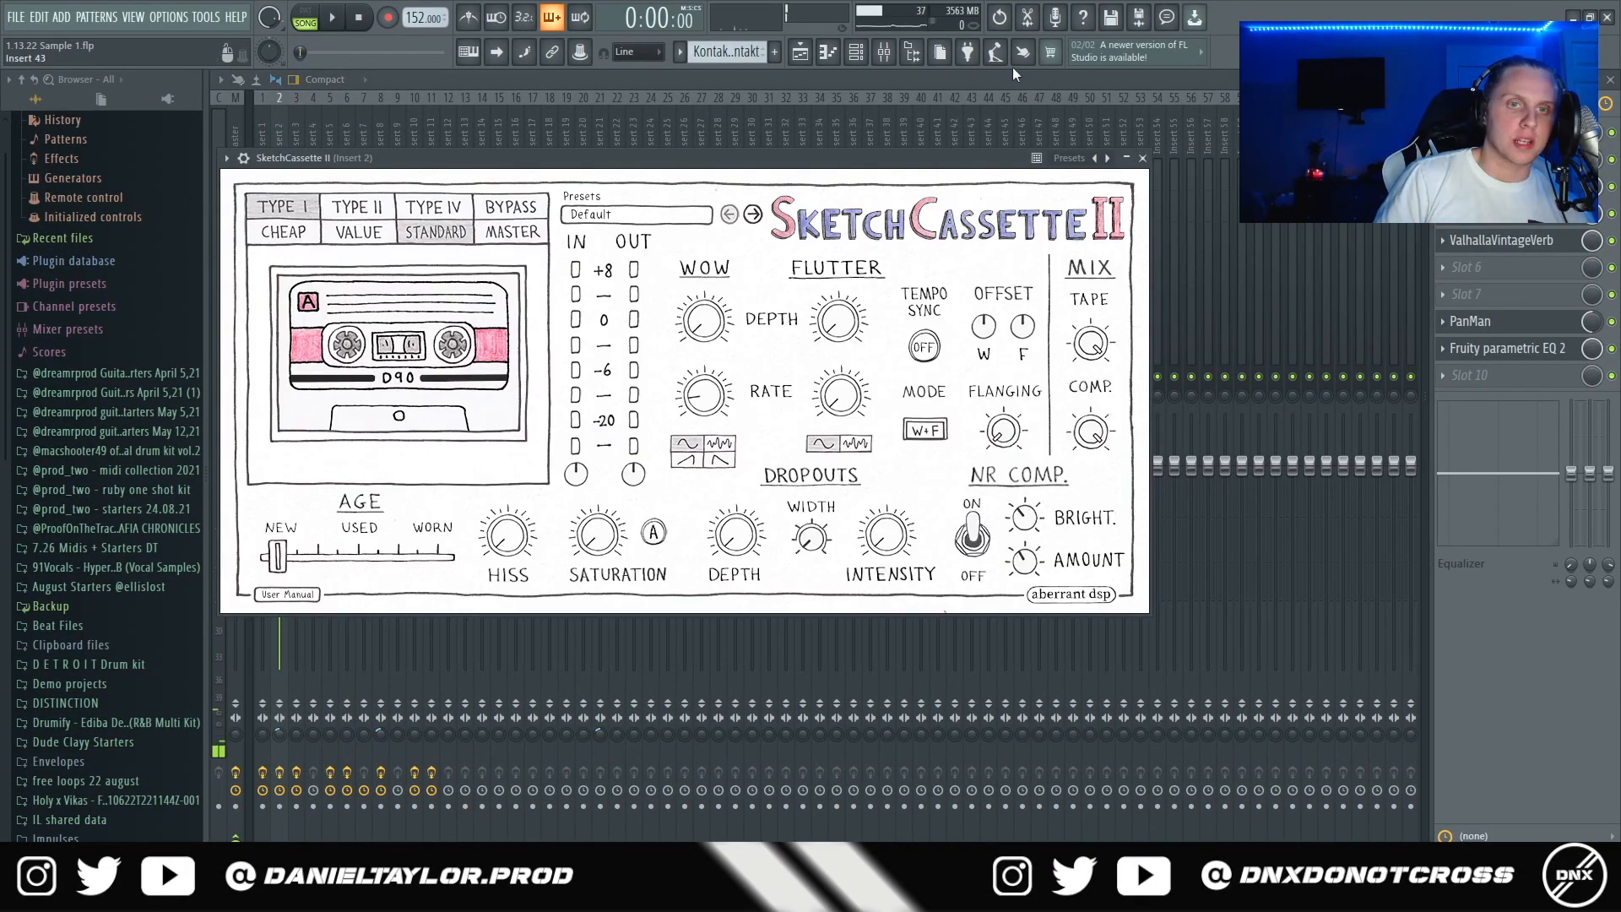
Review the SketchCassette II, EchoBoy, ValhallaVintageVerb, PanMan and Fruity parametric EQ 2 effects on mixer Insert 2.
left_click(1502, 186)
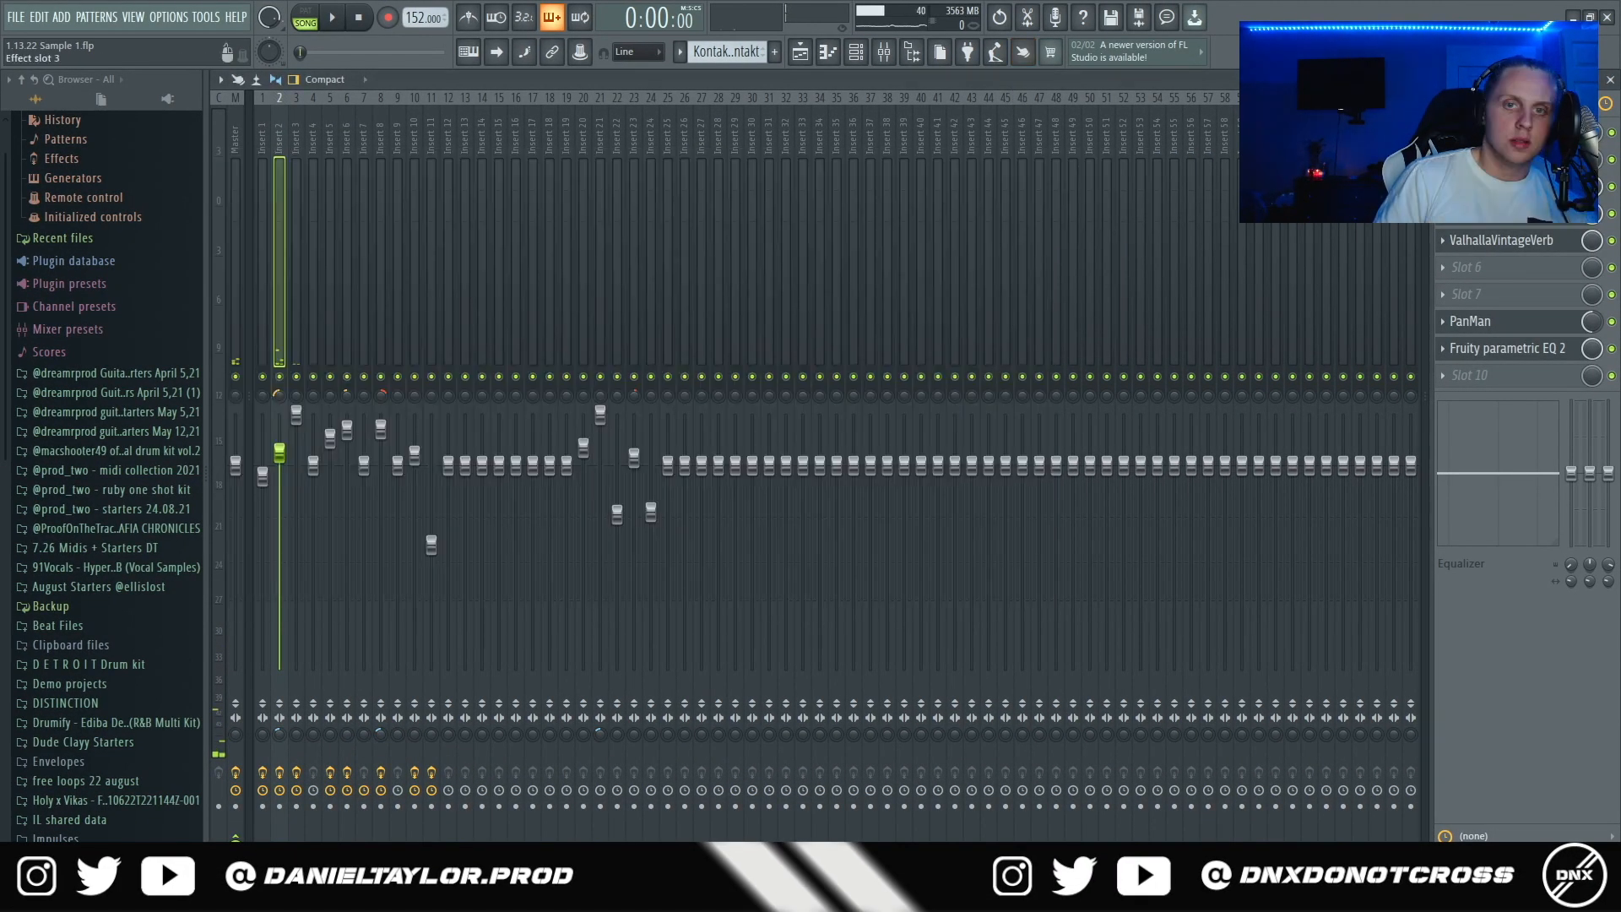
left_click(1500, 225)
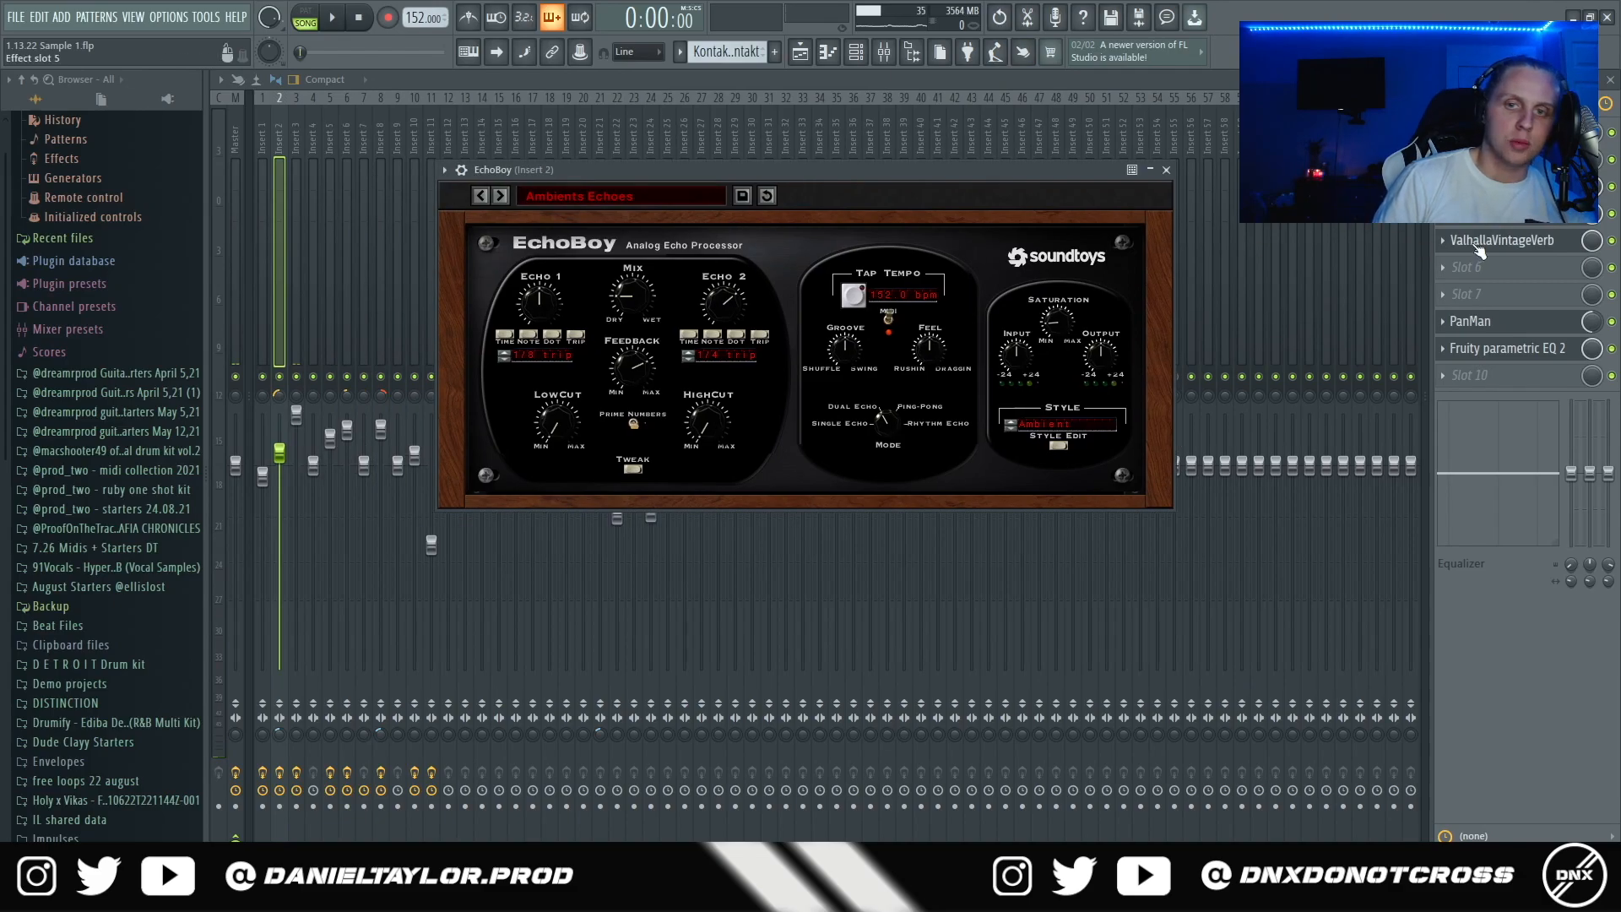
left_click(1479, 243)
left_click(1503, 324)
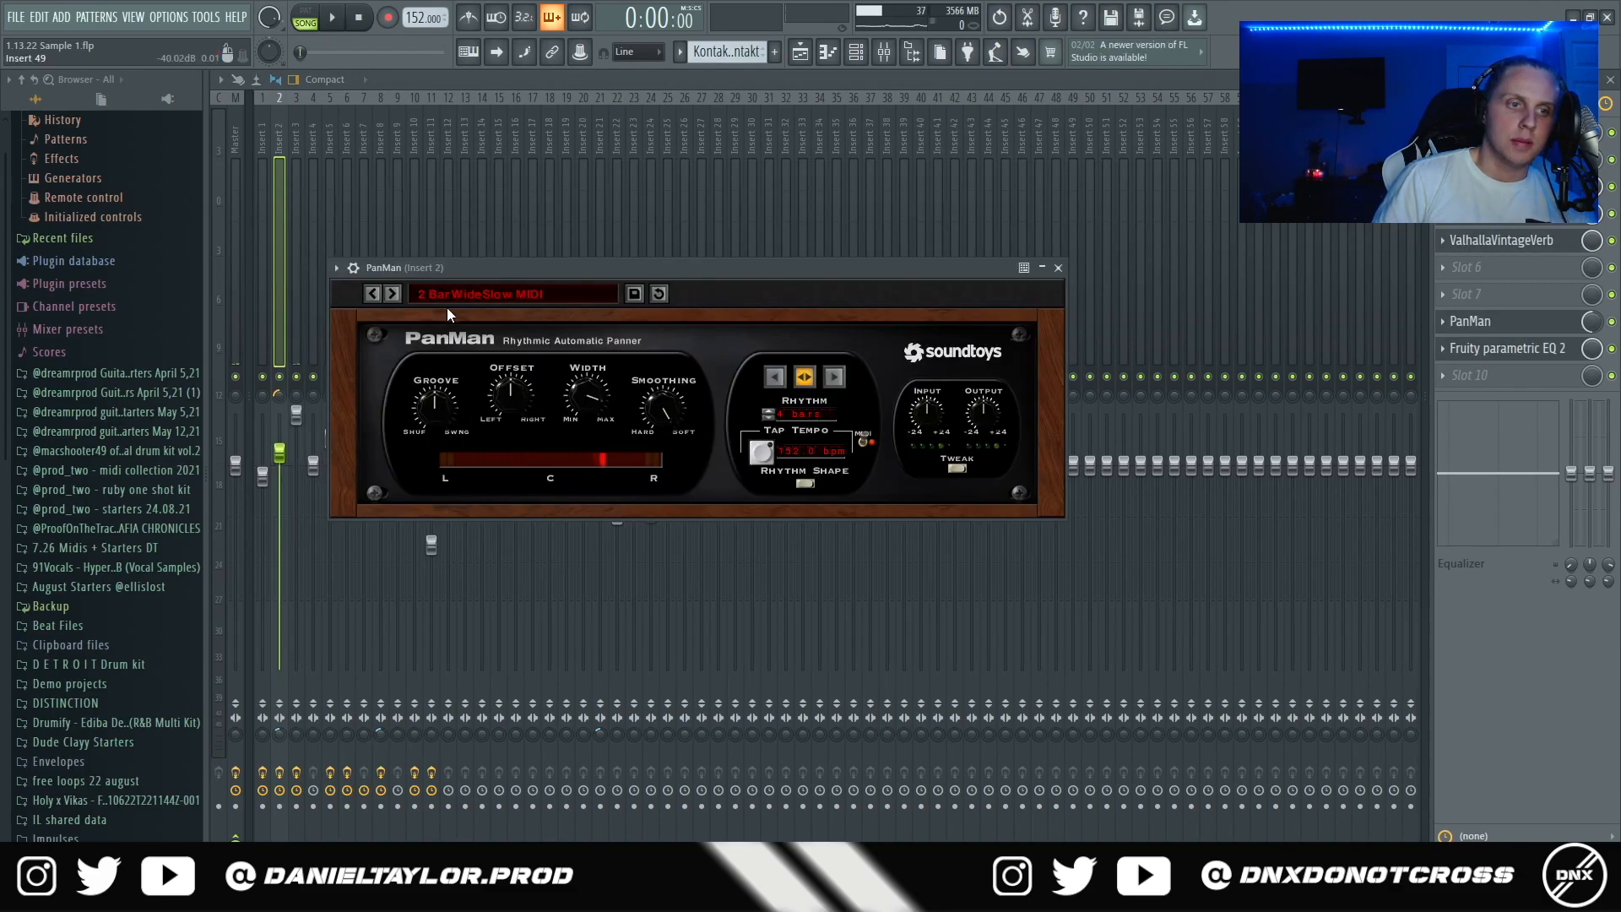
left_click(1493, 353)
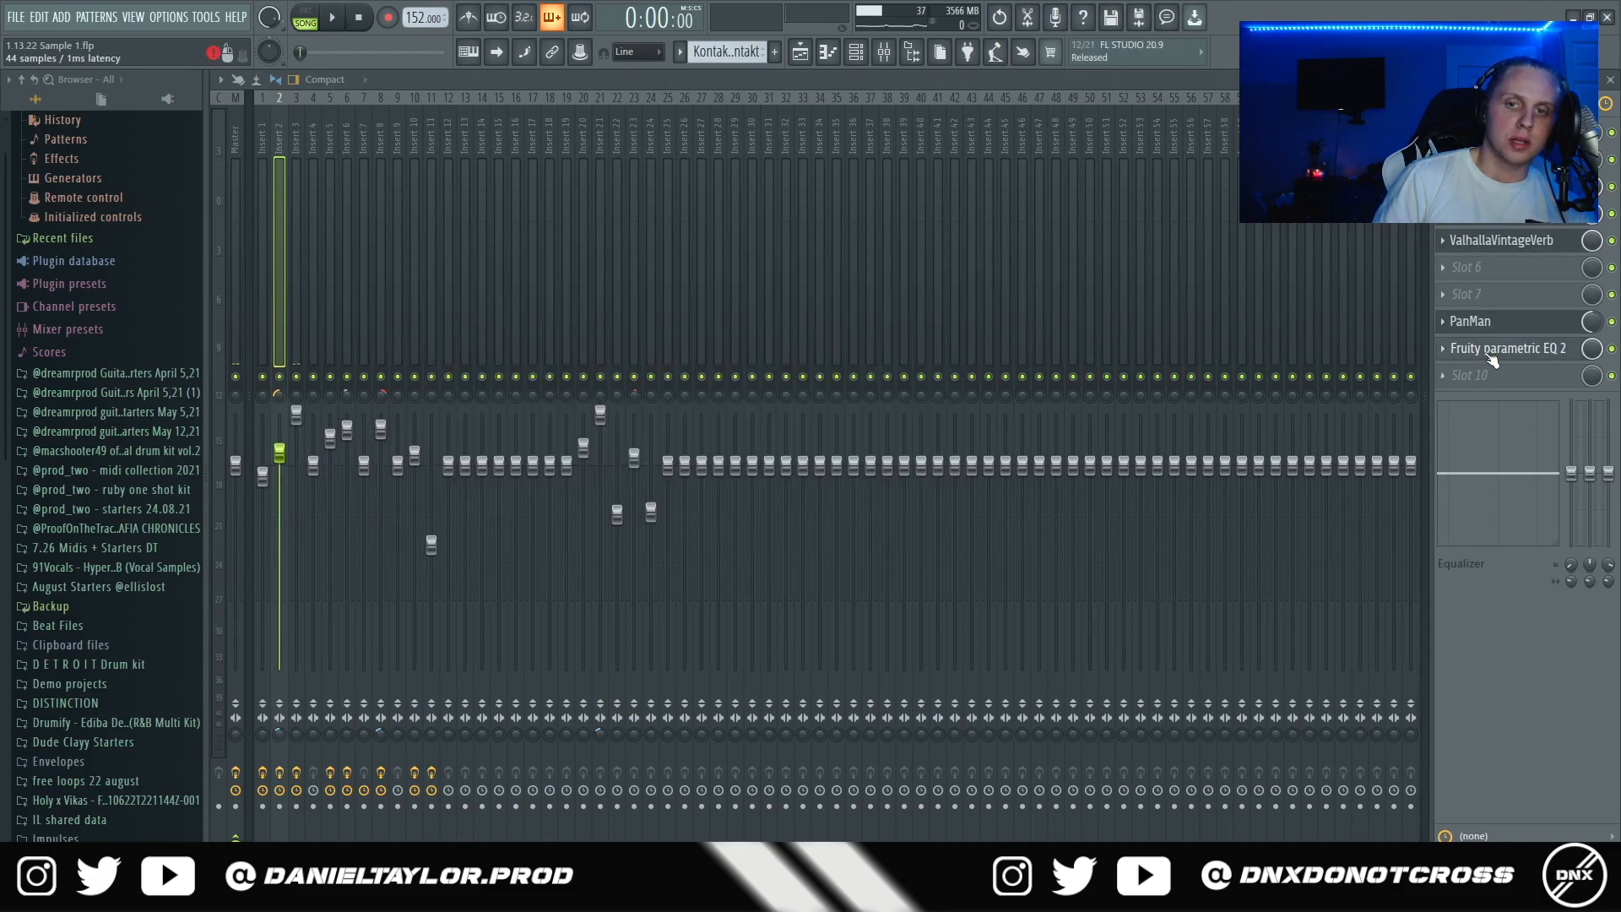
left_click(1490, 354)
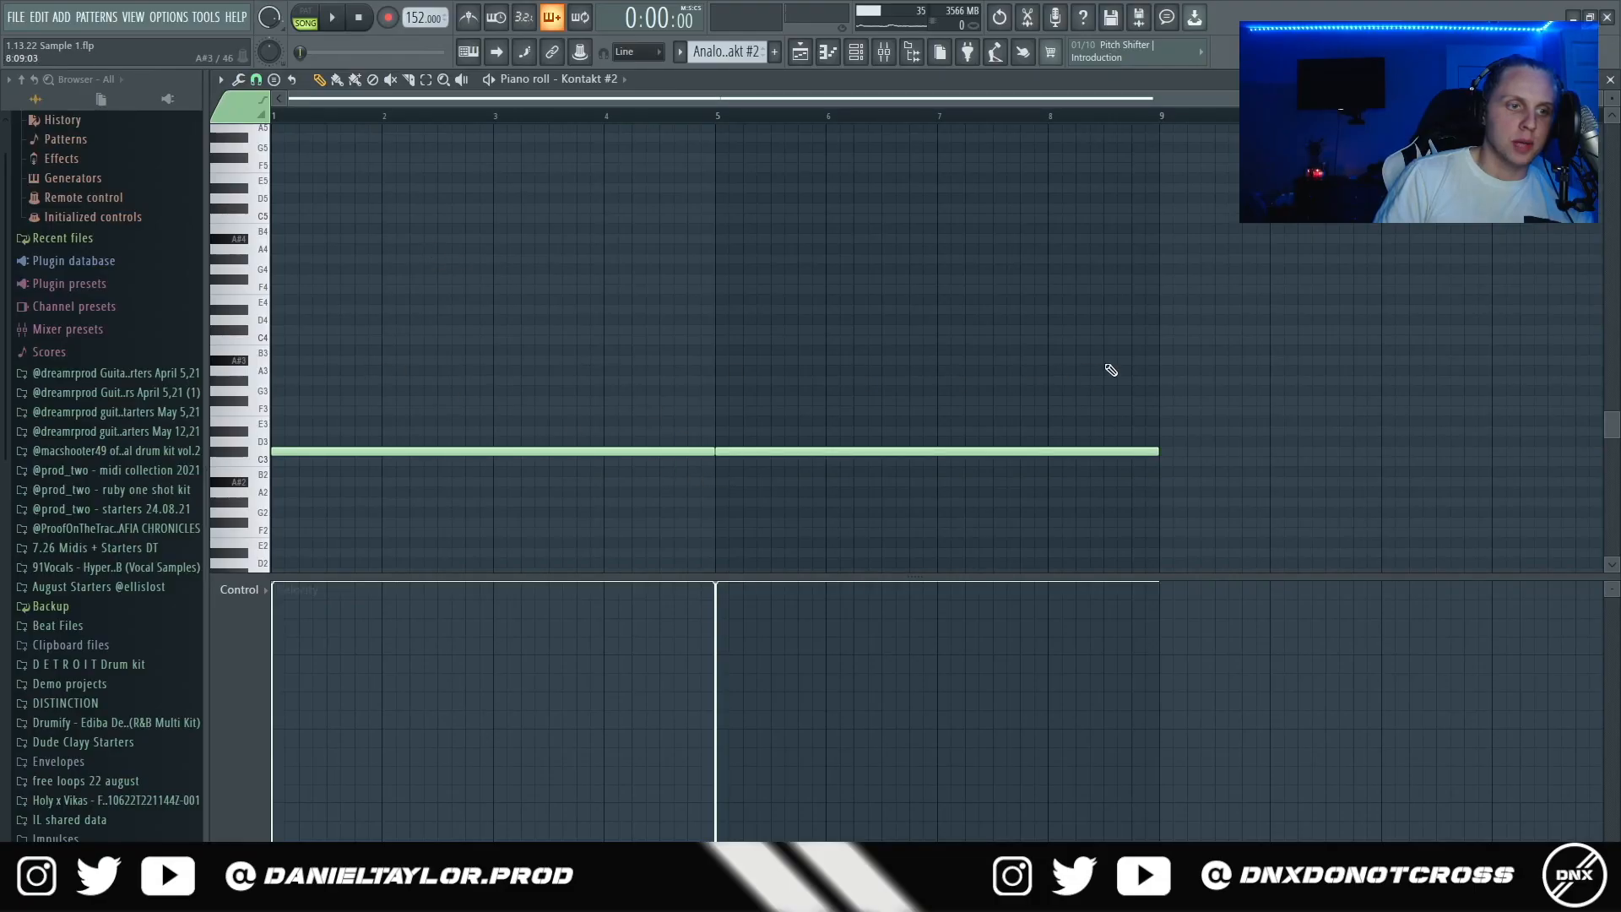
Examine the Kontakt #2 part's notes in the piano roll and check the instrument loaded in its Kontakt plugin.
left_click_drag(1402, 177, 577, 562)
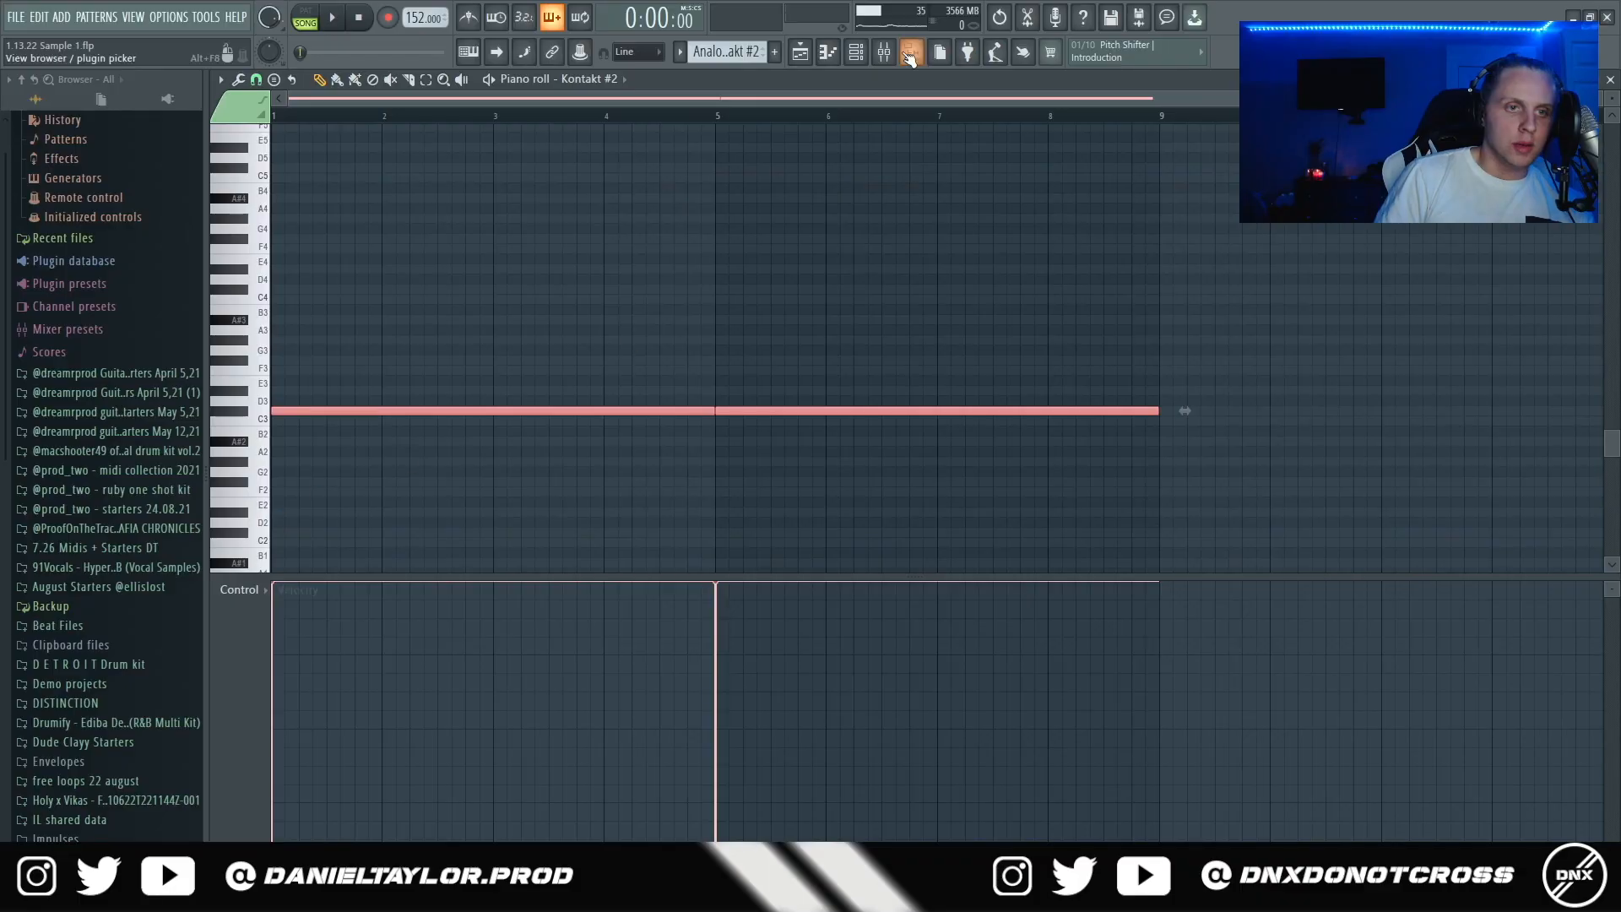
key("F6")
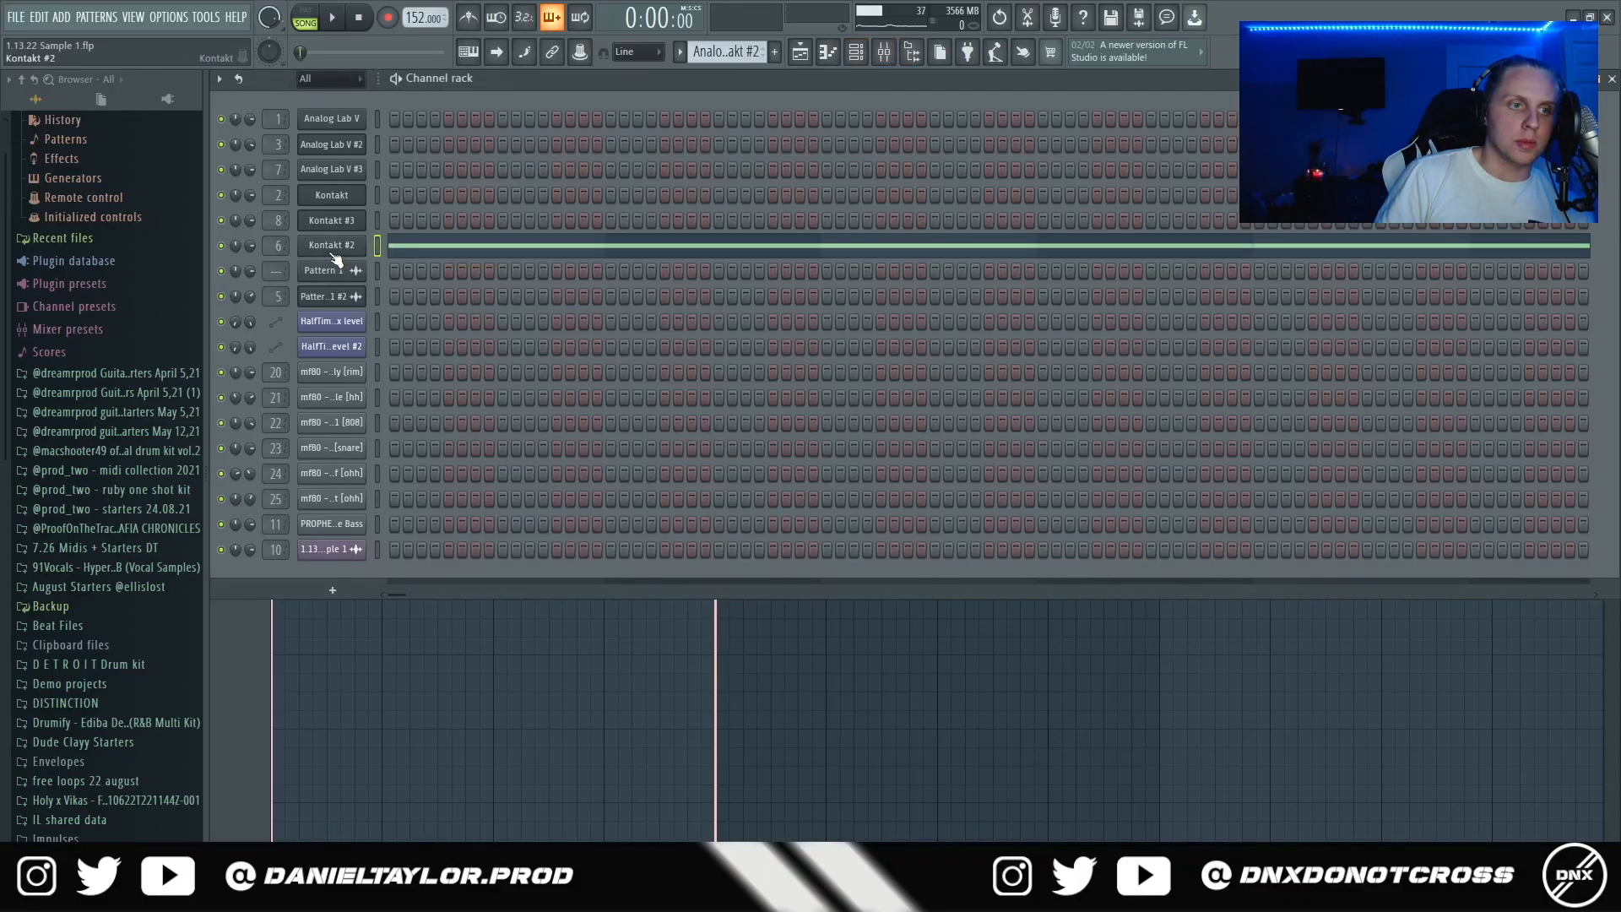
left_click(330, 249)
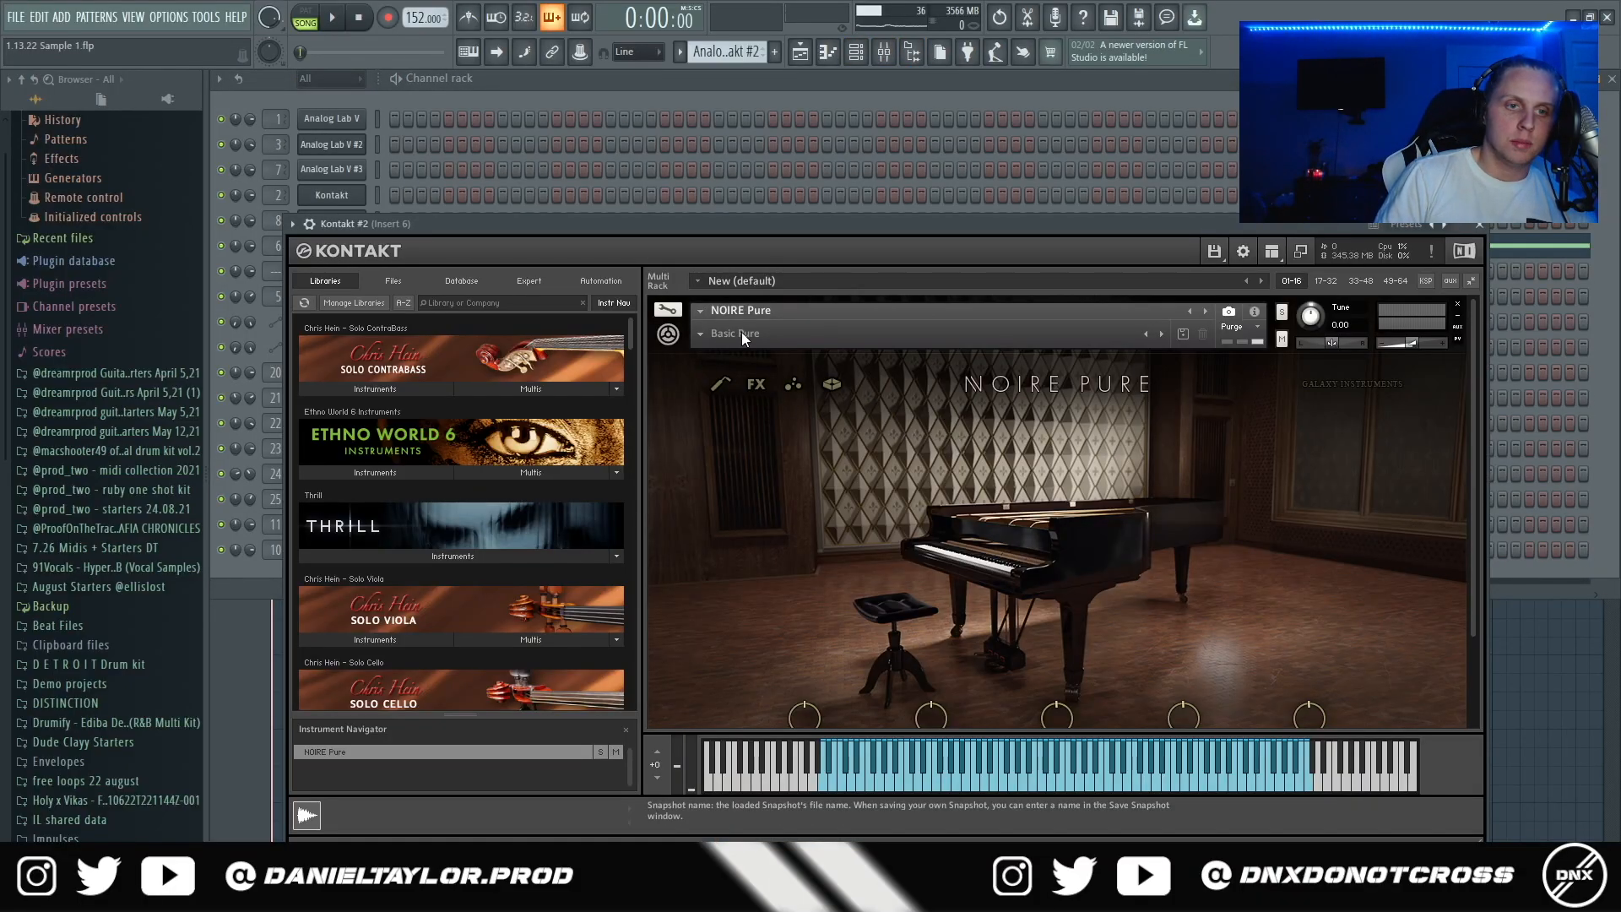
key("F7")
left_click_drag(1312, 253, 322, 543)
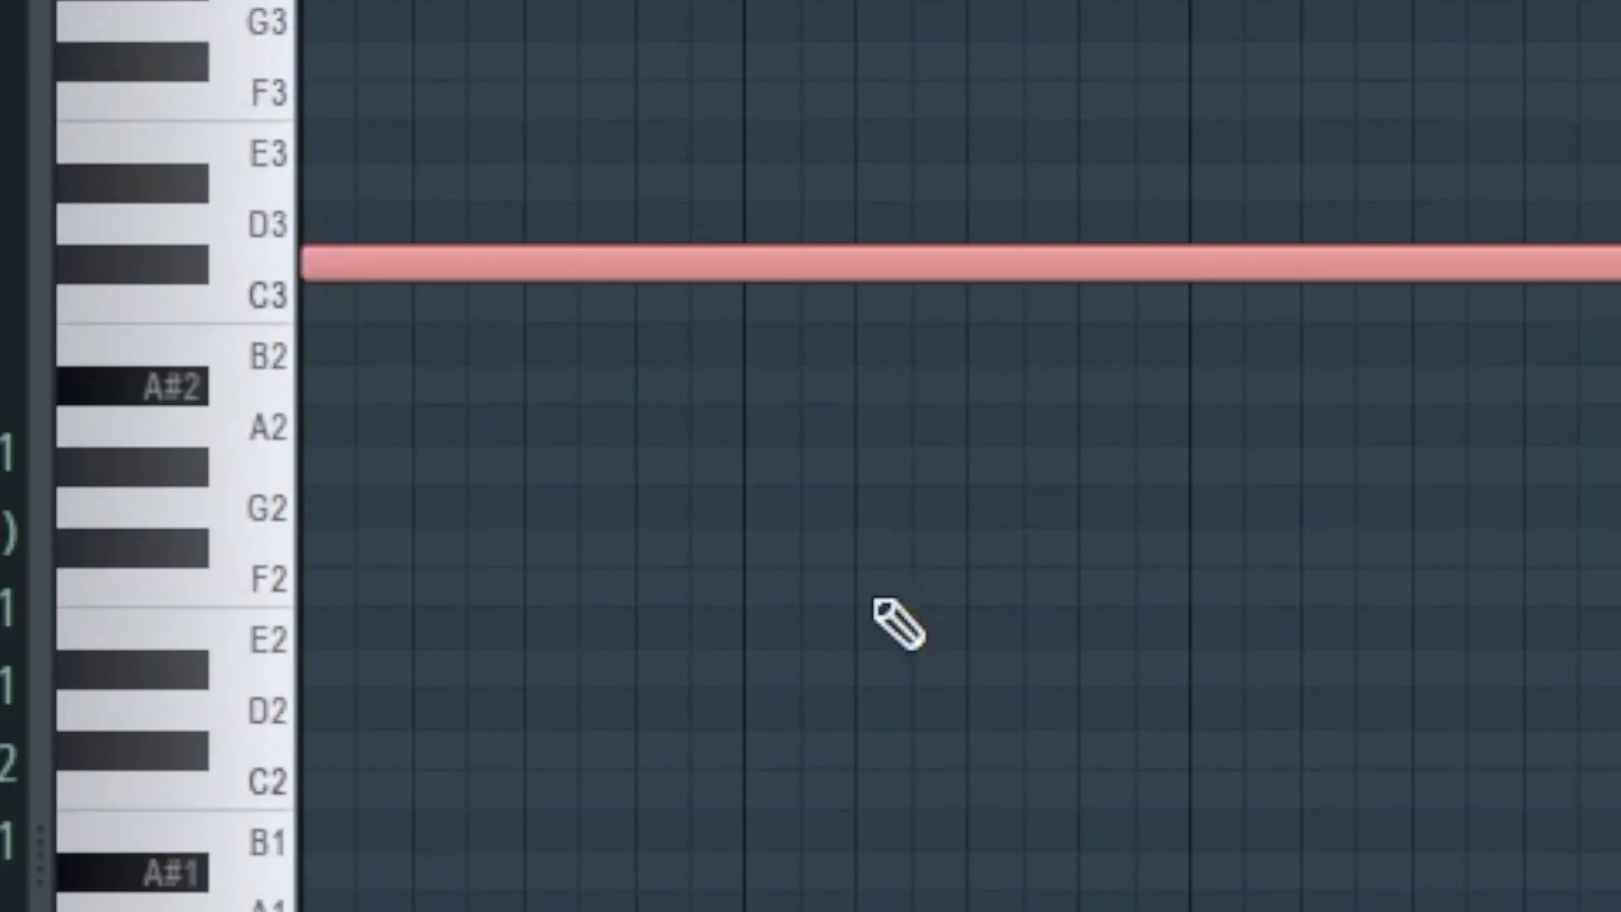
scroll(726, 649, "up", 3)
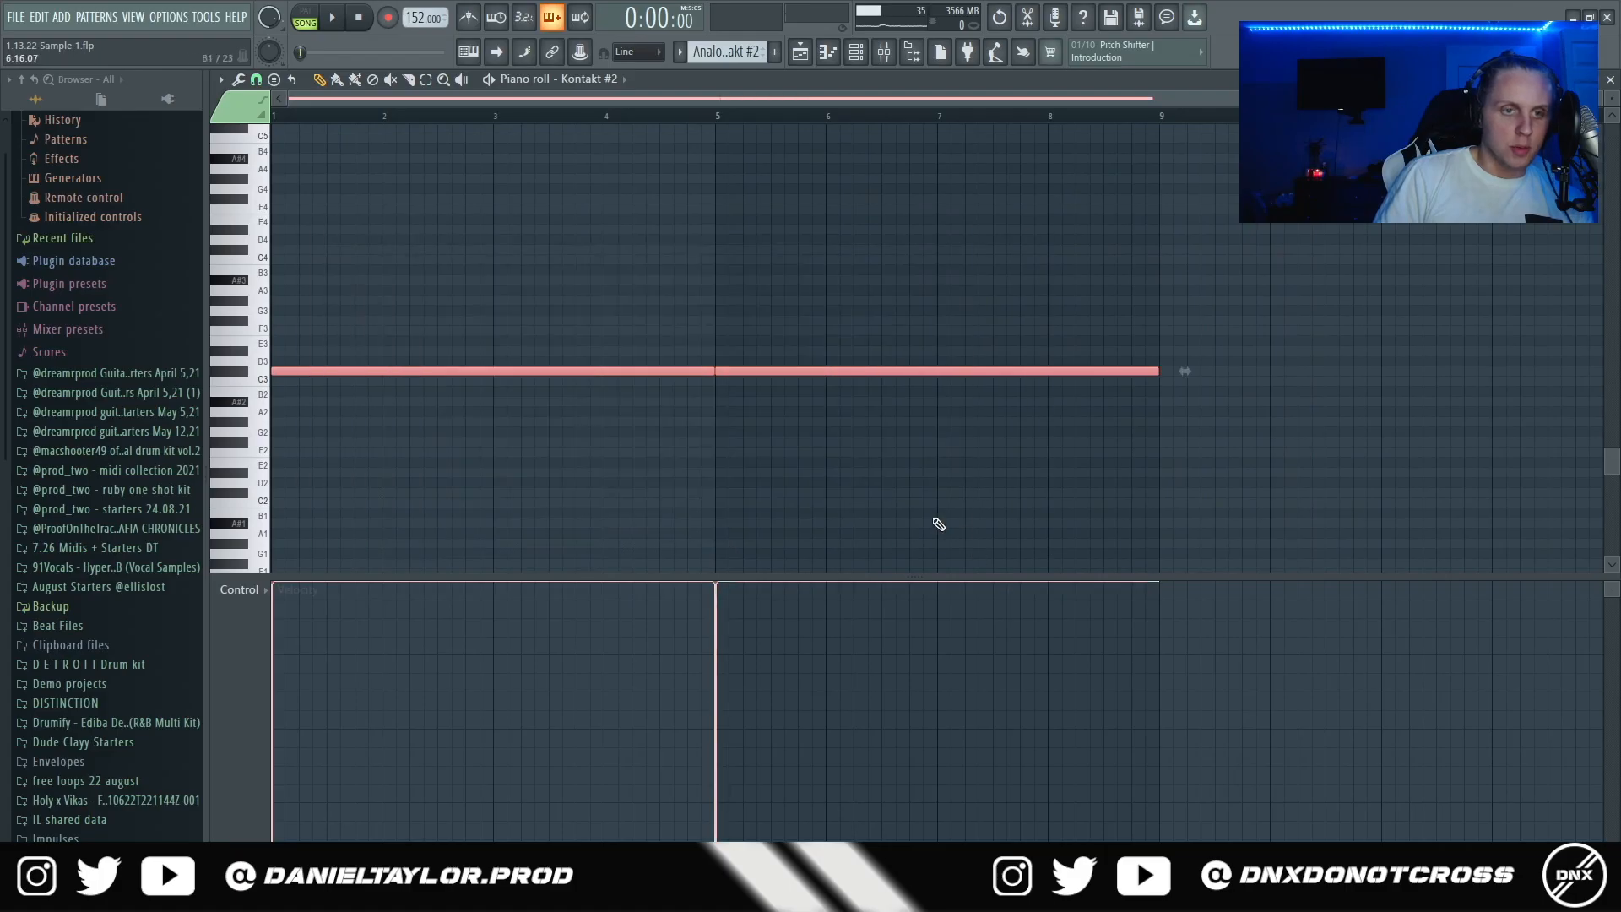
Review the effects on the Kontakt #2 mixer track, Insert 6, including Fruity parametric EQ 2.
left_click(886, 60)
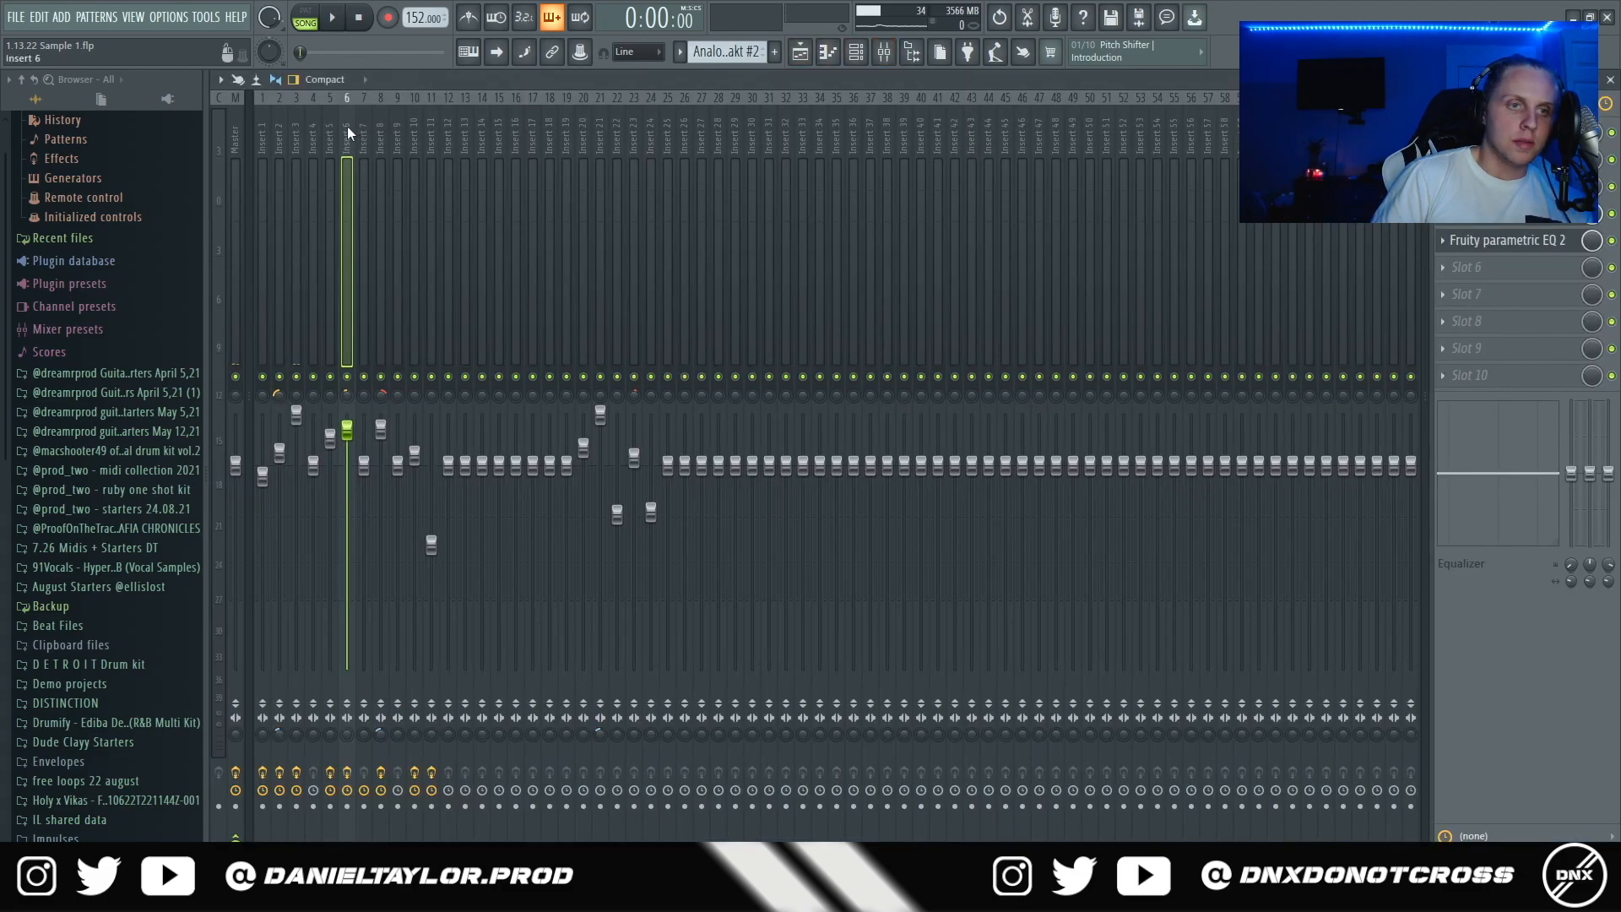
left_click(1543, 226)
left_click(1526, 245)
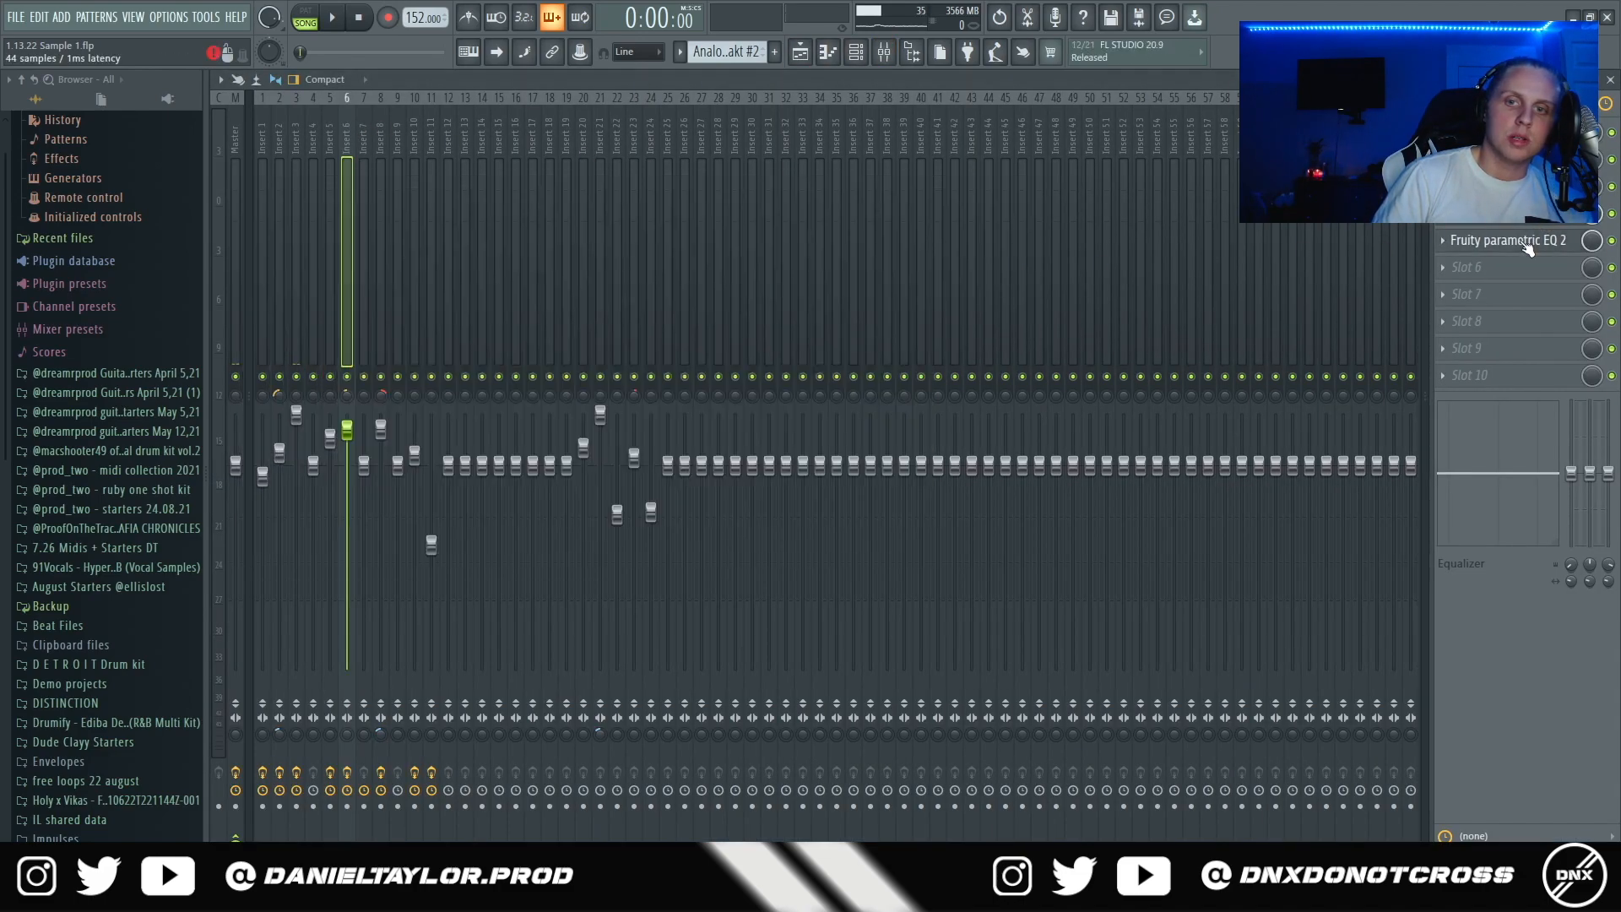
scroll(416, 383, "up", 2)
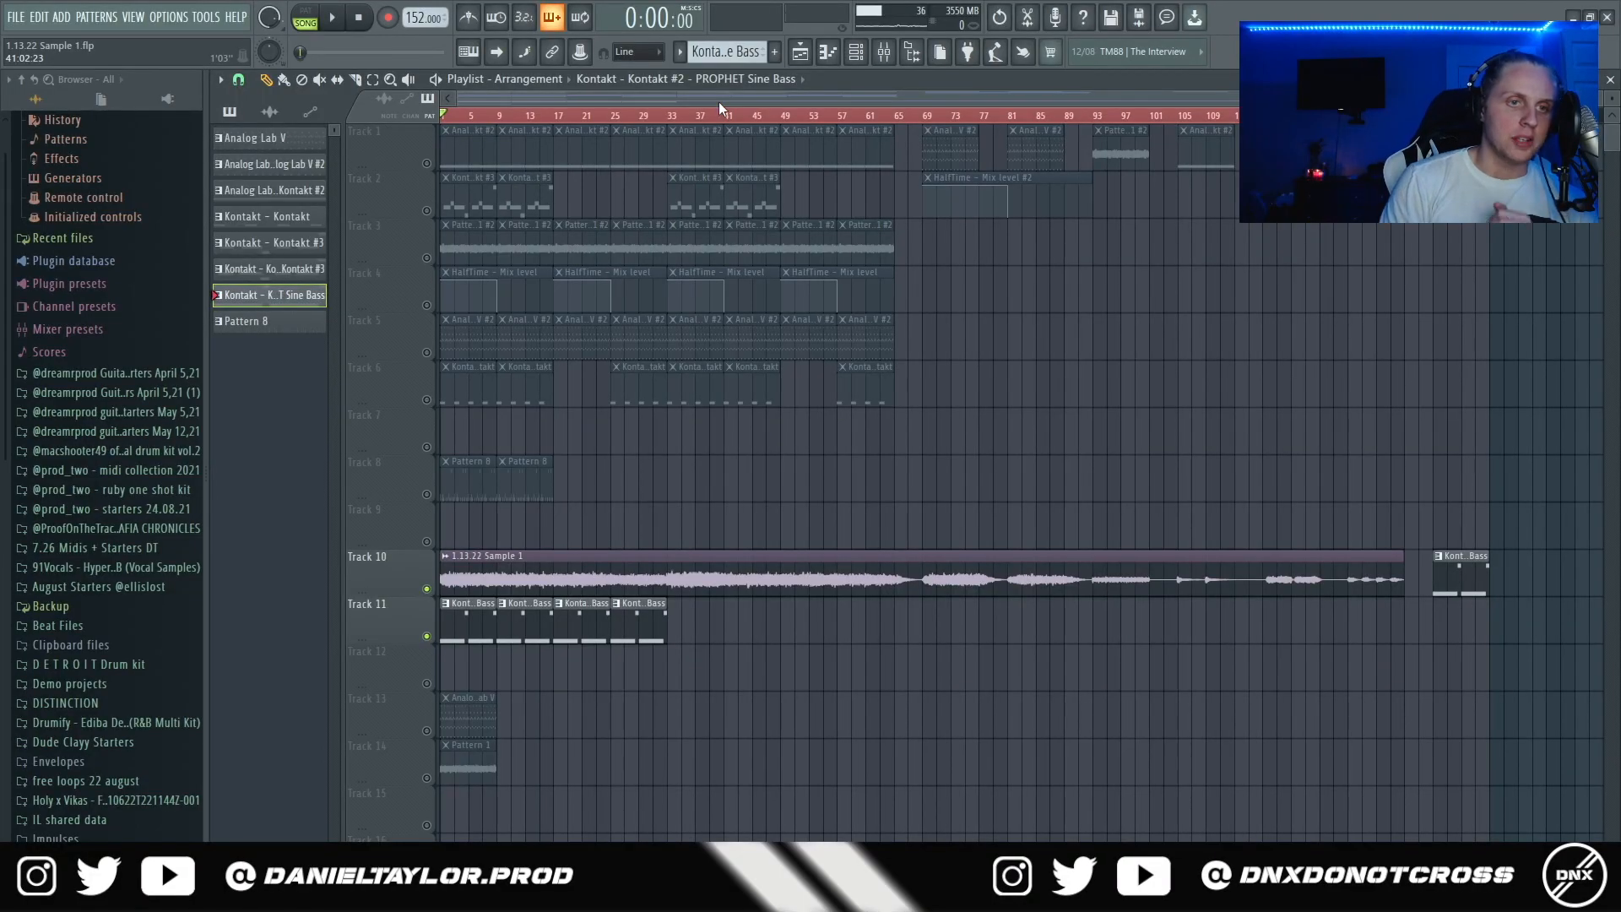
Select the muted clips after bar 65 on Tracks 1 and 2 to point out the sample's extra sections.
left_click_drag(907, 155, 374, 517)
left_click_drag(924, 150, 1571, 363)
scroll(557, 662, "up", 2)
scroll(557, 662, "down", 2)
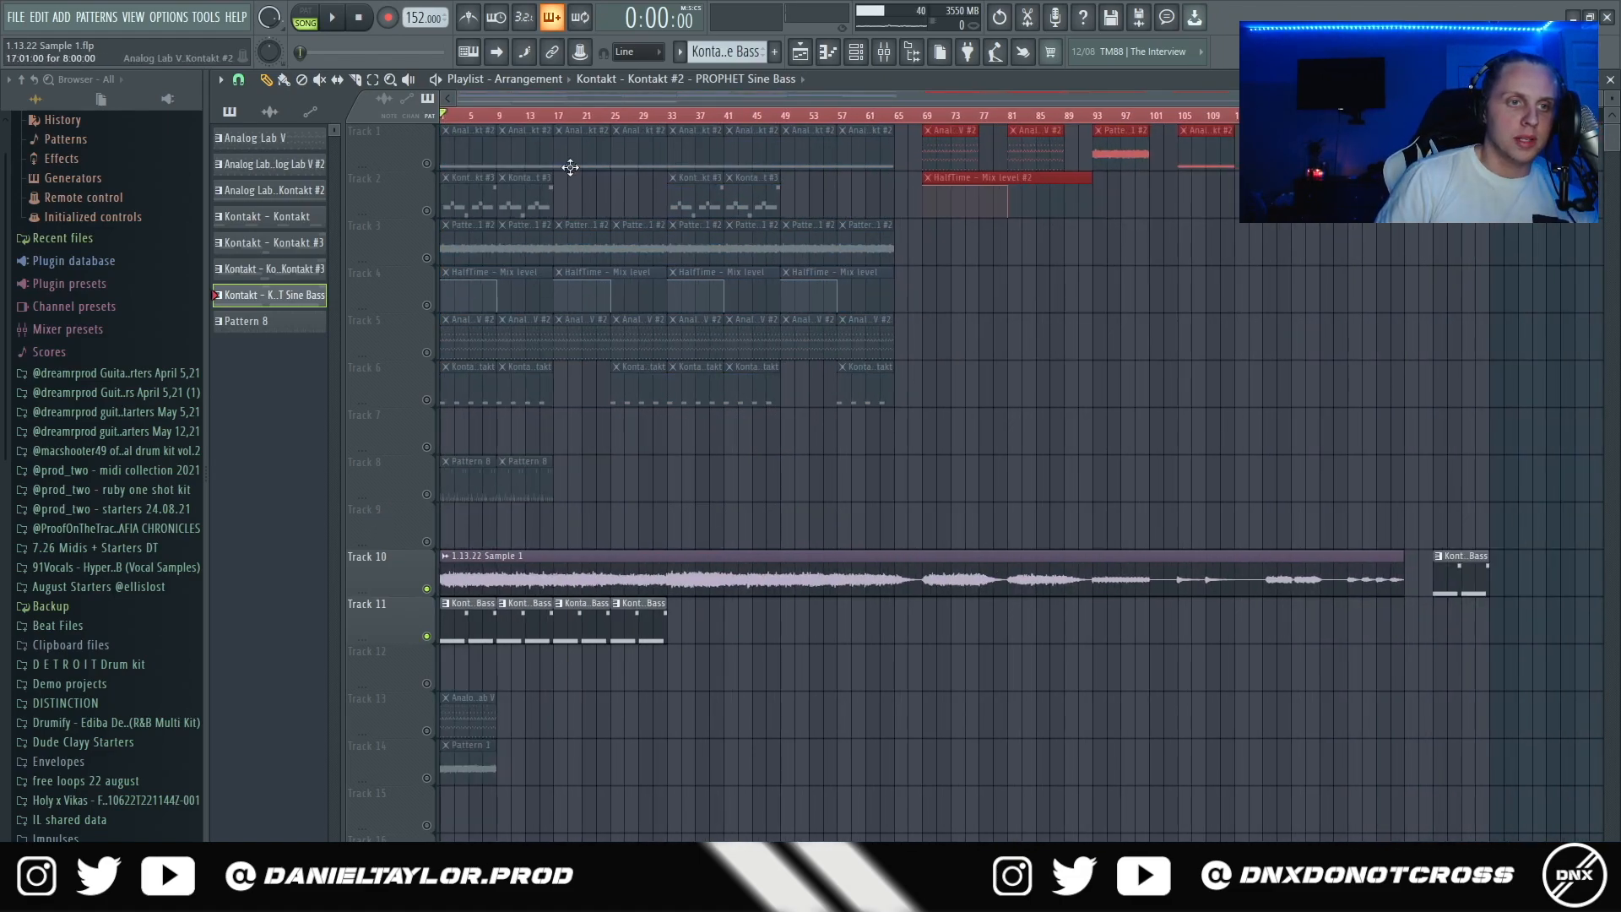
Check the 1.13.22 Sample 1 clip's settings on Track 10, and review the soothe2 and Fruity parametric EQ 2 effects on Insert 10.
double_click(509, 582)
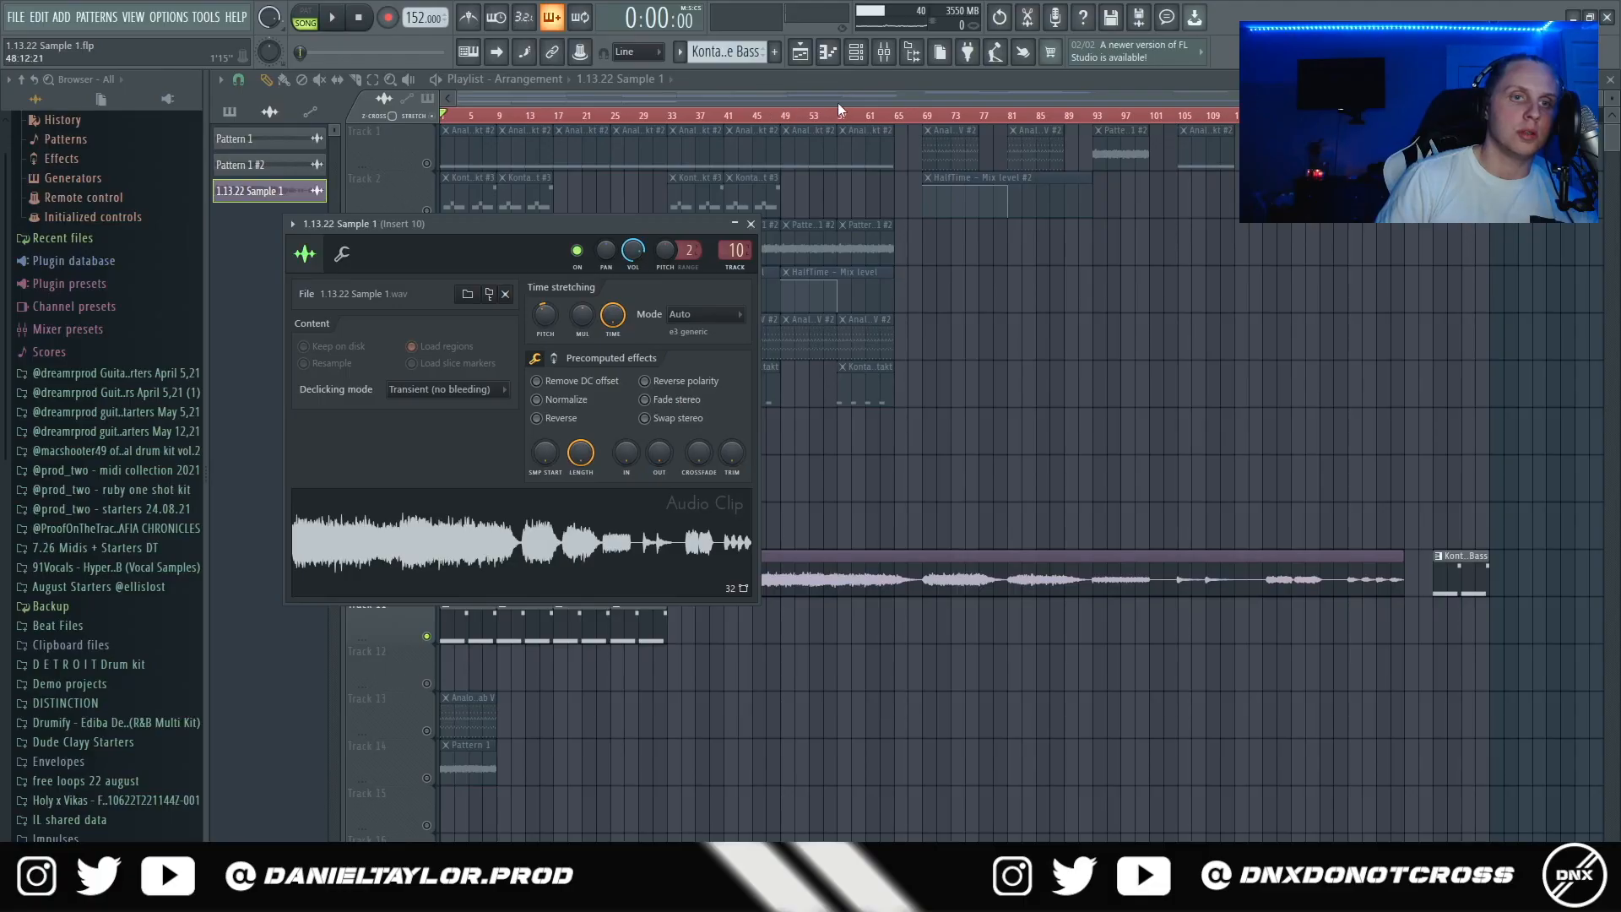
left_click(838, 101)
left_click(883, 53)
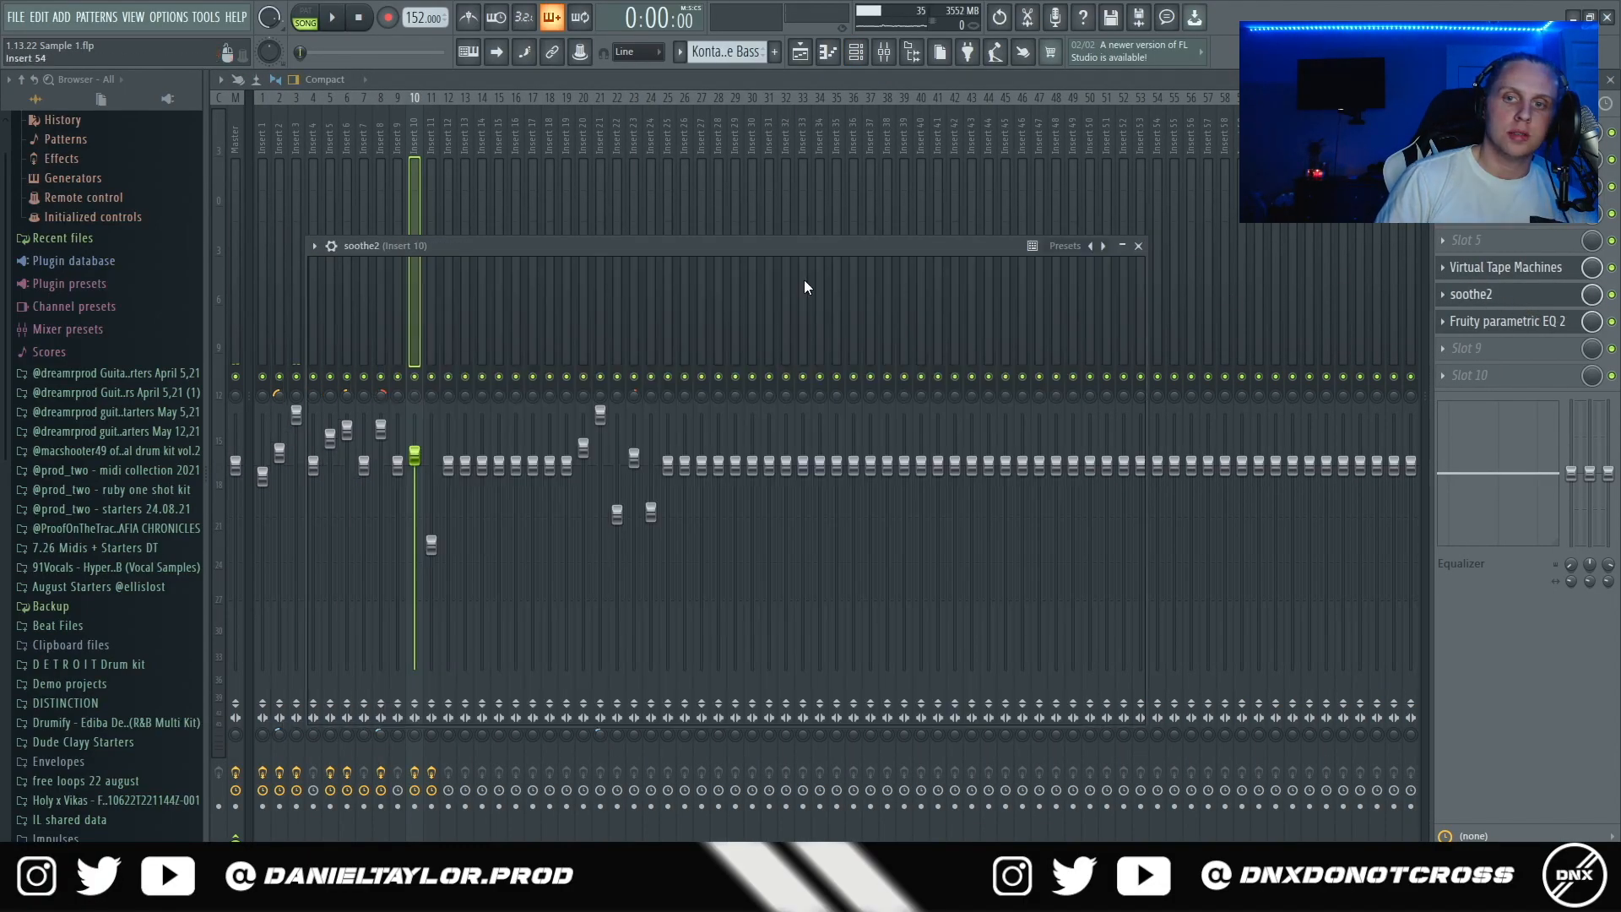
left_click(1124, 246)
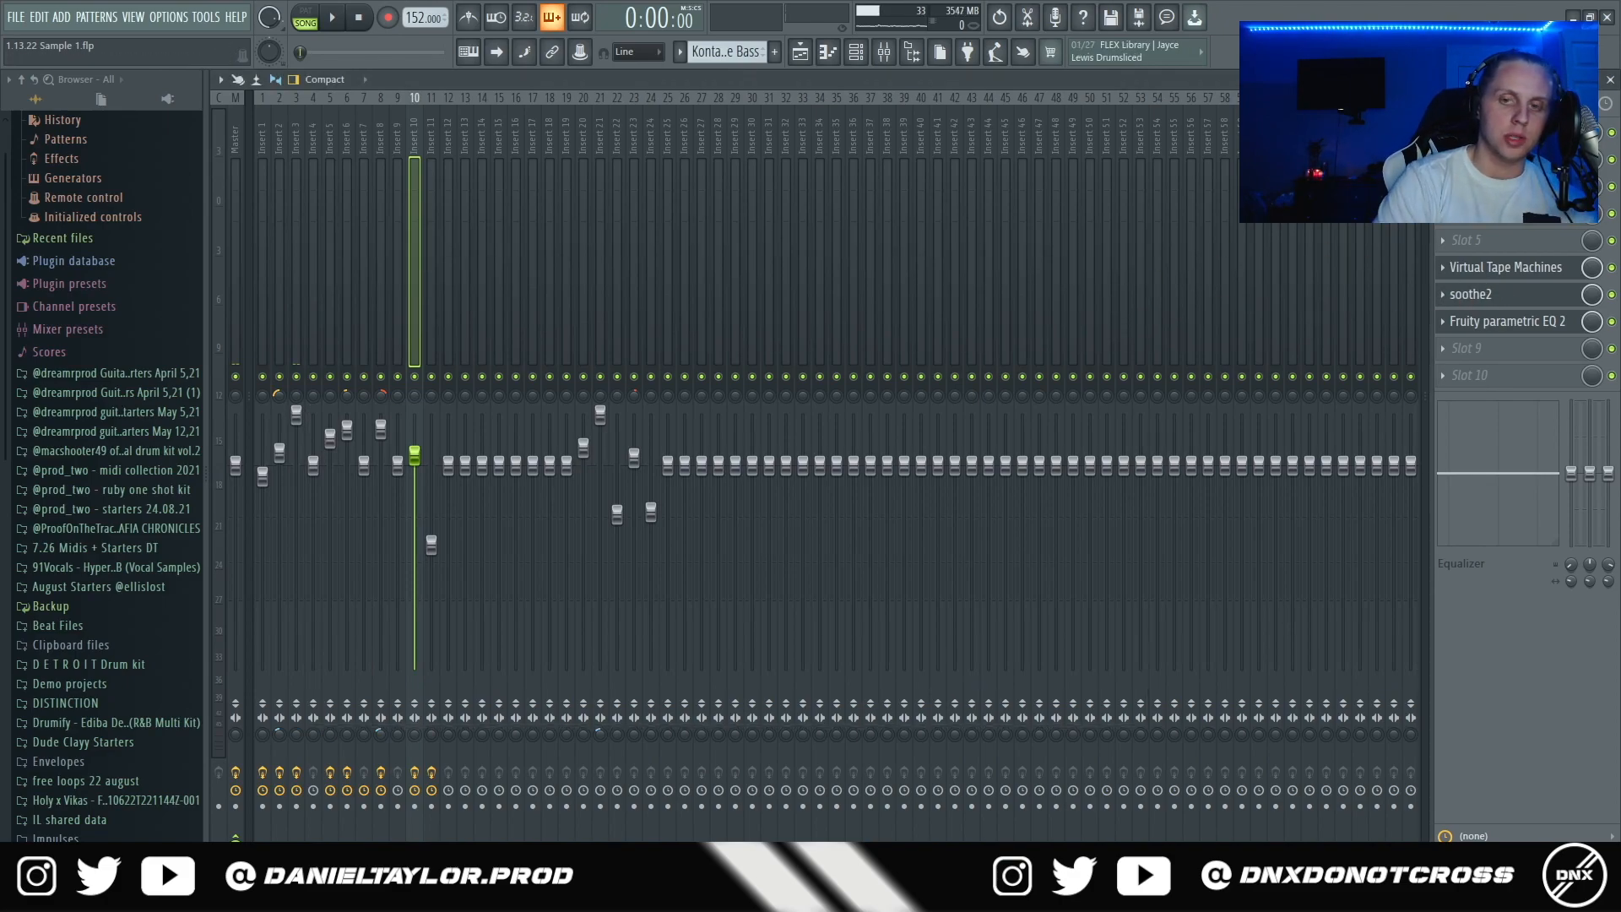
left_click(1507, 320)
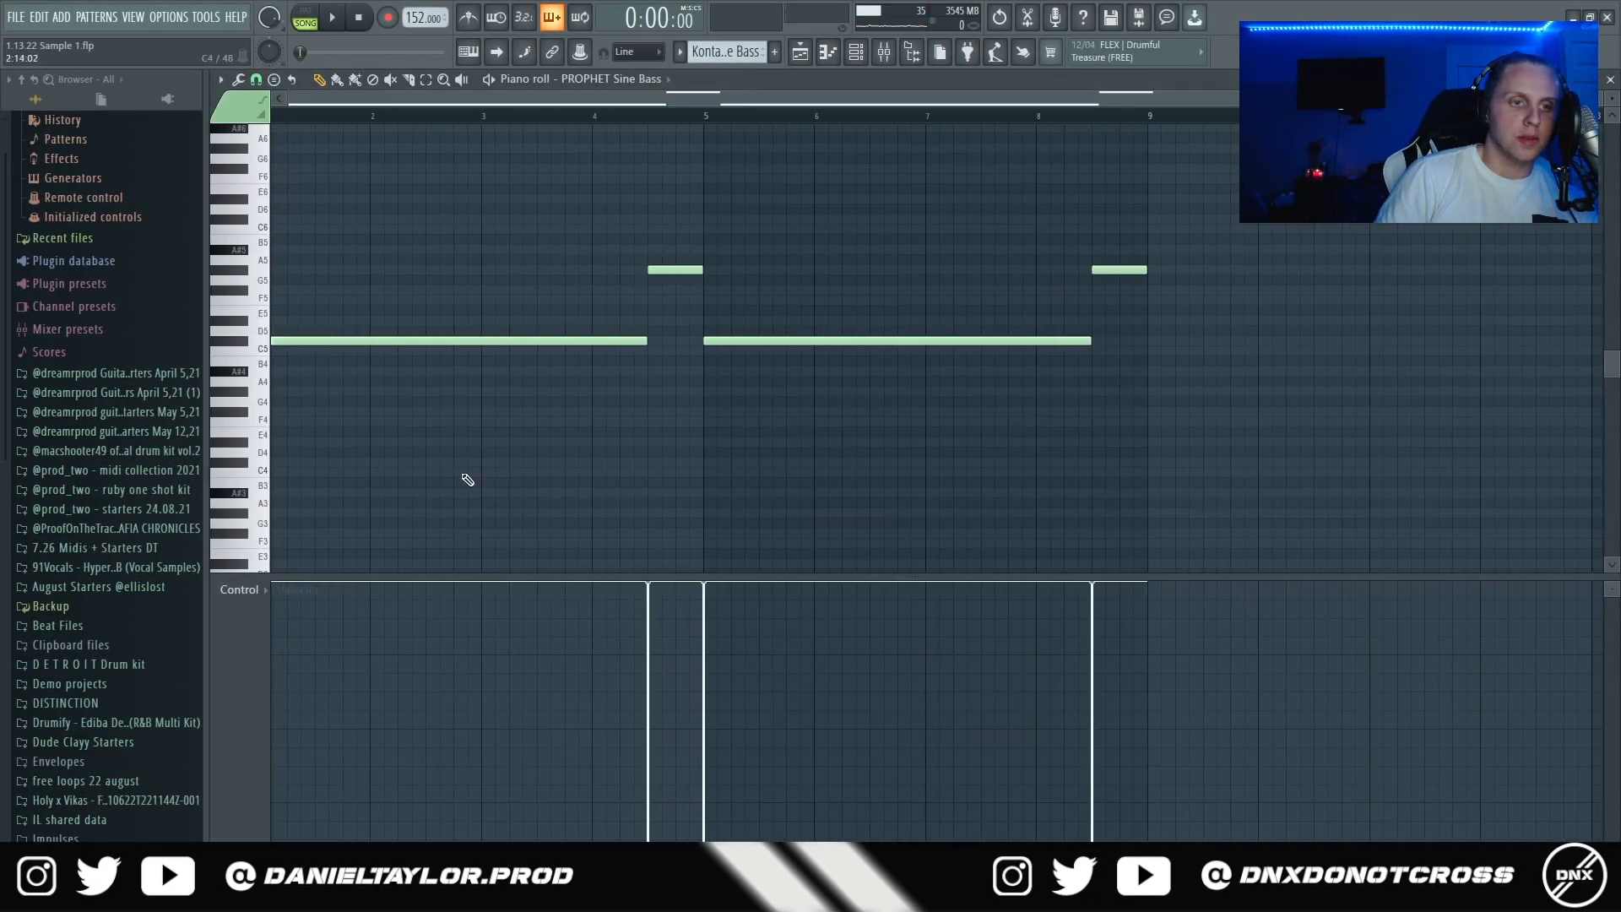
Examine the PROPHET Sine Bass part's notes in the piano roll.
left_click_drag(344, 282, 496, 510)
left_click_drag(603, 196, 1209, 301)
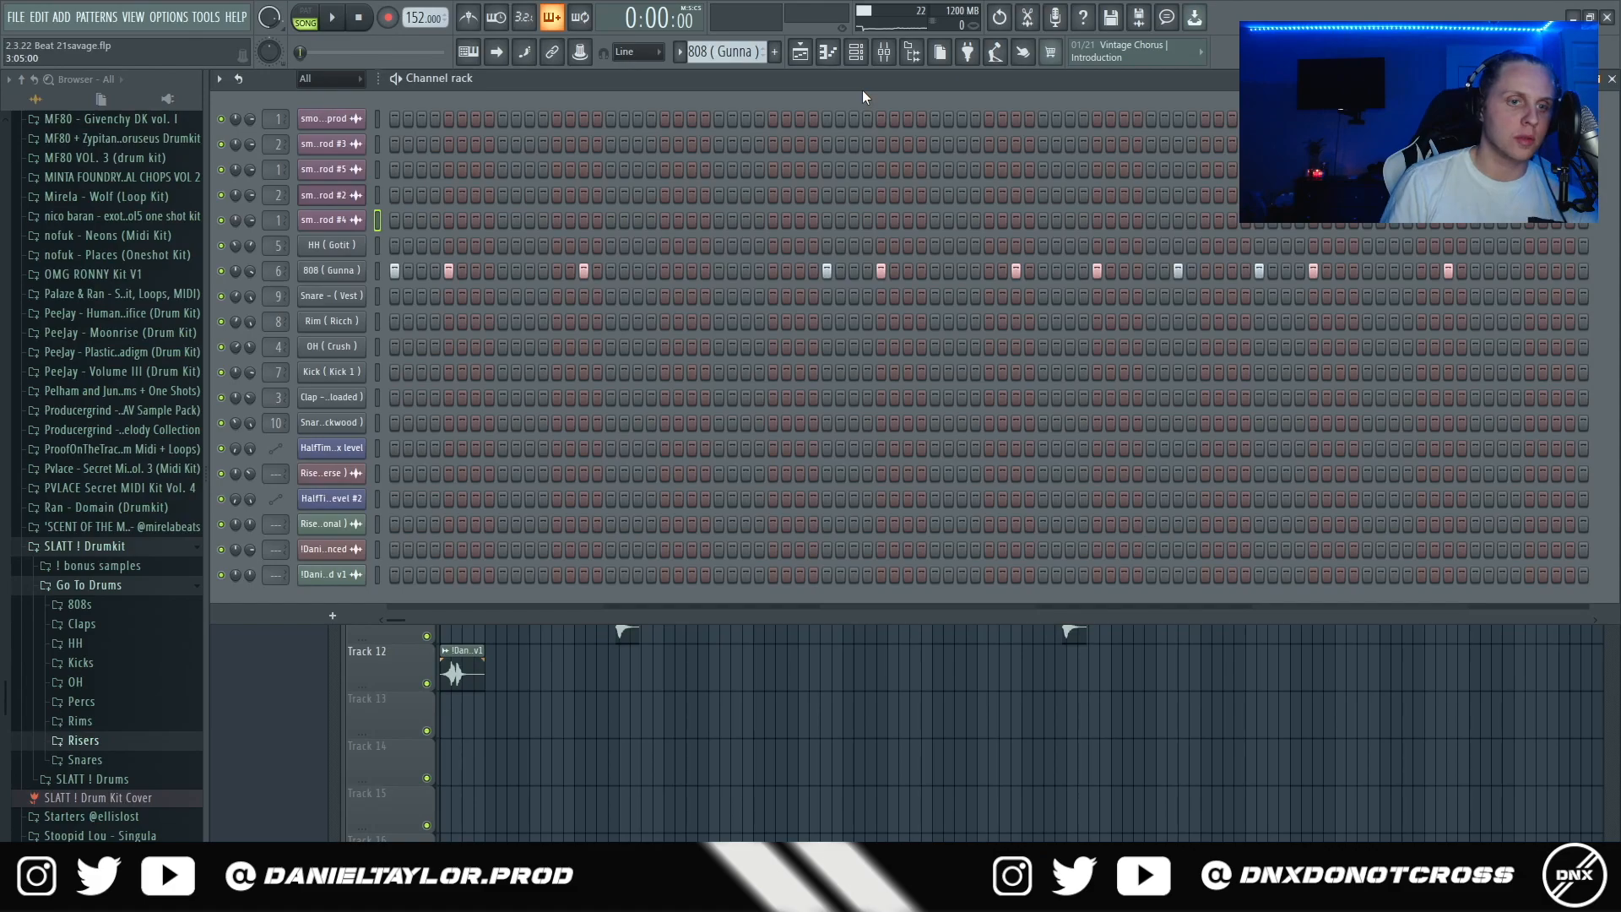
Collapse the Go To Drums folder in the SLATT ! Drumkit and look through the SLATT ! Drums subfolders.
scroll(109, 620, "down", 5)
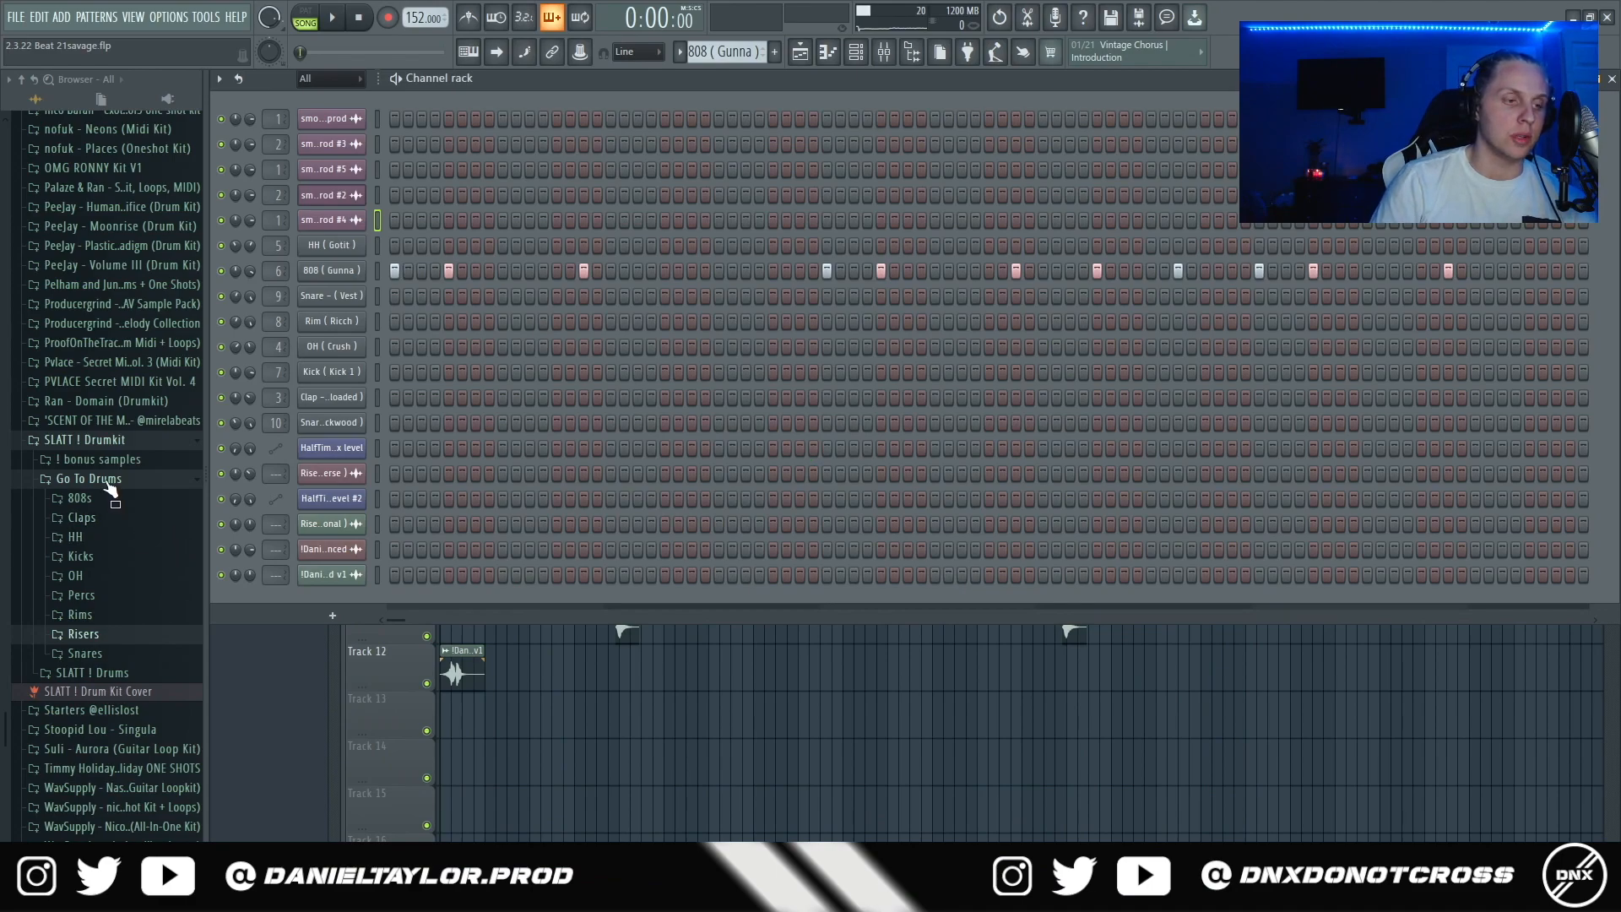
left_click(42, 481)
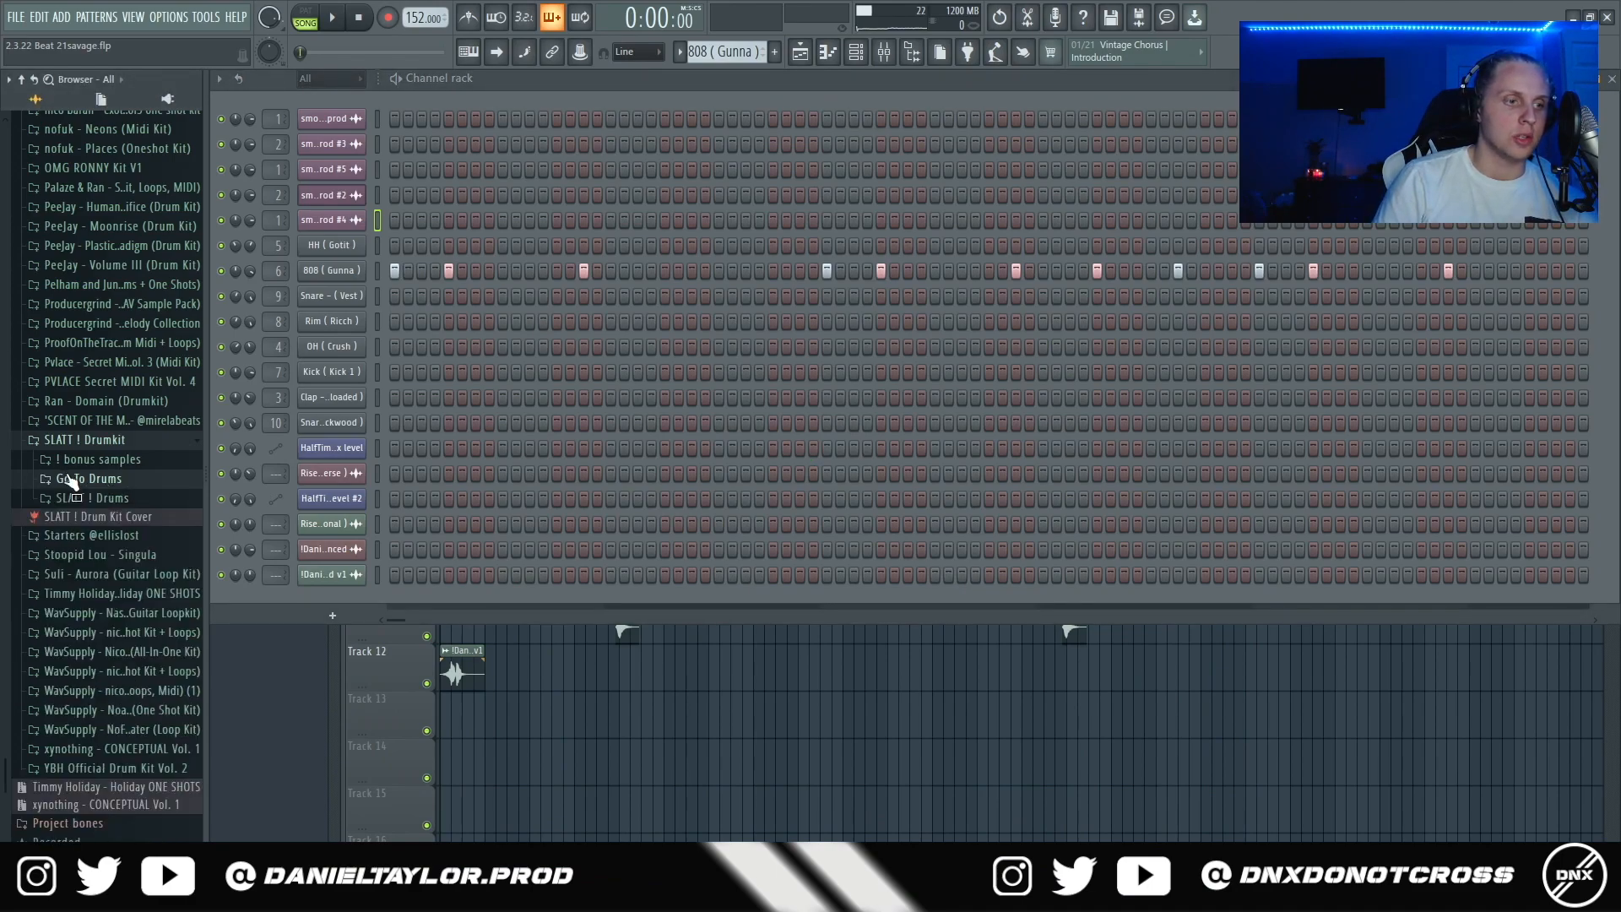
left_click(97, 500)
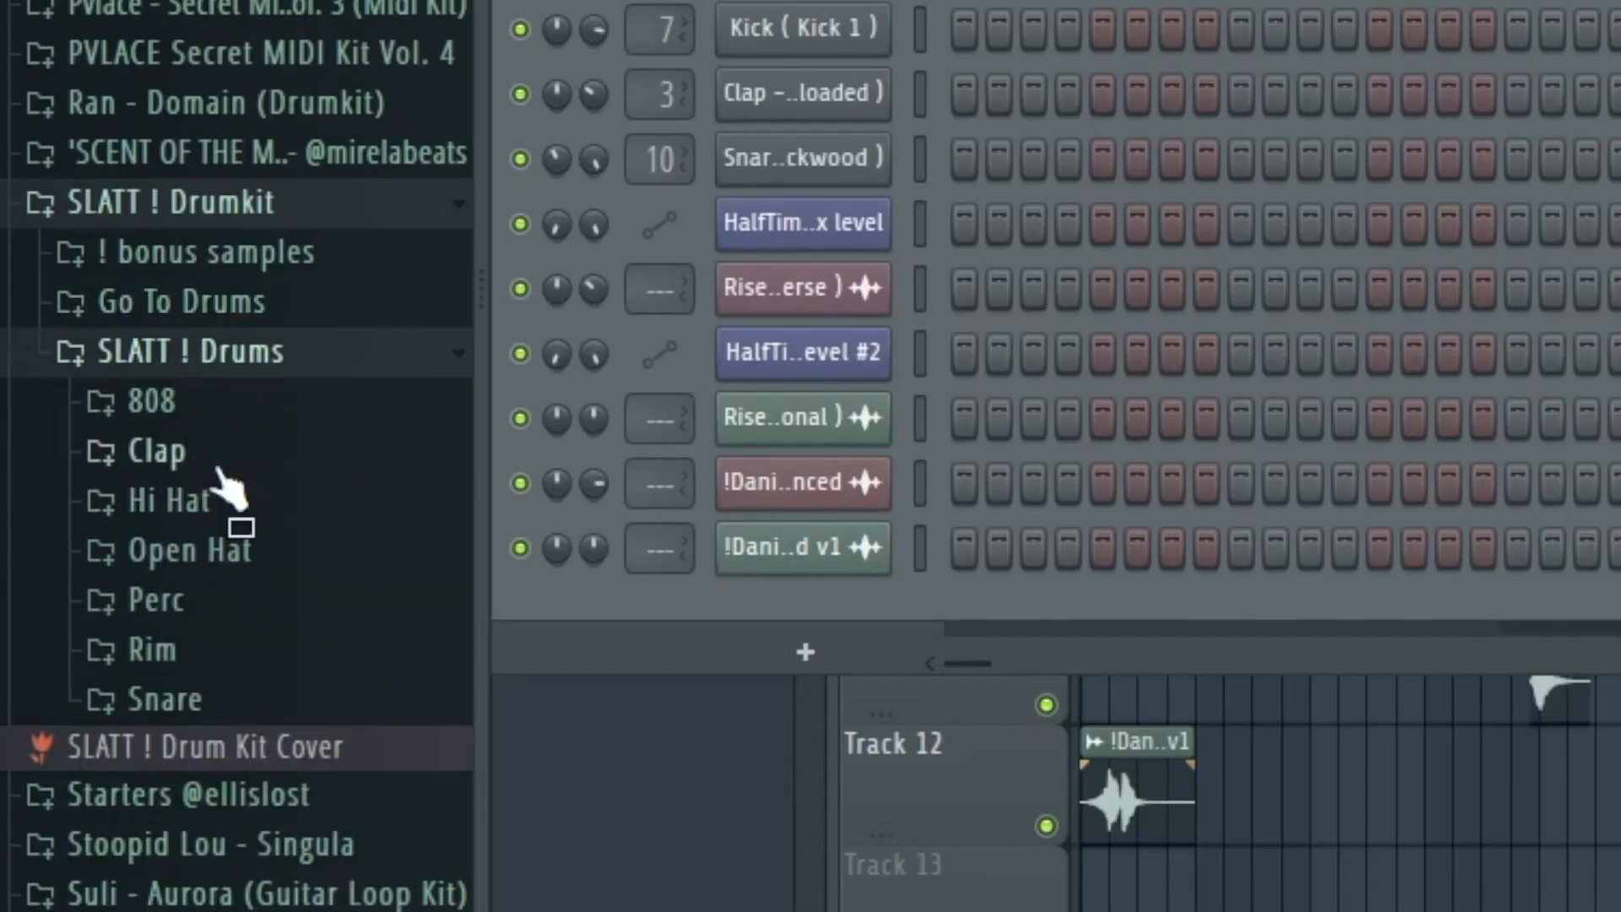
left_click(216, 358)
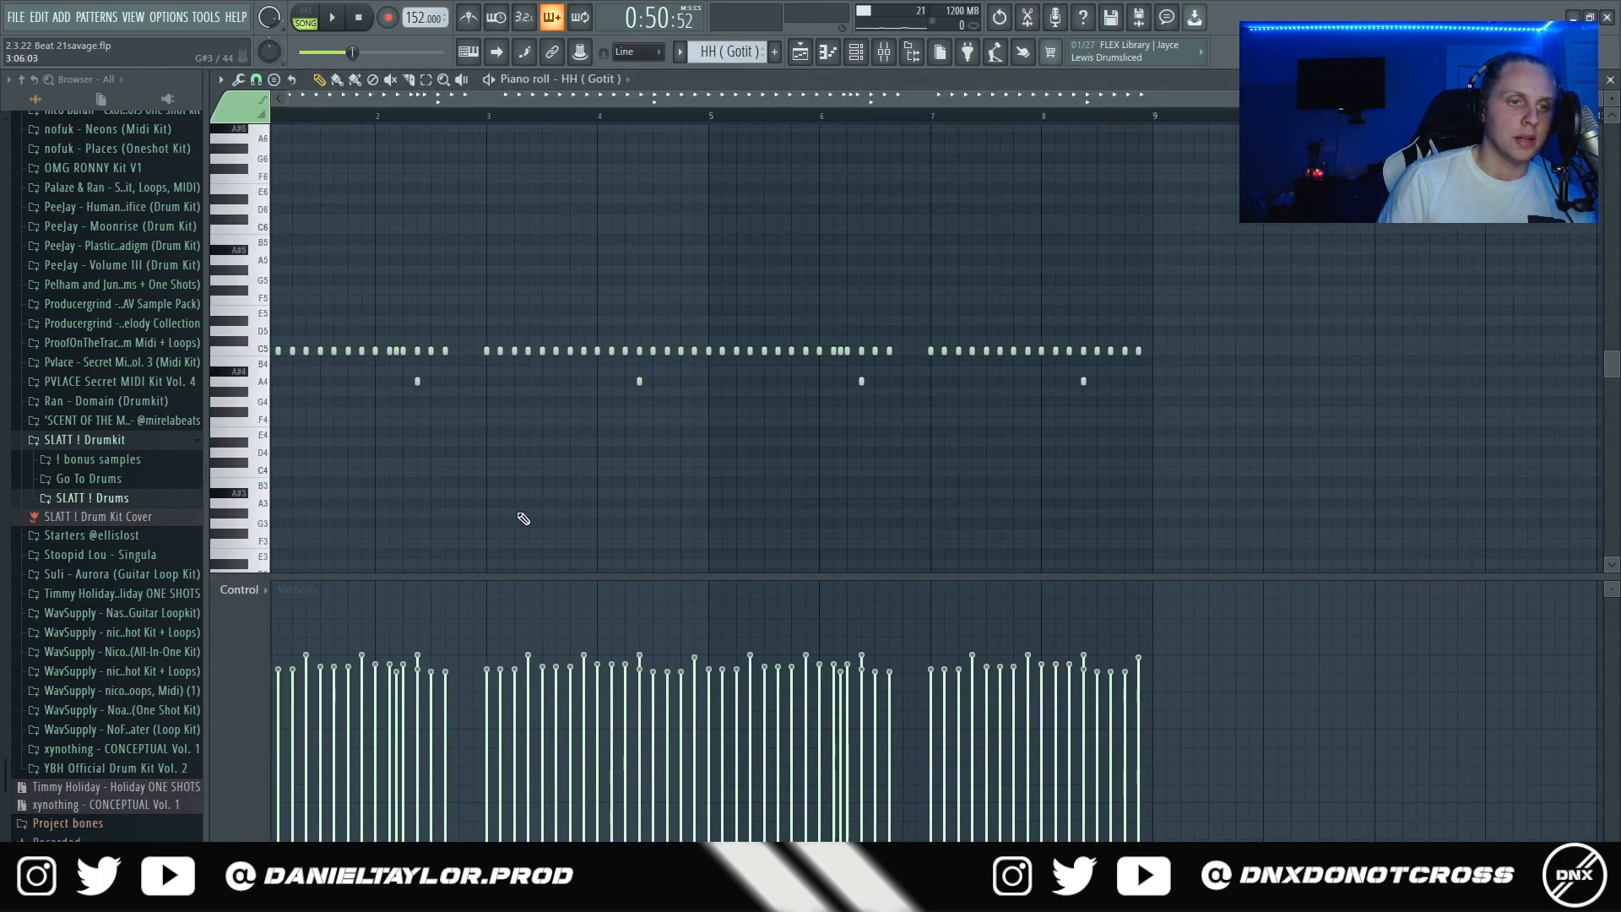
Examine the HH ( Gotit ) hi-hat pattern's notes and rolls in the piano roll, selecting a group of them.
scroll(387, 388, "left", 1)
key("space")
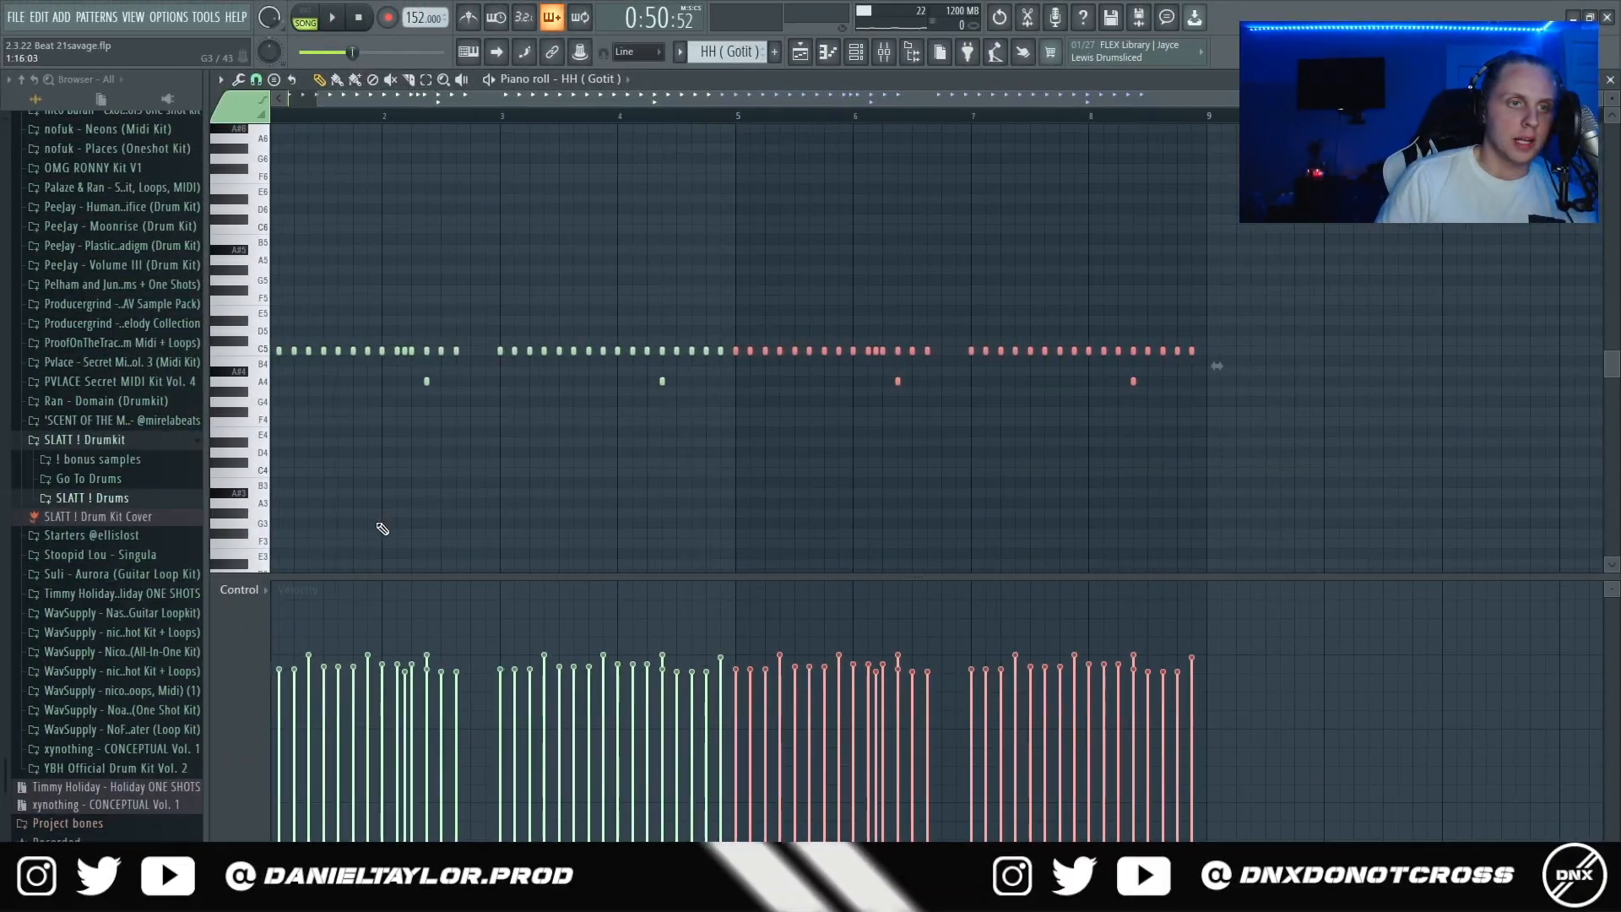
scroll(378, 522, "up", 4)
left_click_drag(490, 103, 425, 104)
left_click_drag(574, 321, 712, 415)
scroll(662, 506, "down", 4)
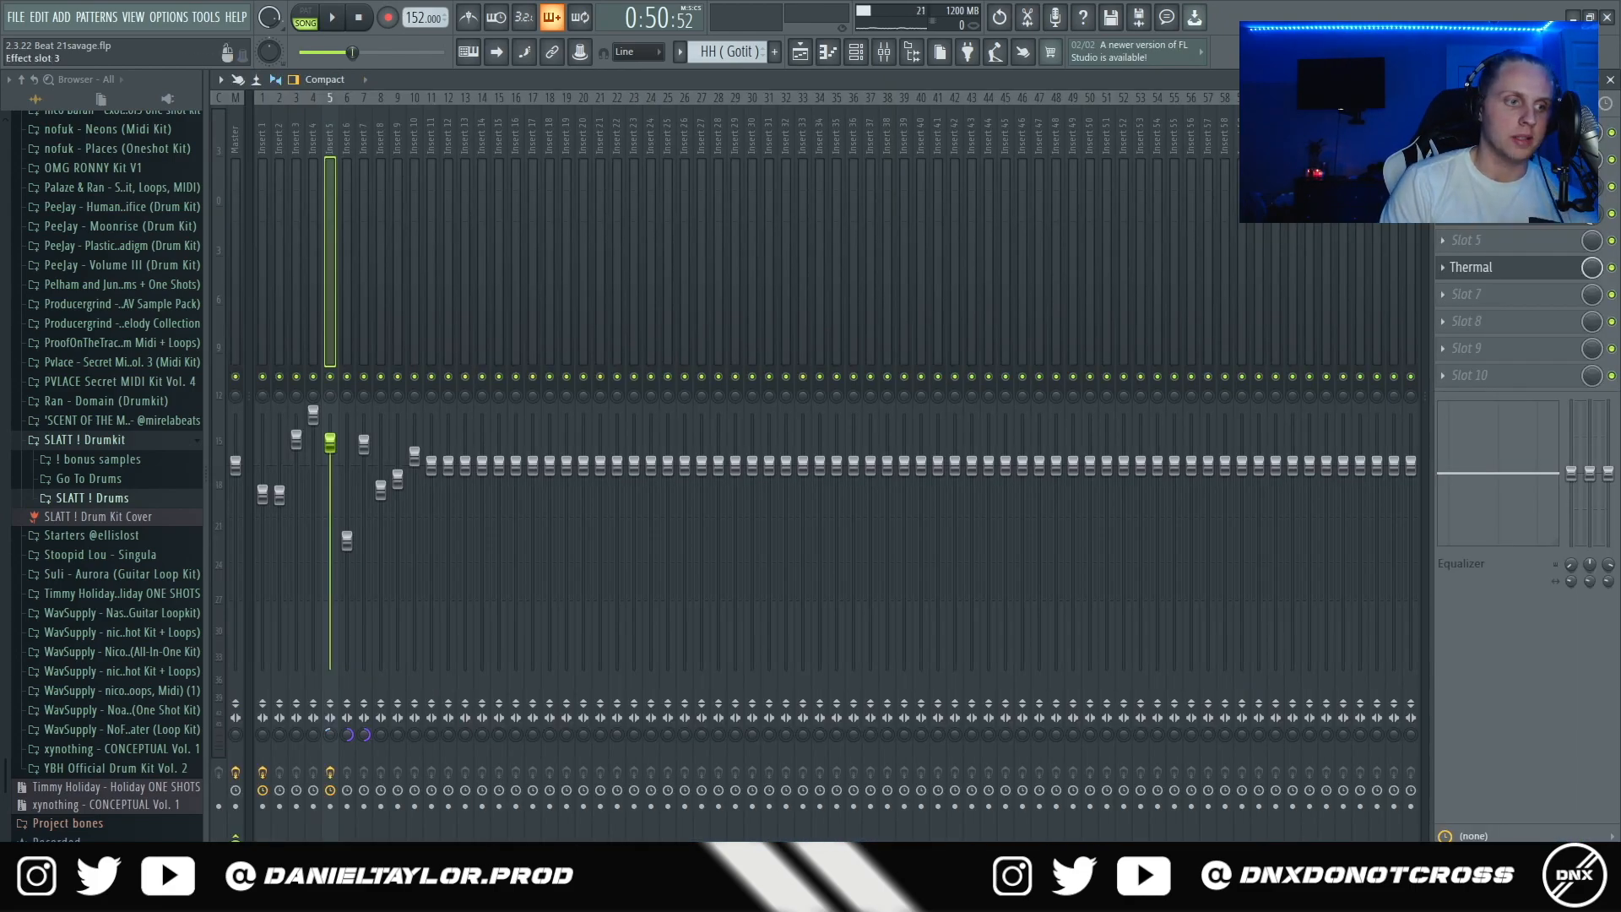
Review the Fruity Fast Dist and Thermal effects on the hi-hat's mixer track, Insert 5.
left_click(1478, 187)
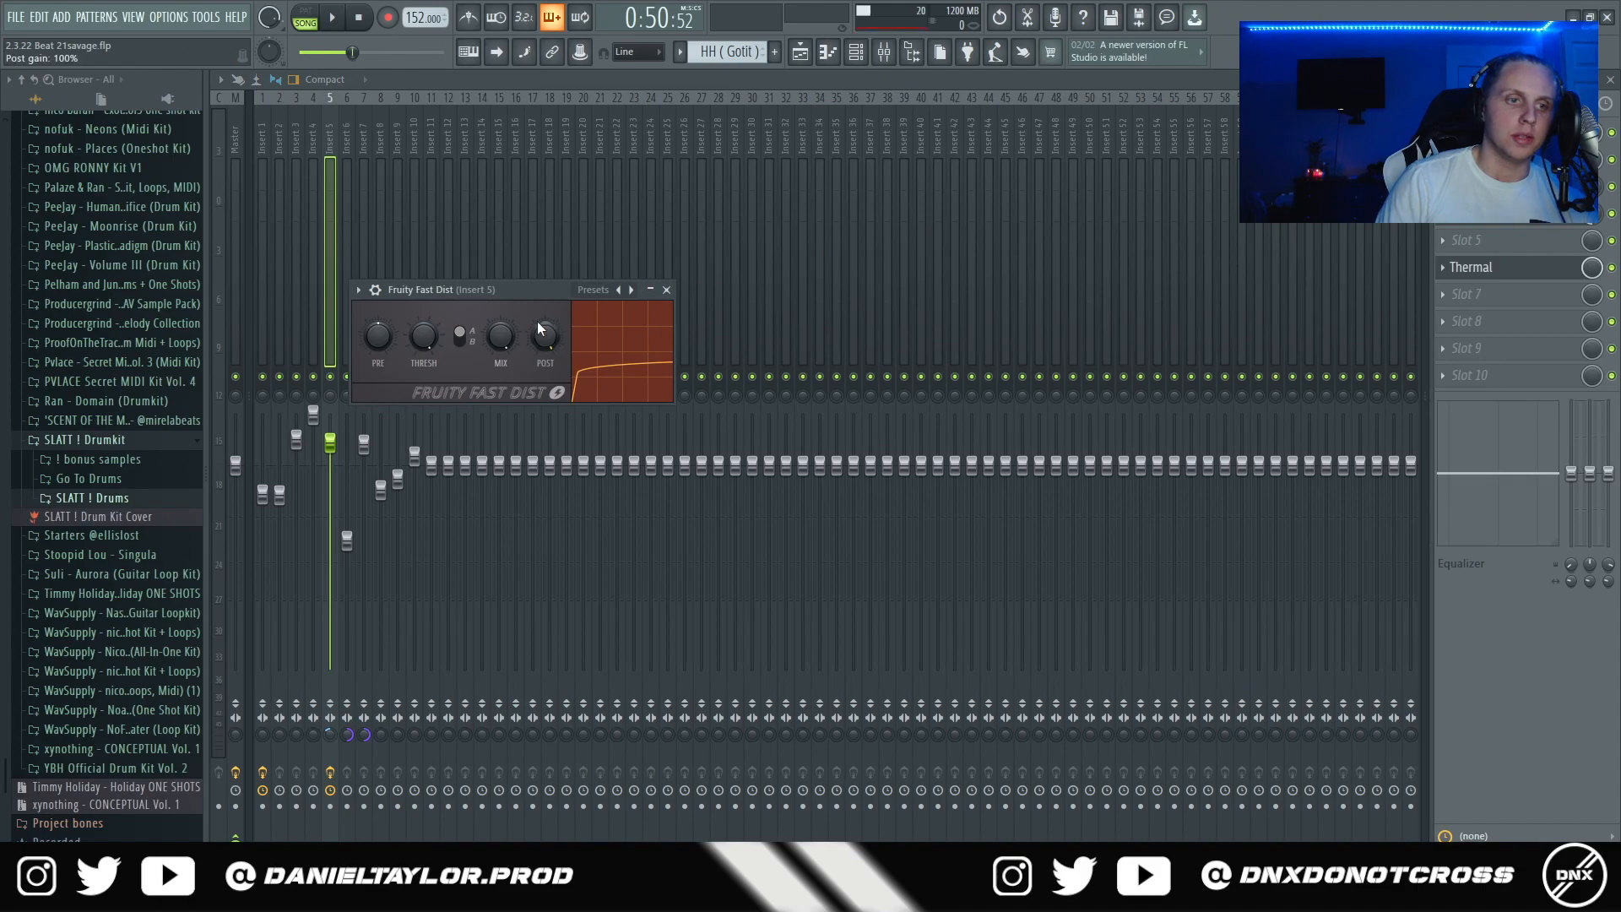
left_click(1486, 266)
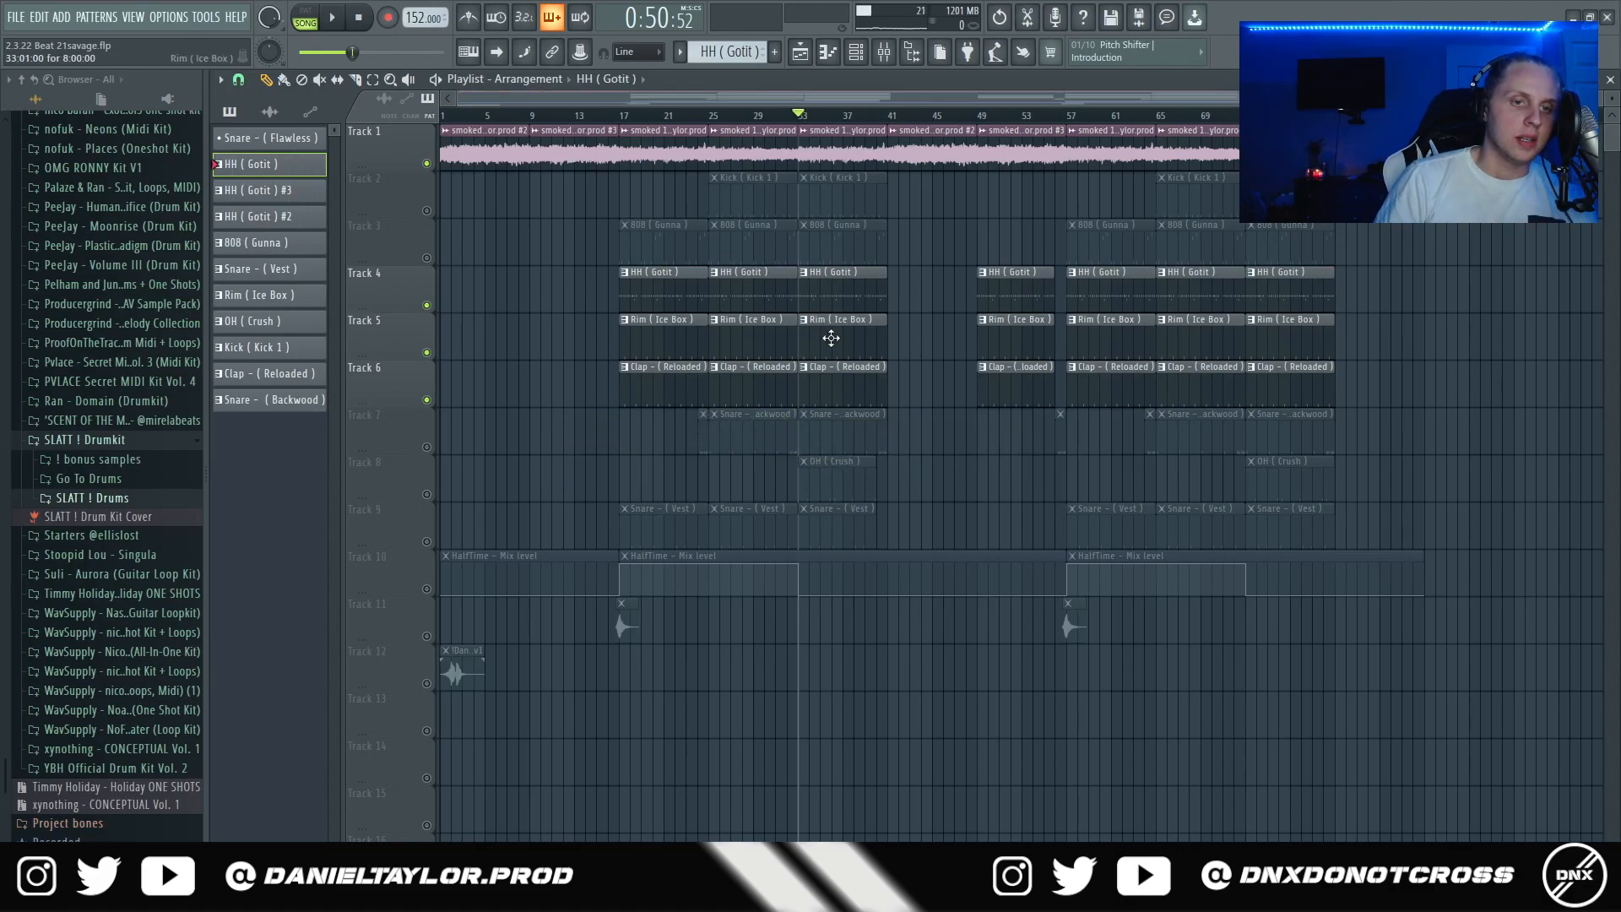
Play the hi-hat, rim and clap layers together and inspect mixer Inserts 8 and 3.
key("space")
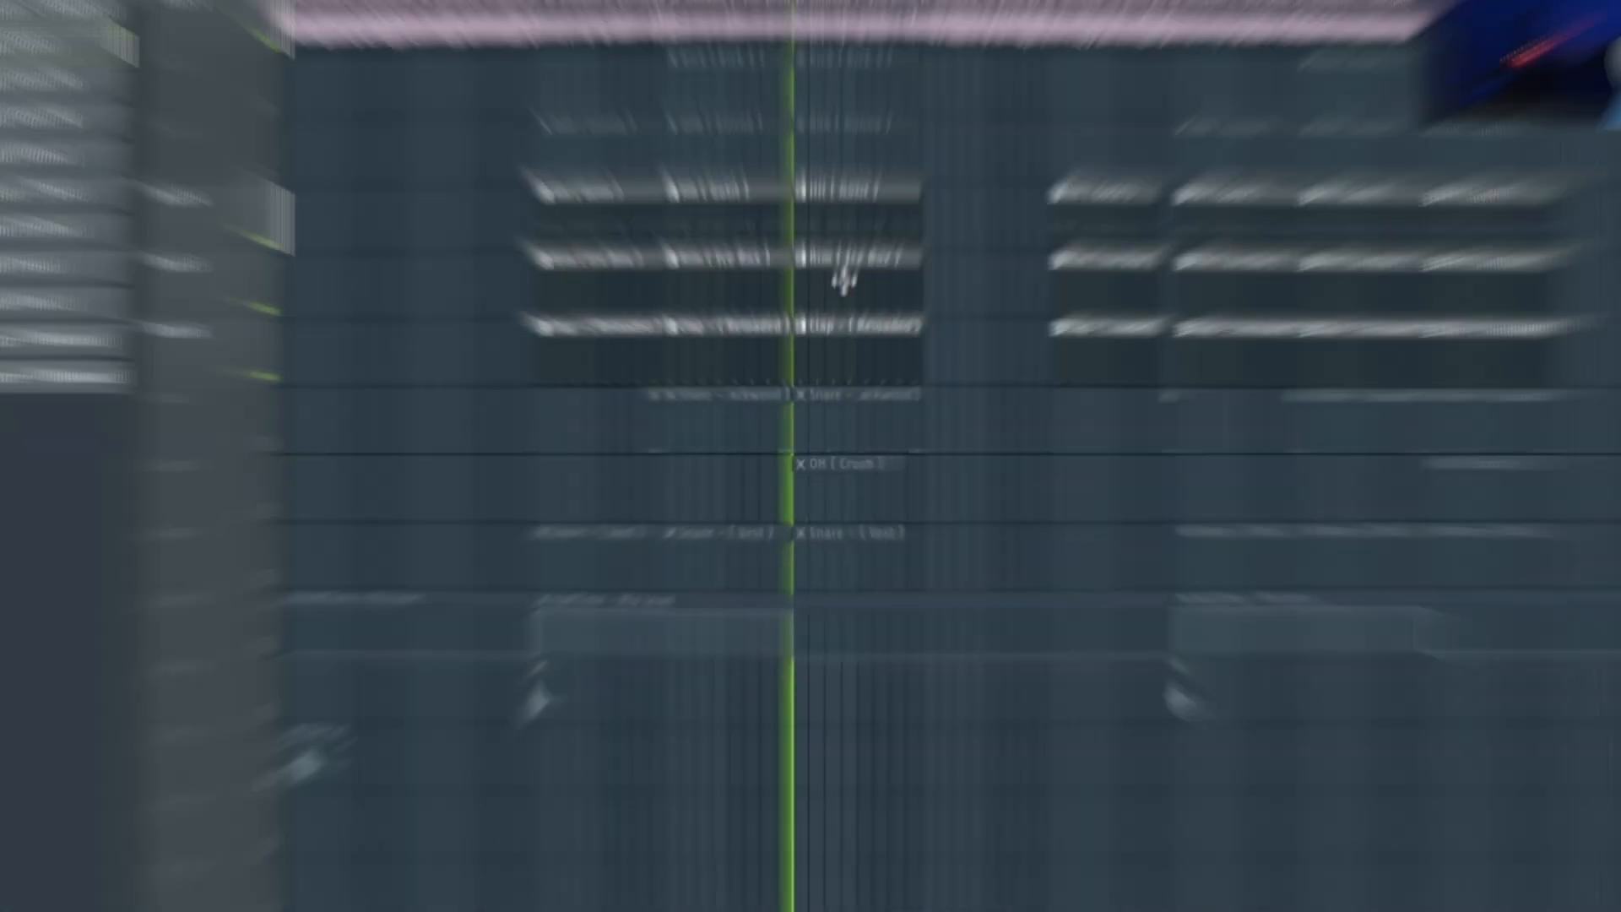
left_click(886, 54)
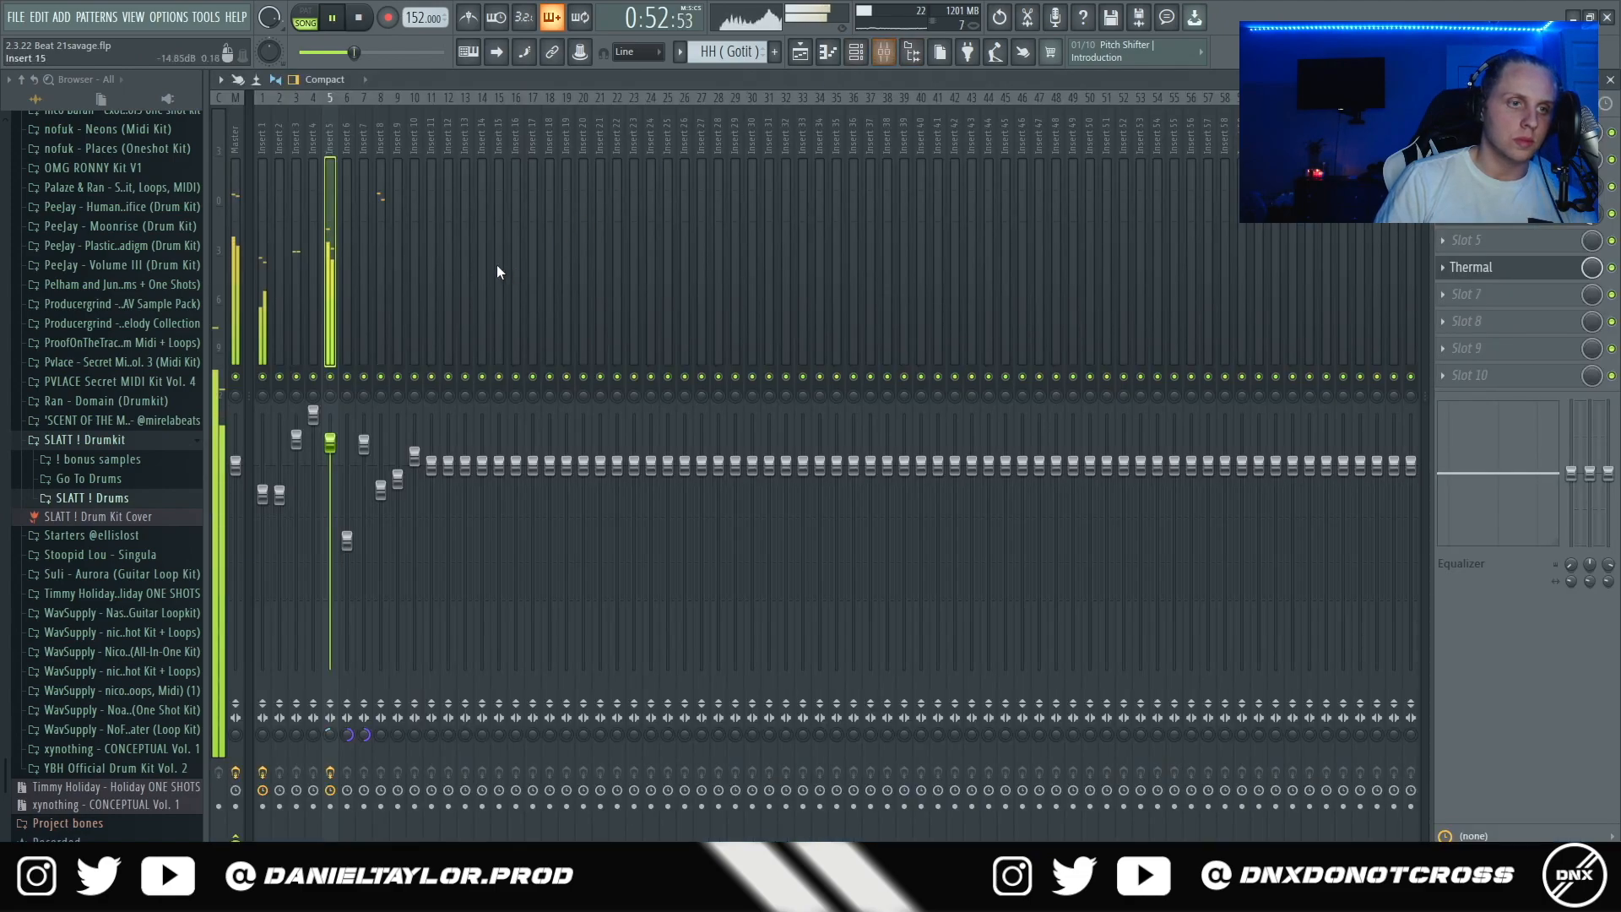
left_click(381, 145)
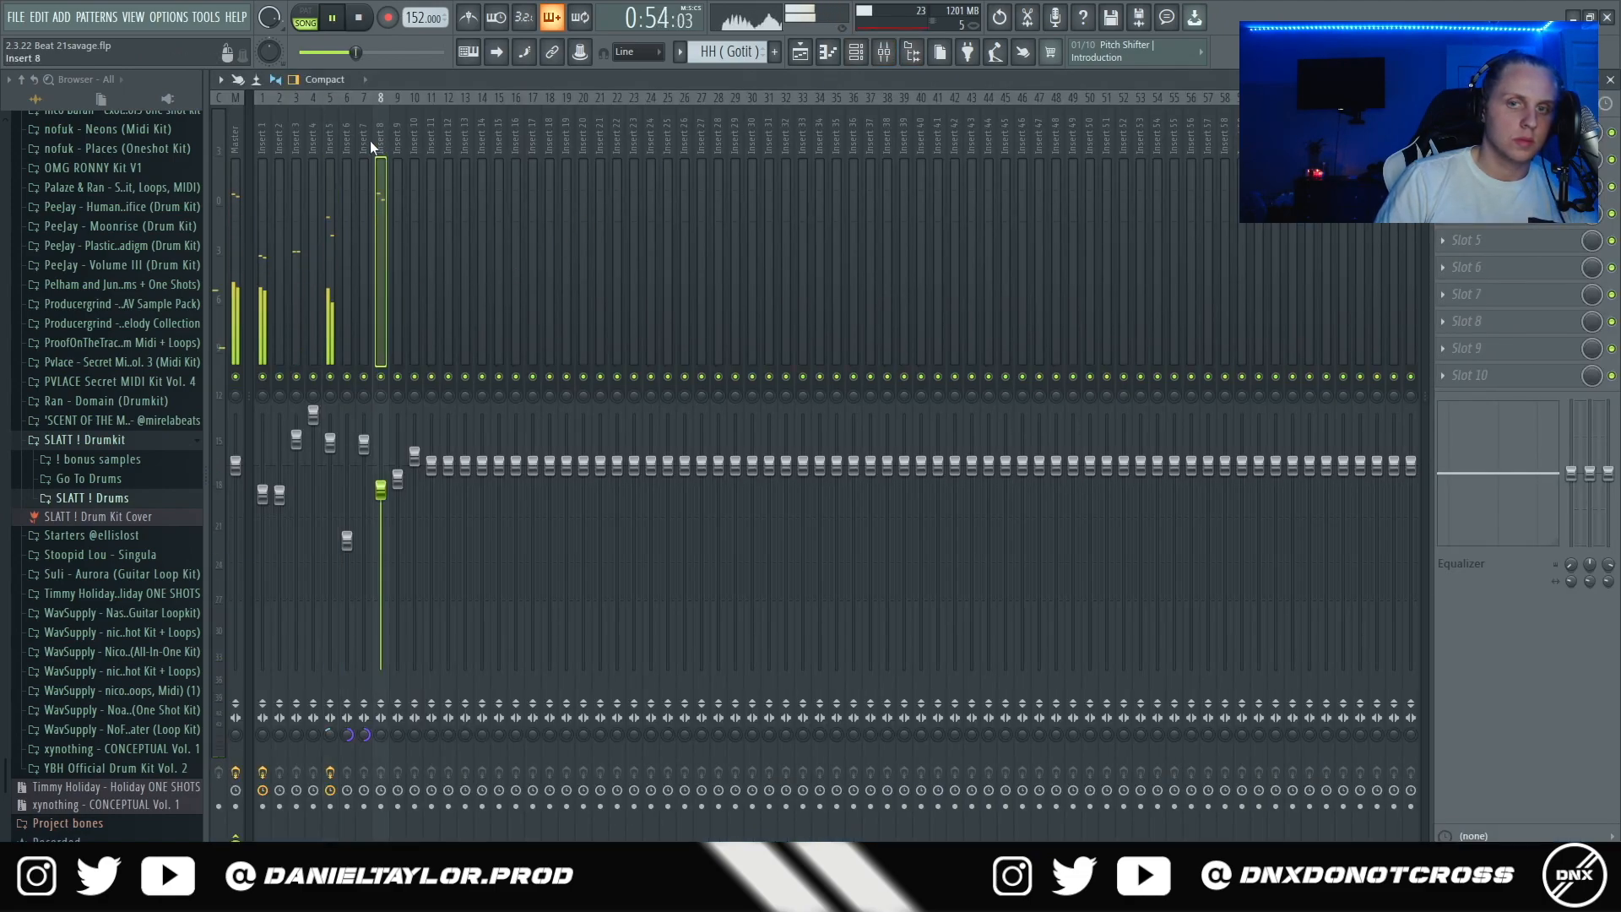
left_click(296, 135)
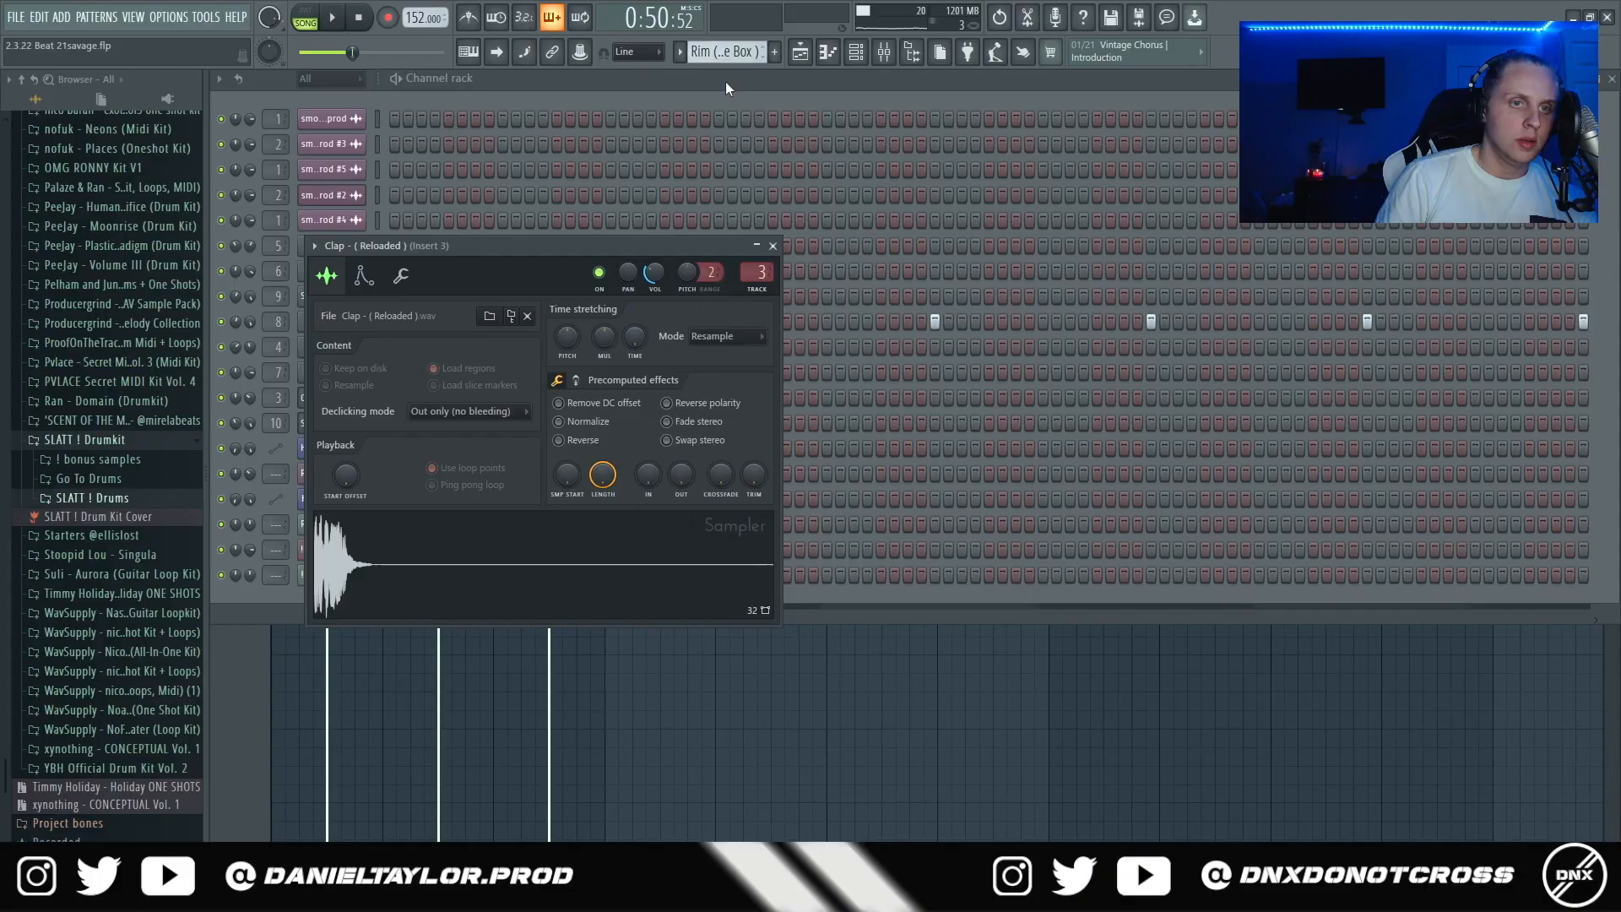
Check the audio clip settings of the smoked 152bpm B minor sample on playlist Track 1 and close them.
left_click(801, 53)
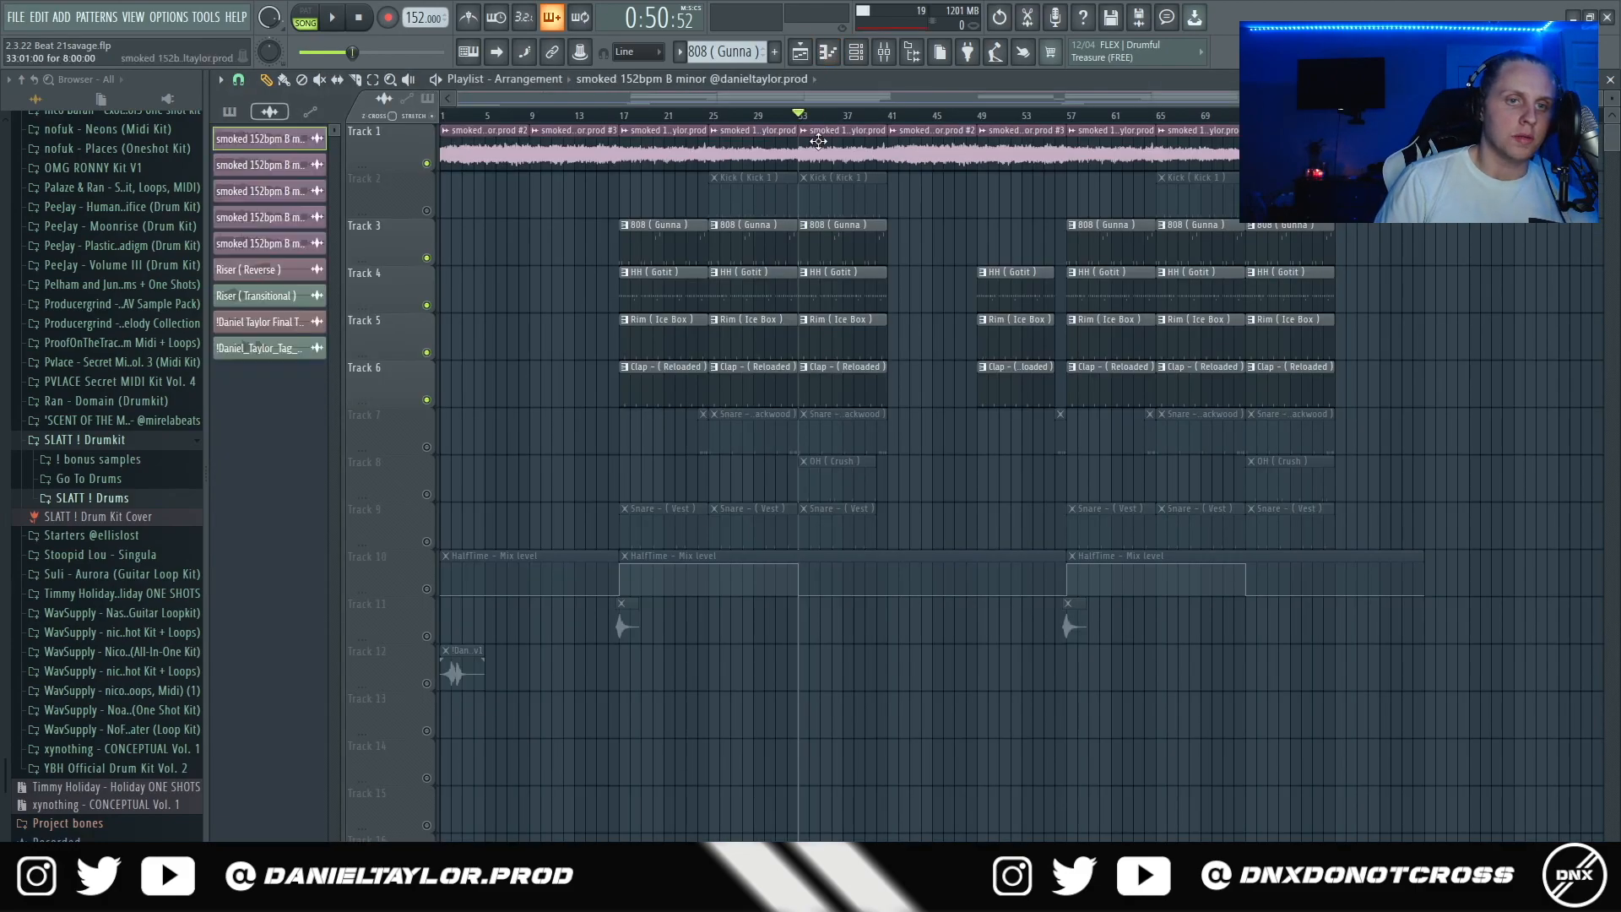
double_click(791, 149)
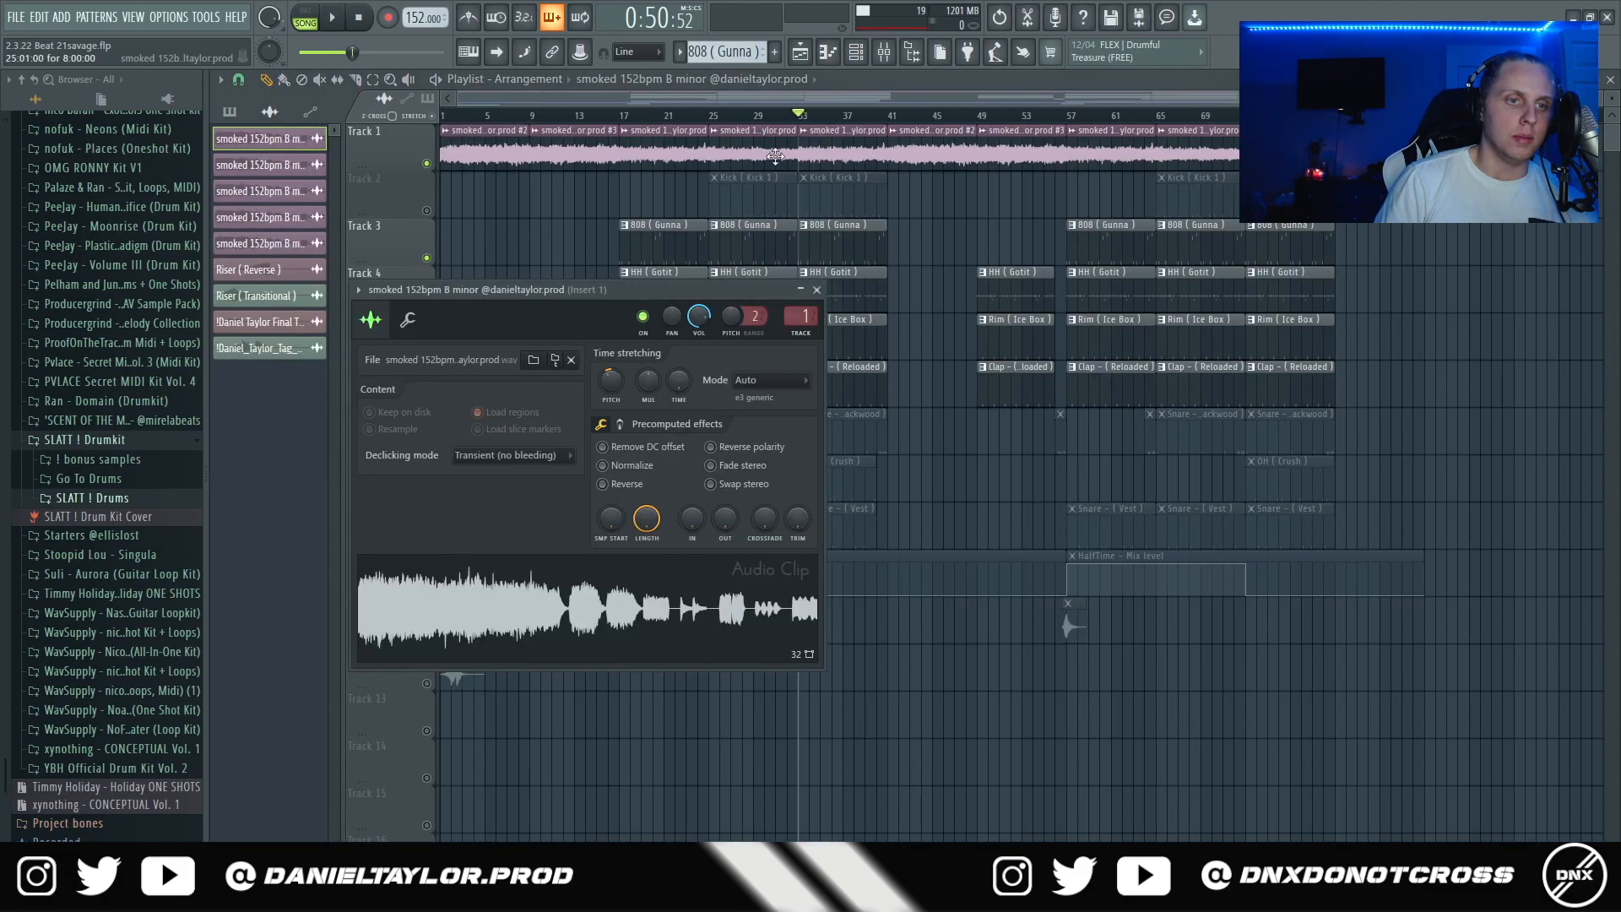
key("Escape")
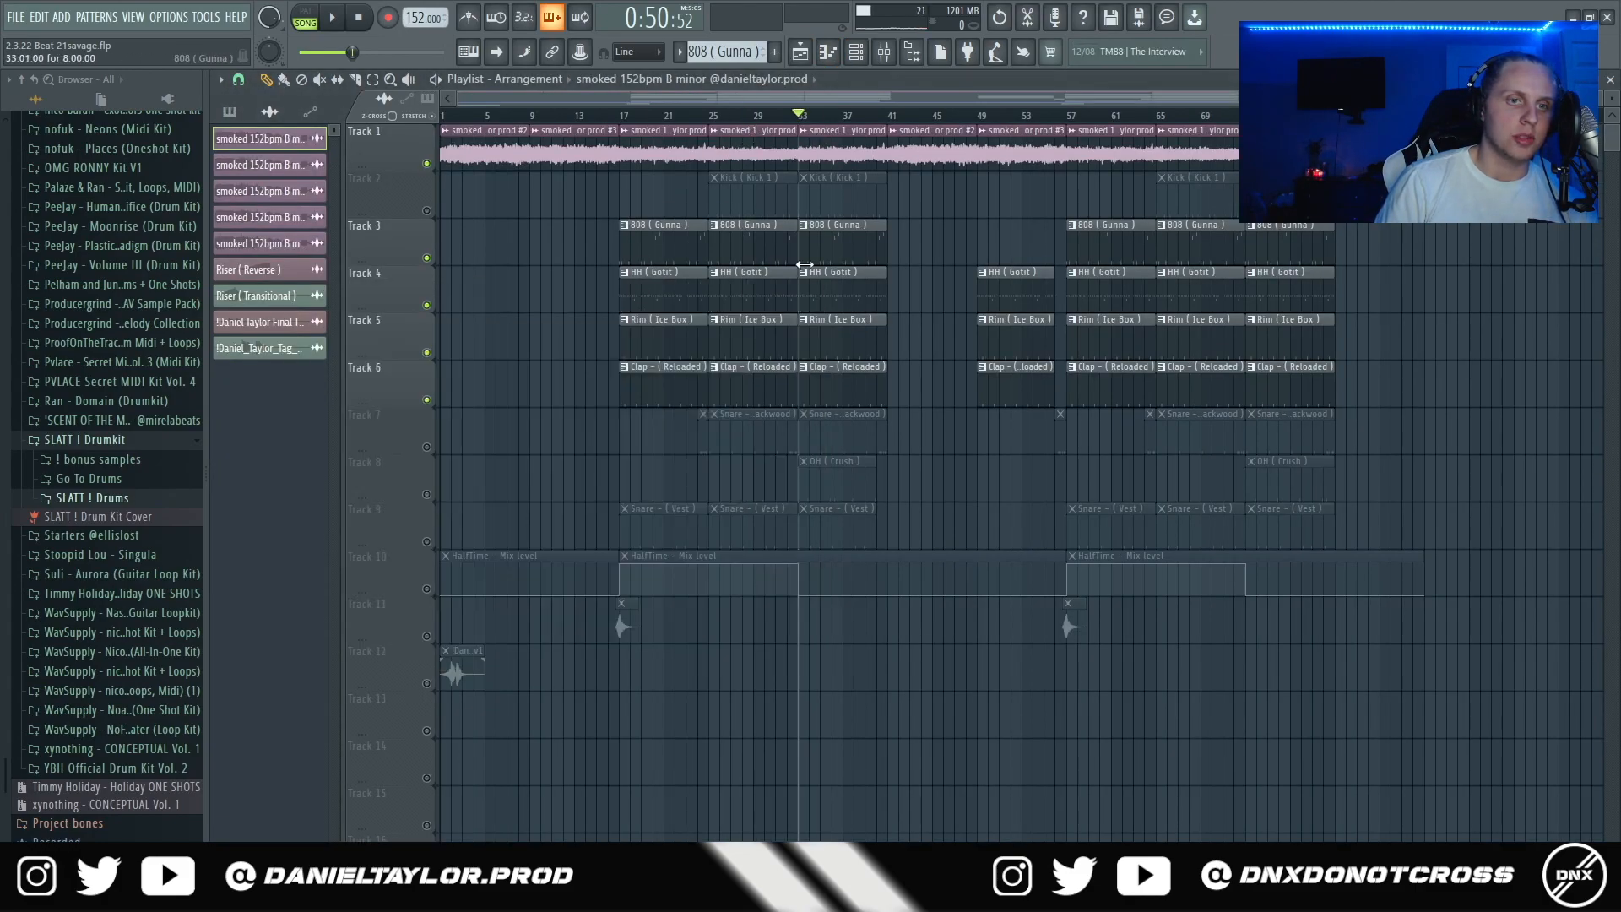
Open the 808 ( Gunna ) pattern's notes from Track 3 in the piano roll.
double_click(828, 245)
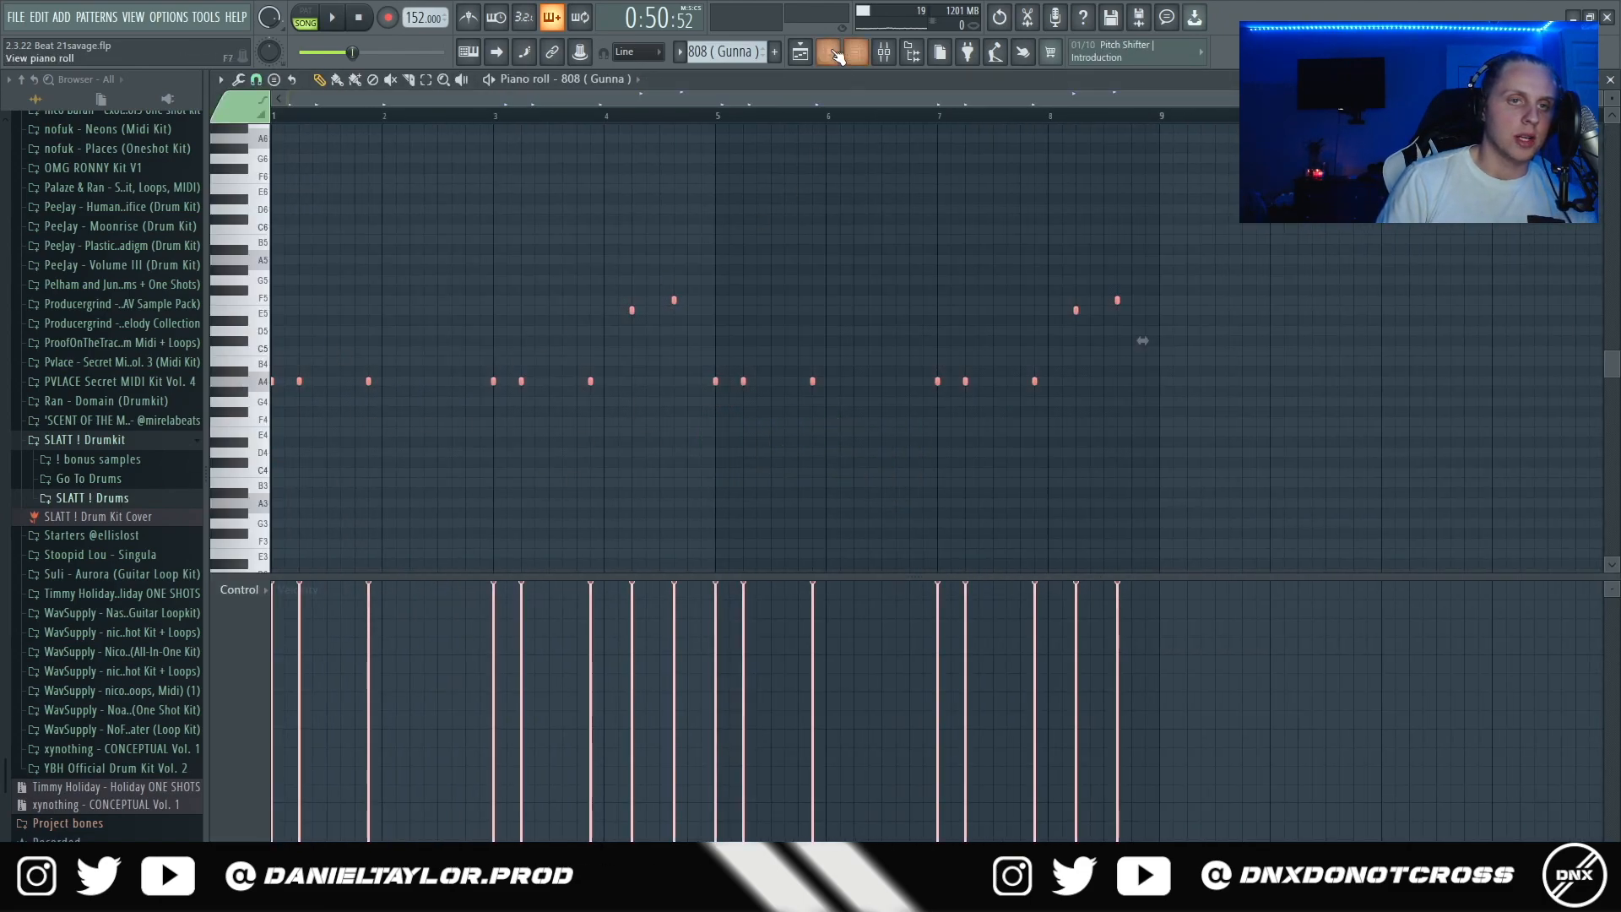
Play the sample with the 808 and kick, and review the Kick ( Kick 1 ) pattern's notes in the piano roll.
key("space")
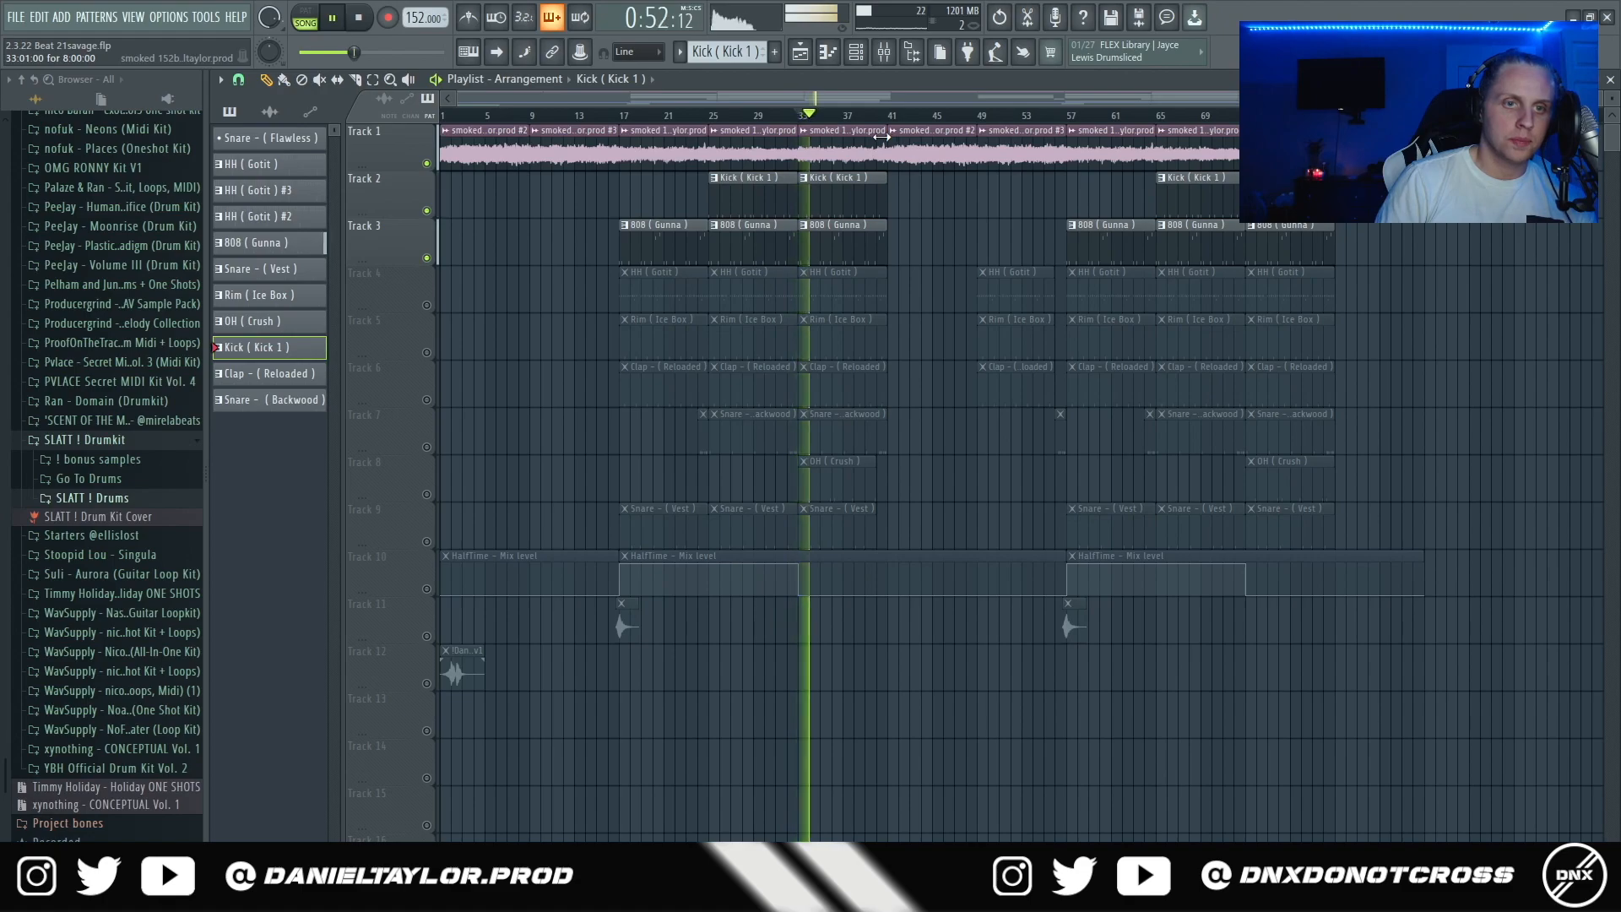
double_click(836, 200)
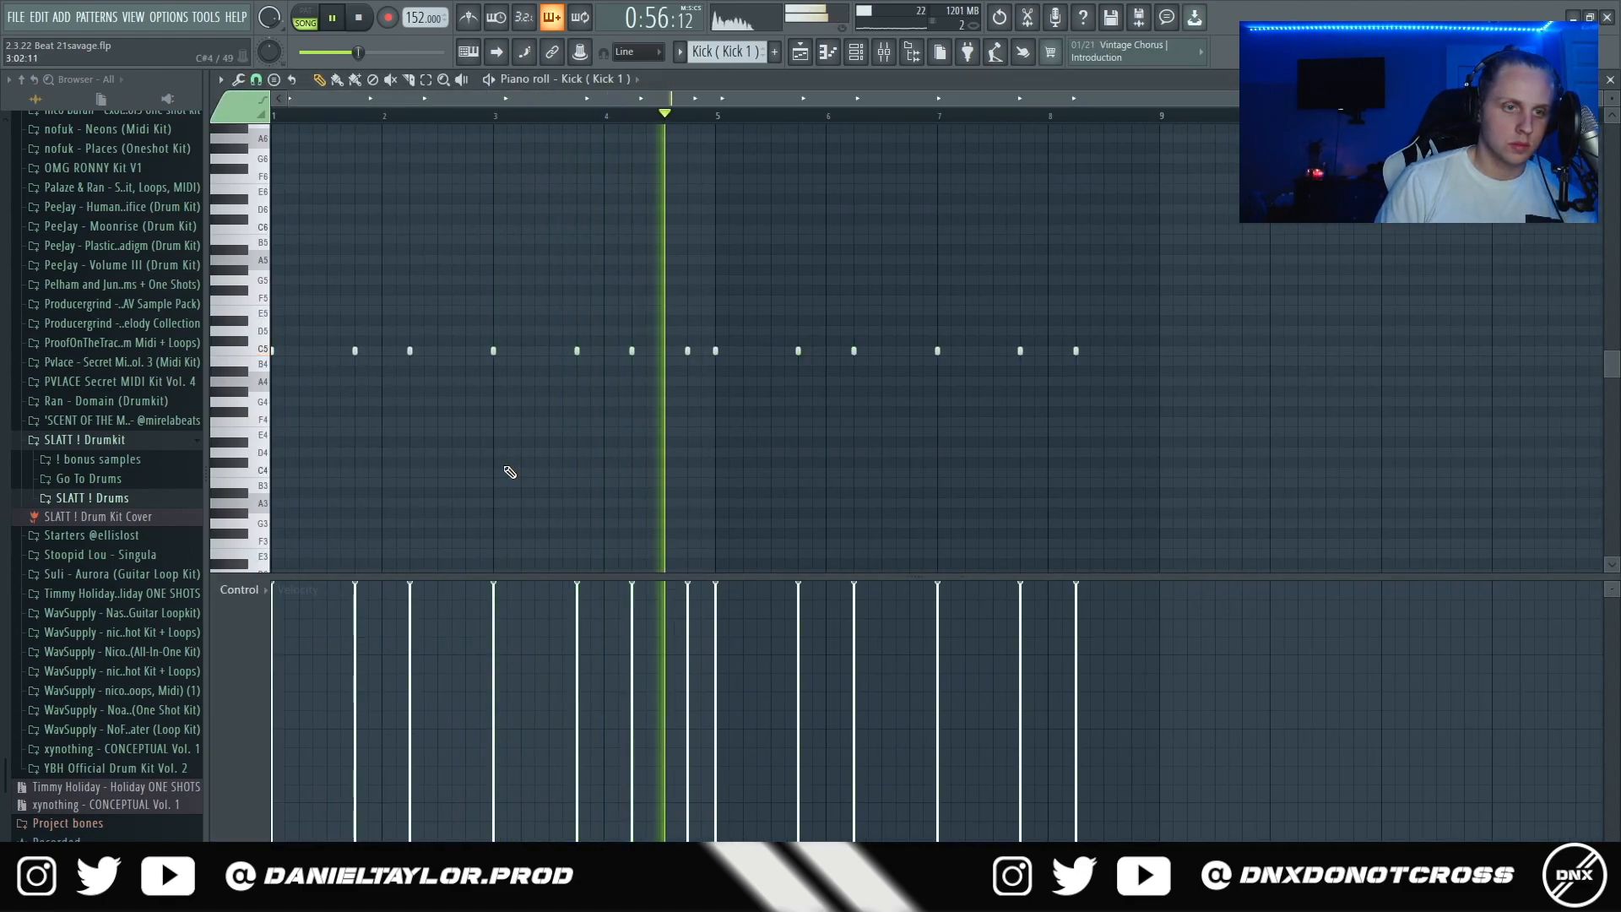
key("space")
left_click_drag(1266, 237, 279, 515)
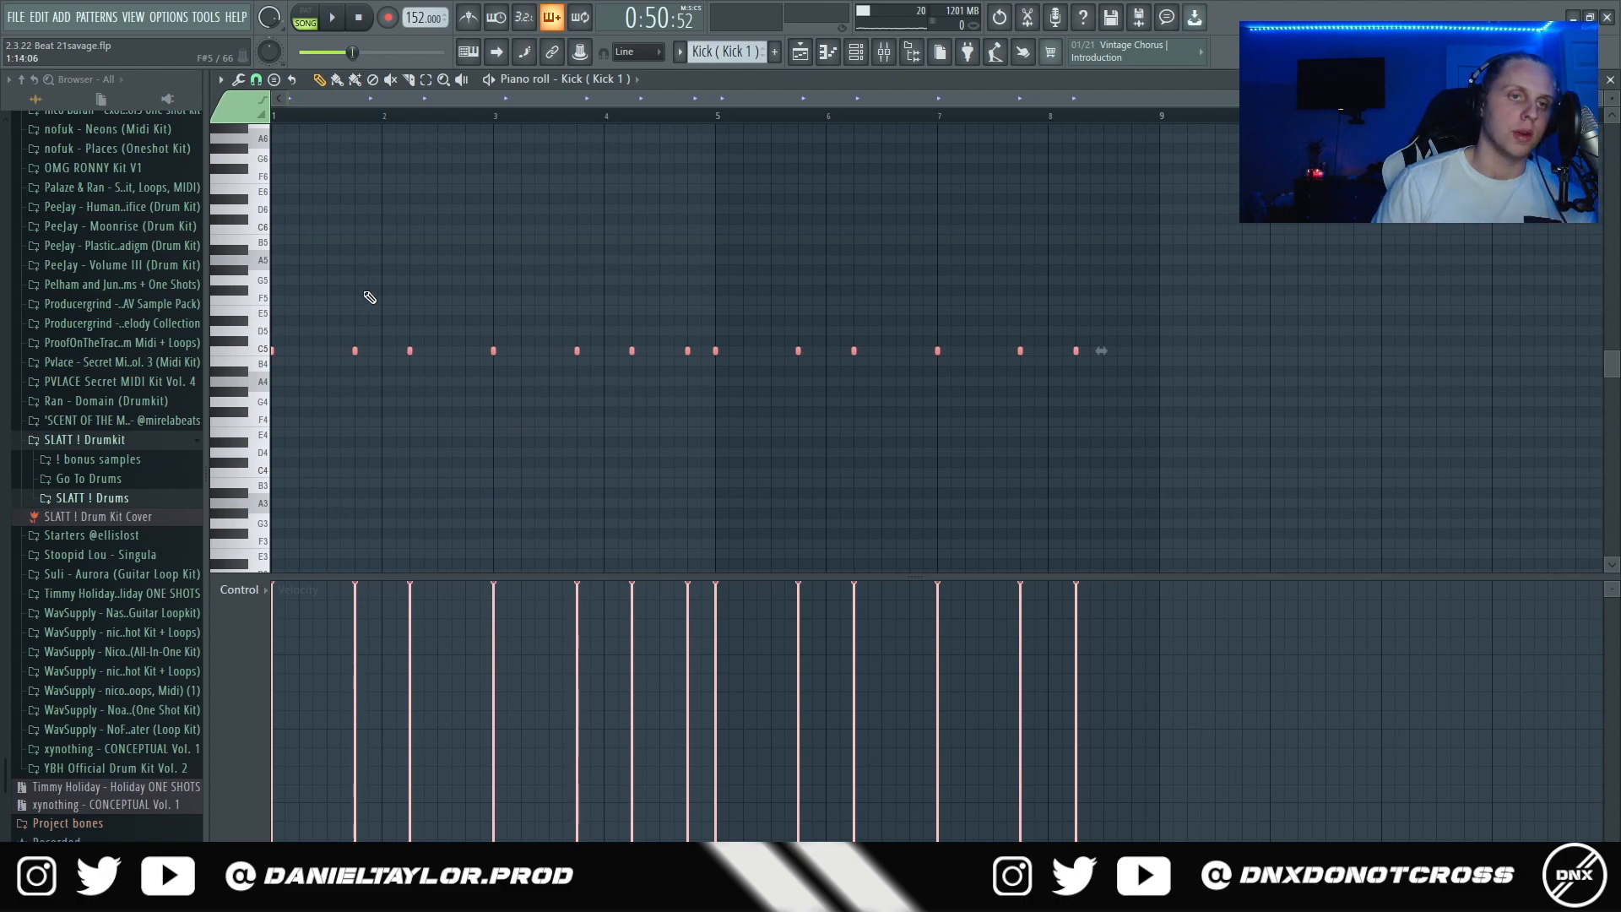
left_click(803, 52)
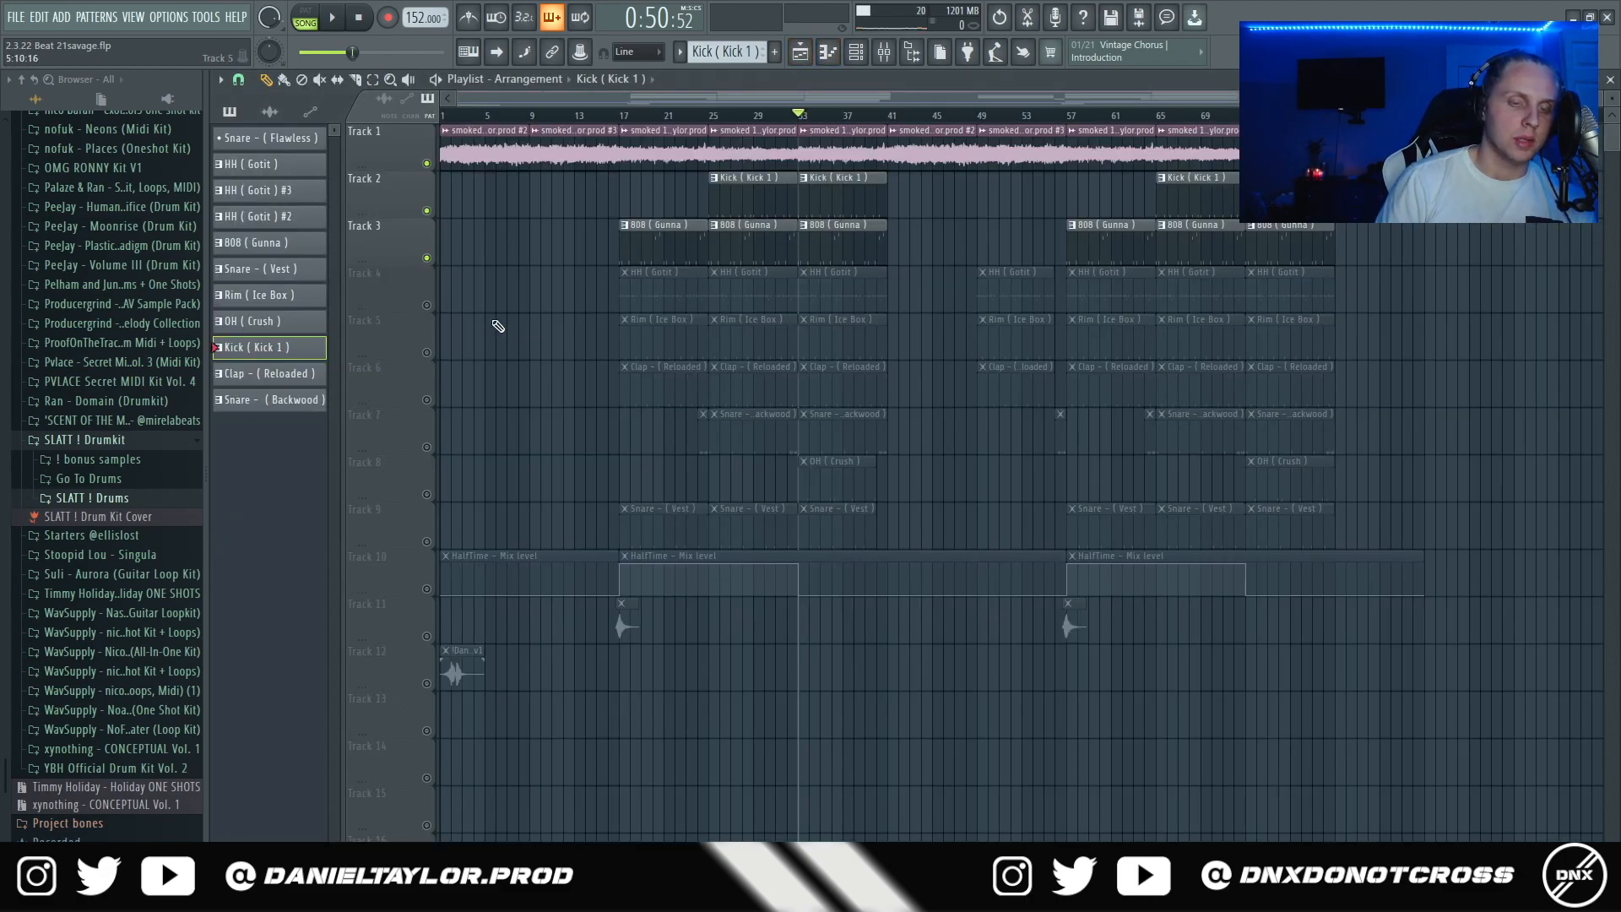
Review the Snare - ( Vest ) pattern's notes from playlist Track 9 in the piano roll and return to the playlist.
left_click(814, 511)
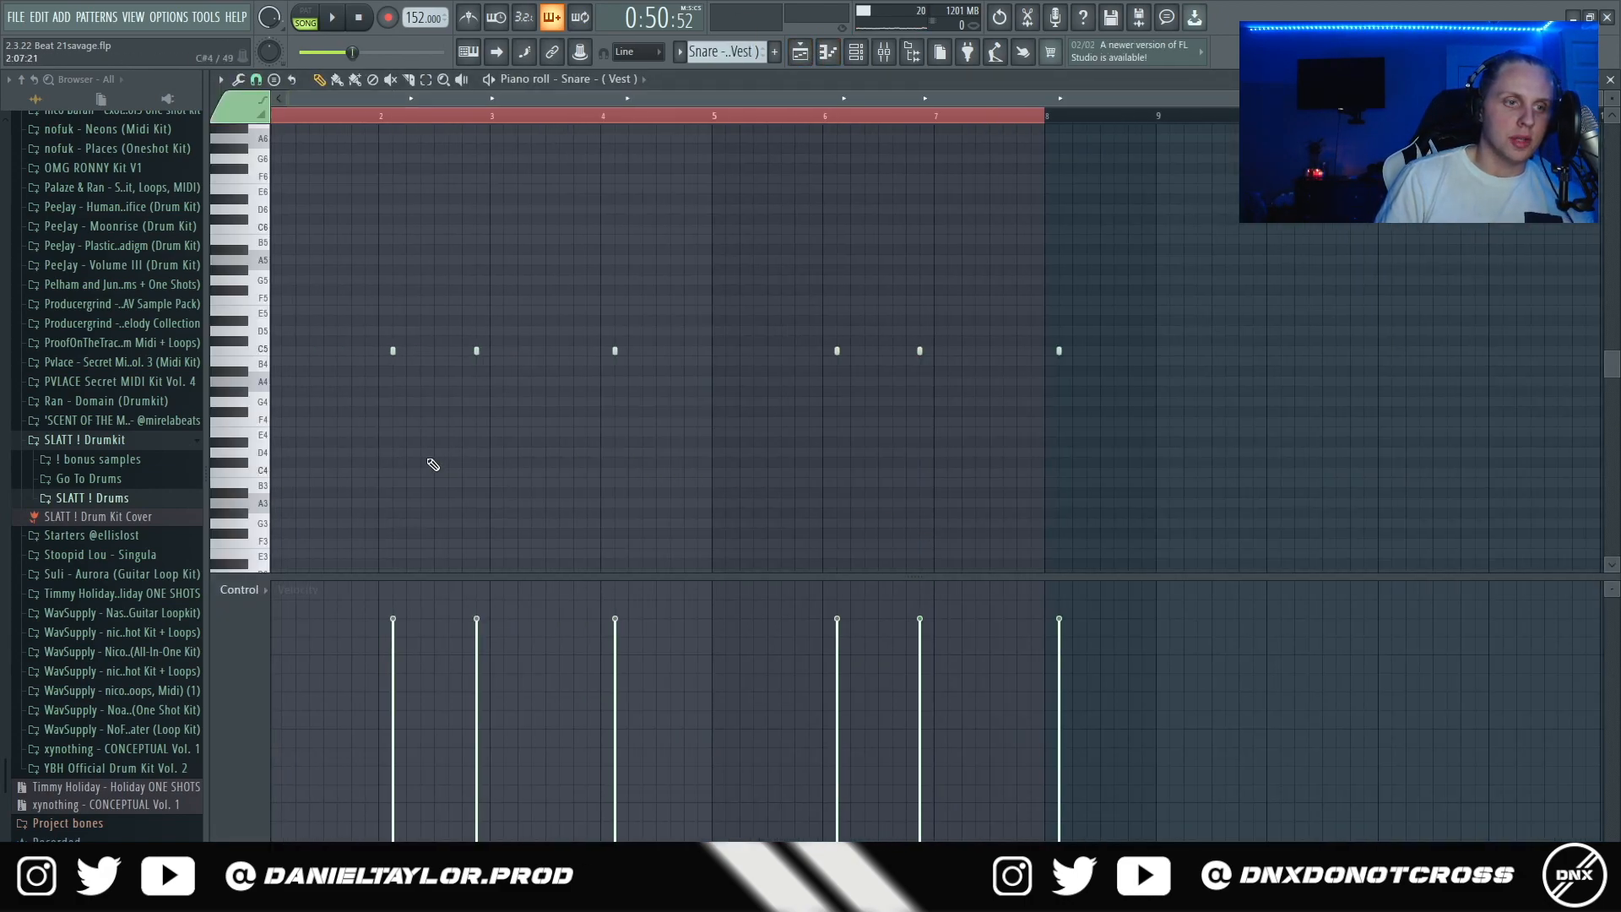
left_click_drag(351, 355, 1431, 476)
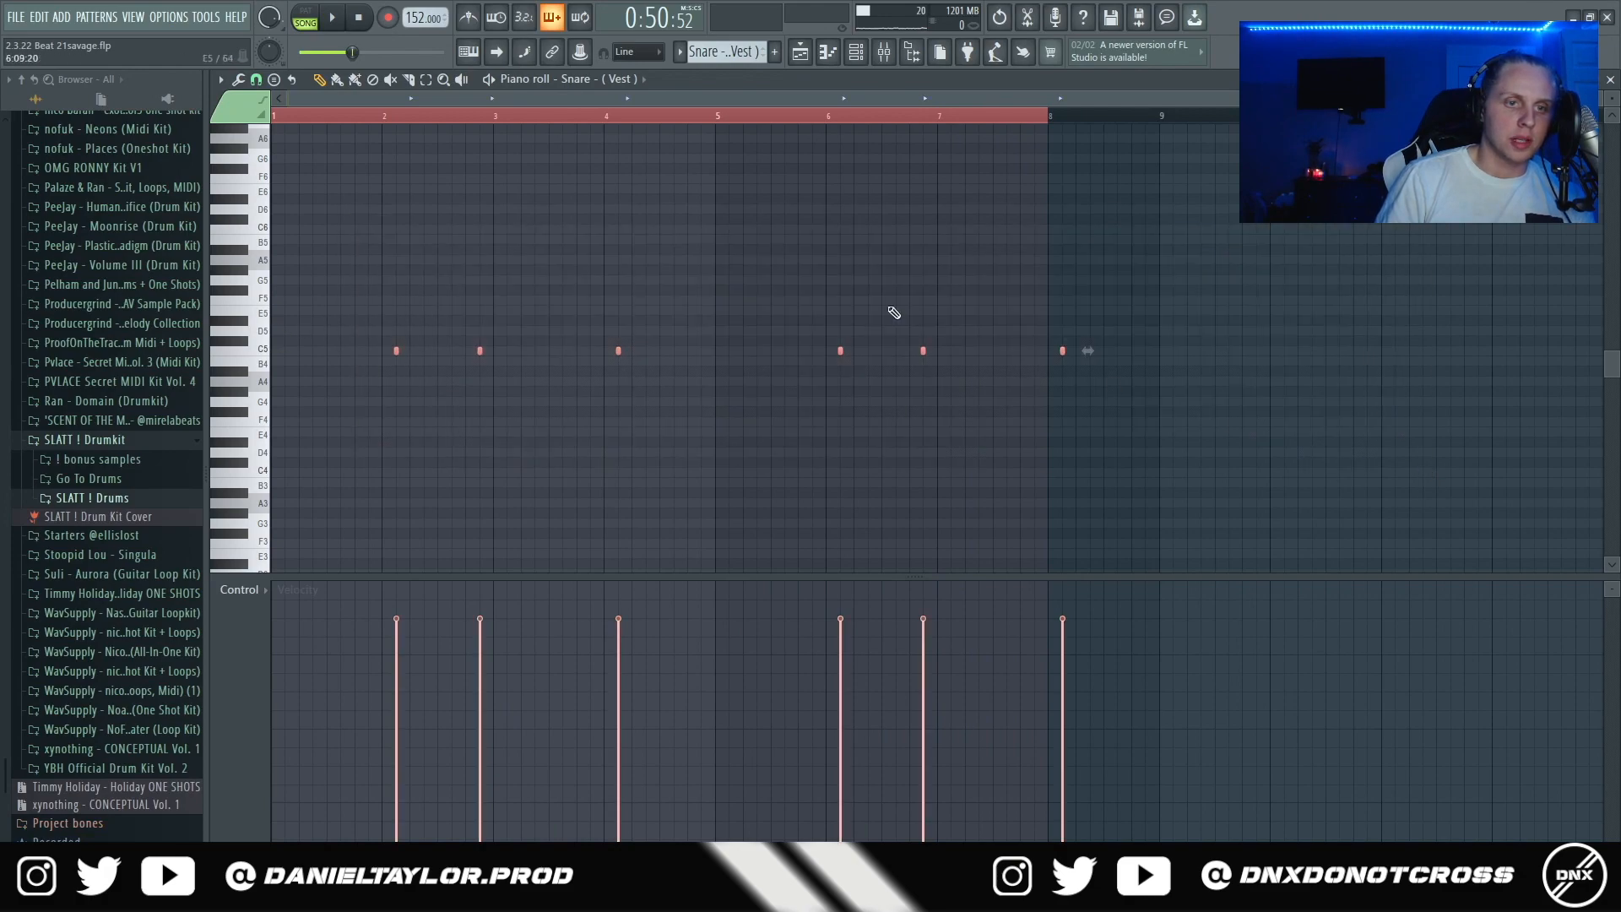
left_click(800, 53)
Review the Snare - ( Backwood ) pattern's notes from playlist Track 7 in the piano roll and return to the playlist.
left_click(814, 426)
left_click_drag(1040, 313, 1193, 405)
scroll(1056, 504, "up", 3)
left_click(801, 52)
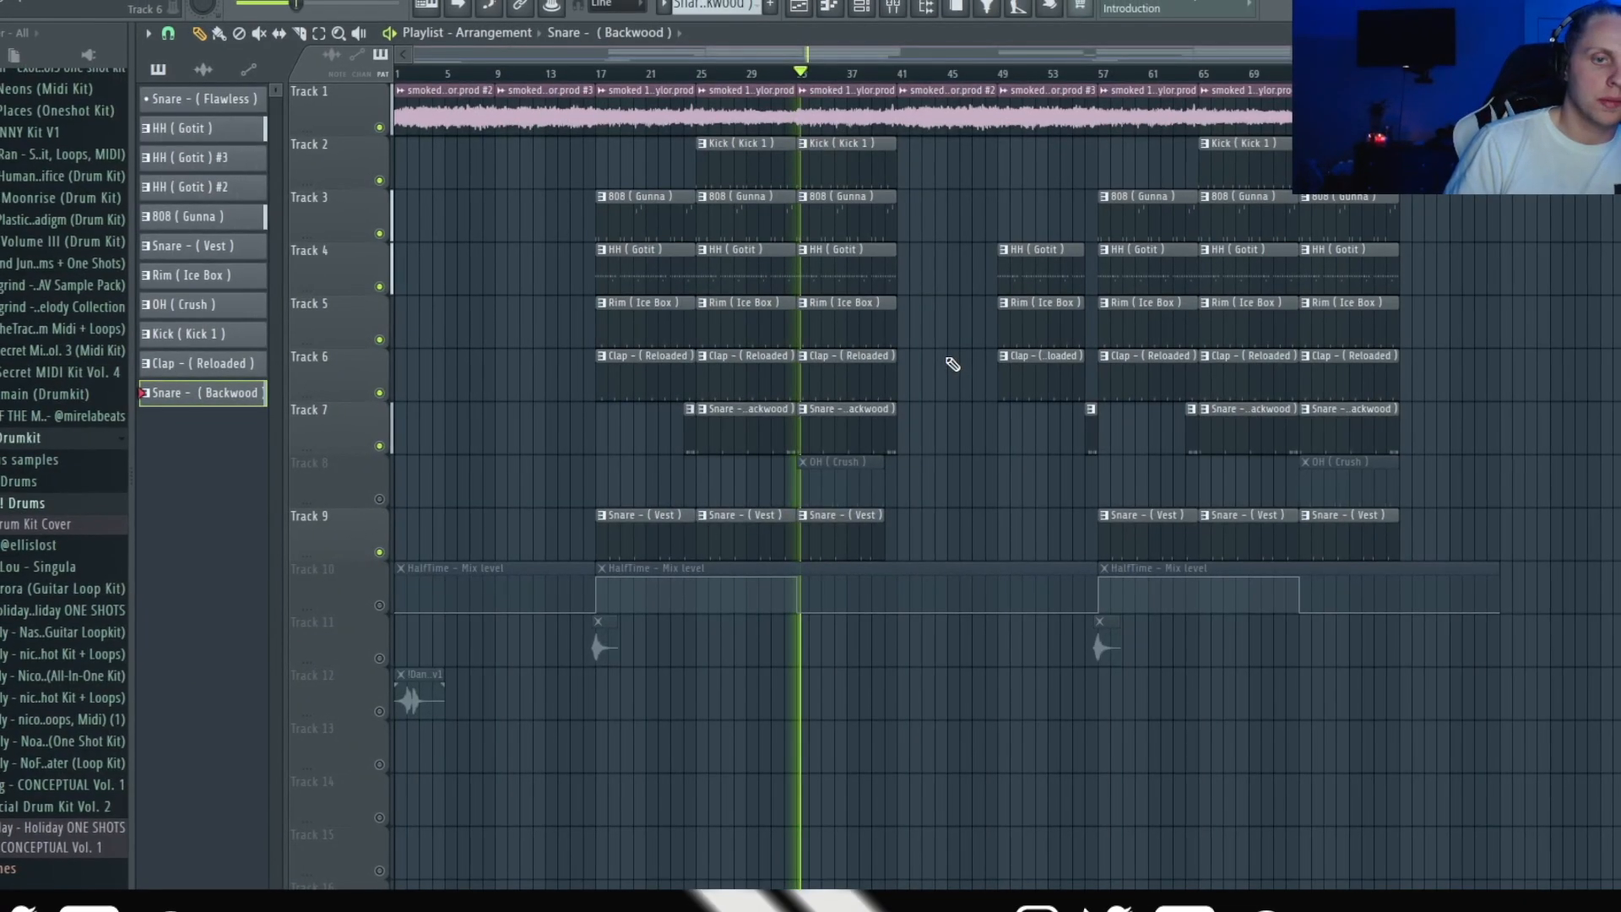
Follow the Backwood and Vest snare patterns in the piano roll while playing them with the other drum layers.
double_click(847, 434)
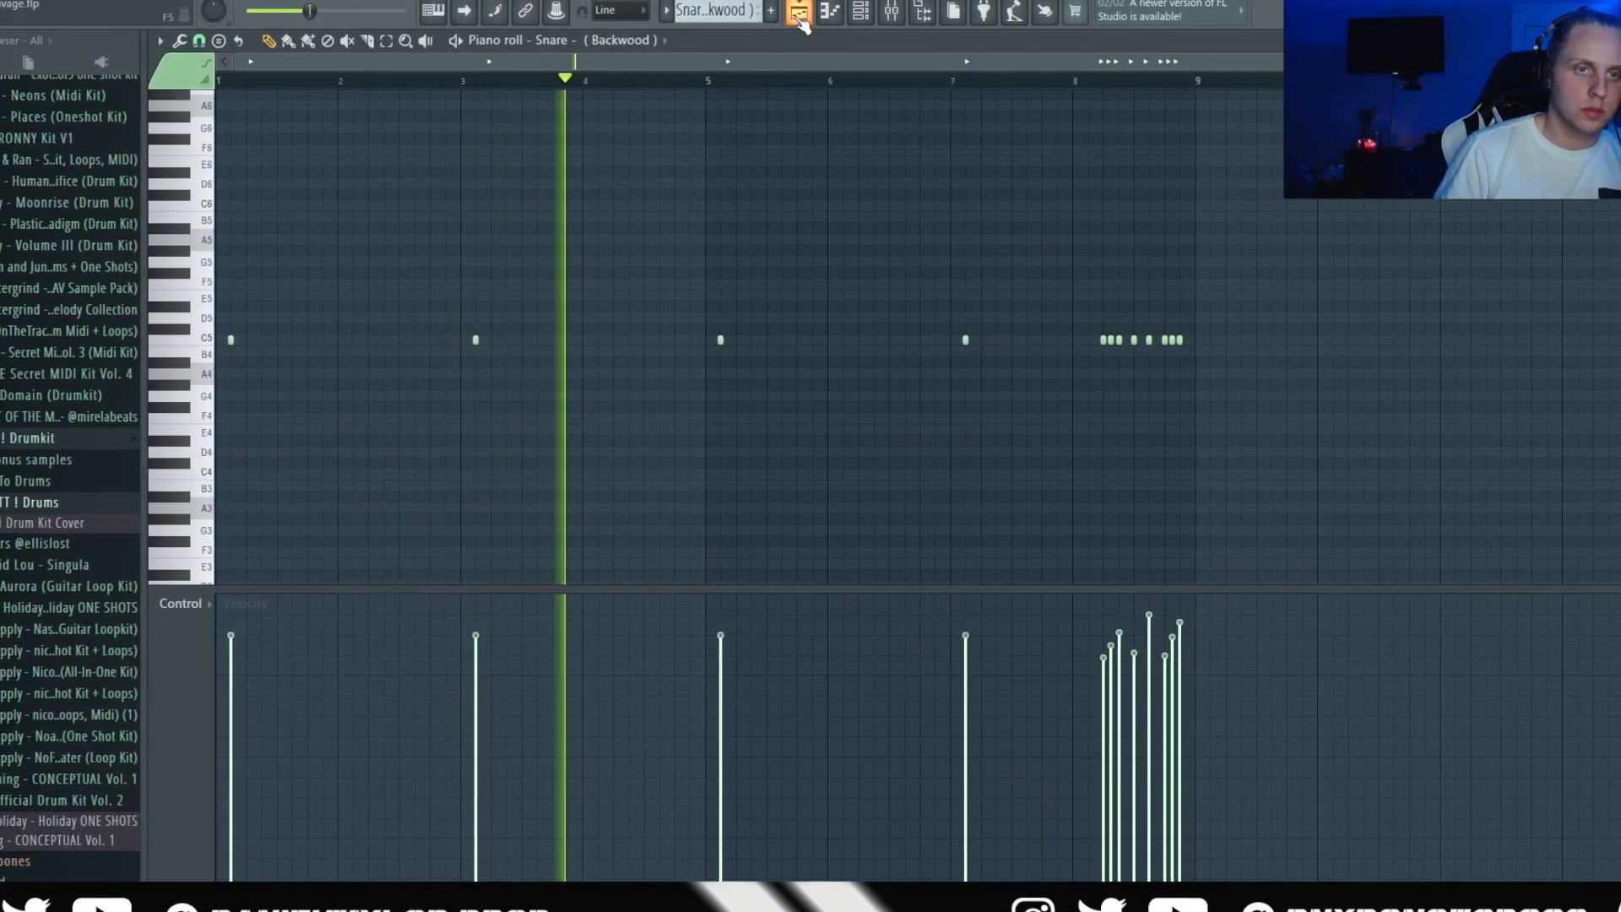
left_click(800, 21)
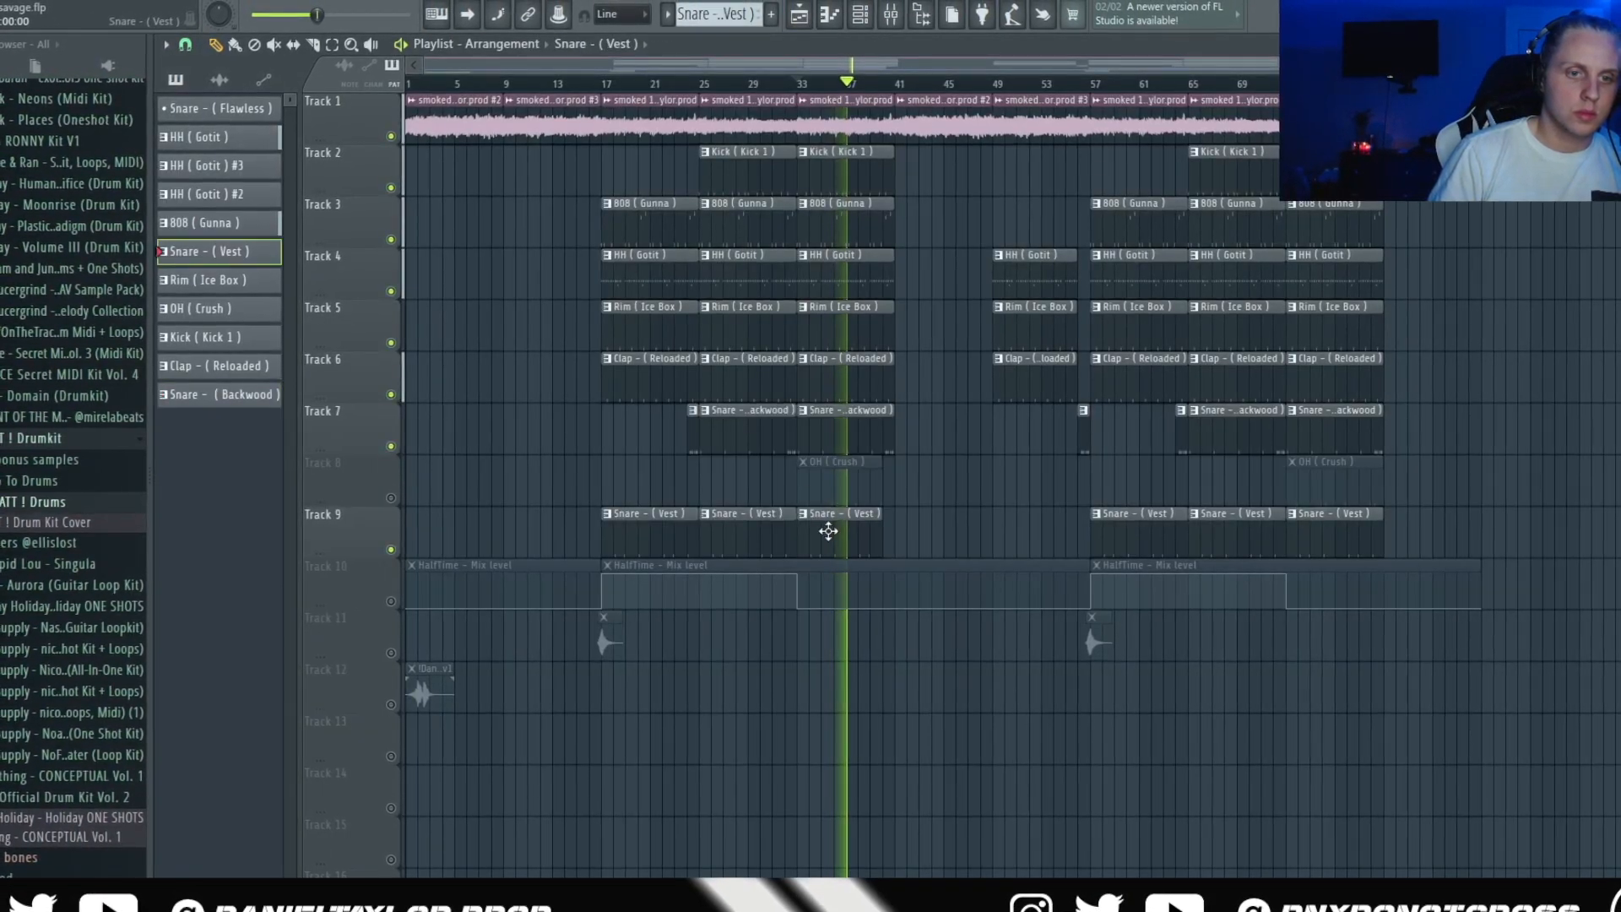
double_click(825, 534)
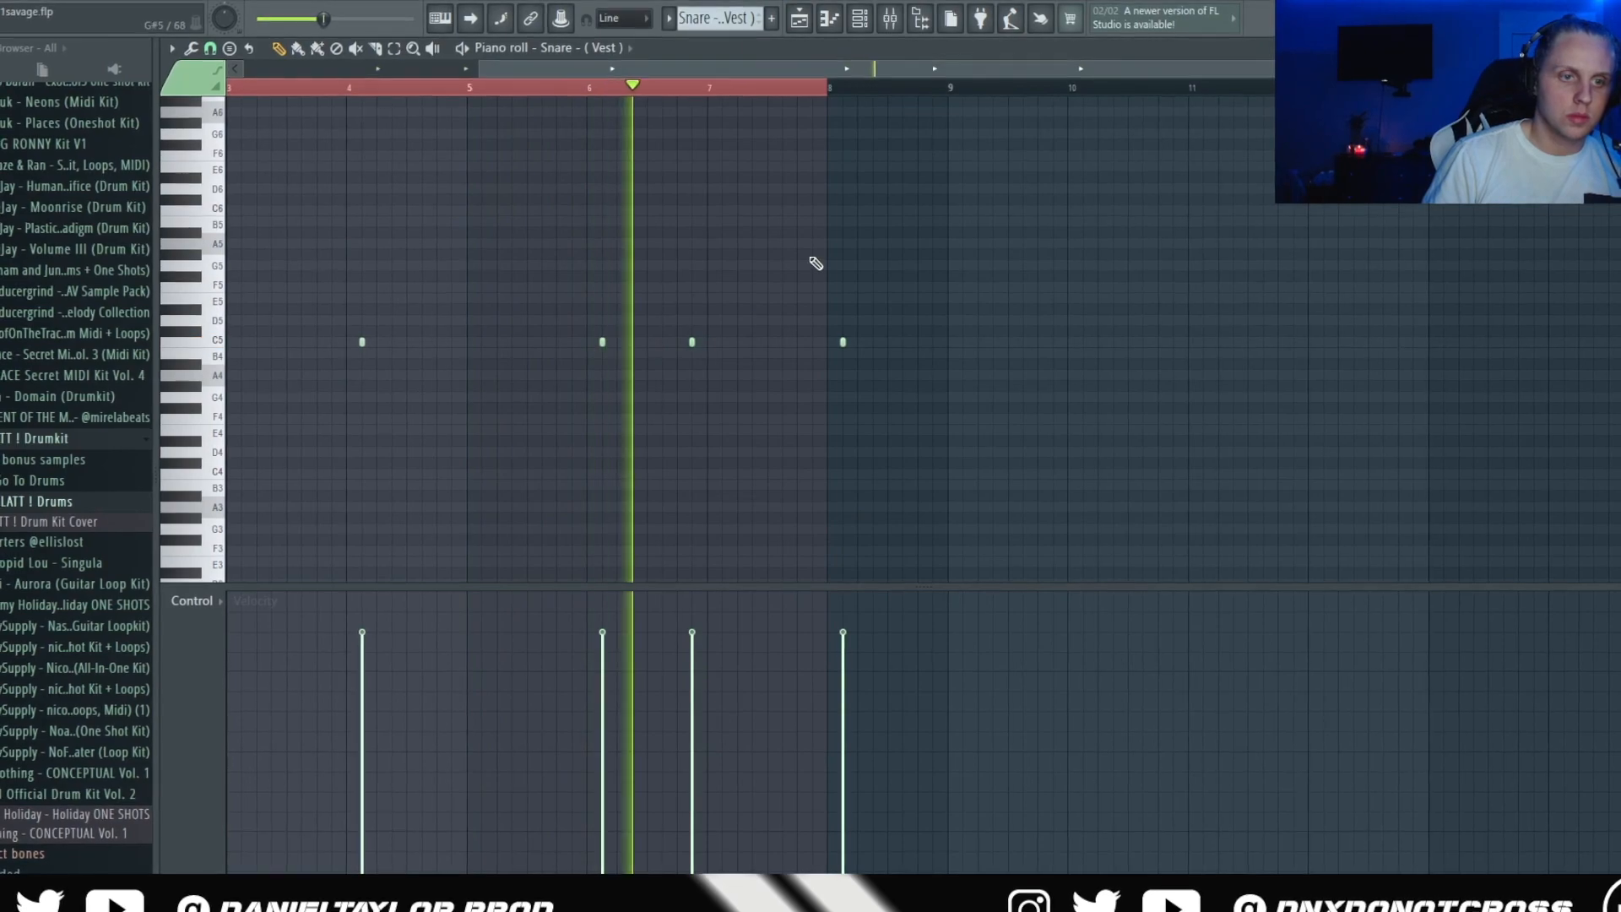
key("F5")
double_click(835, 422)
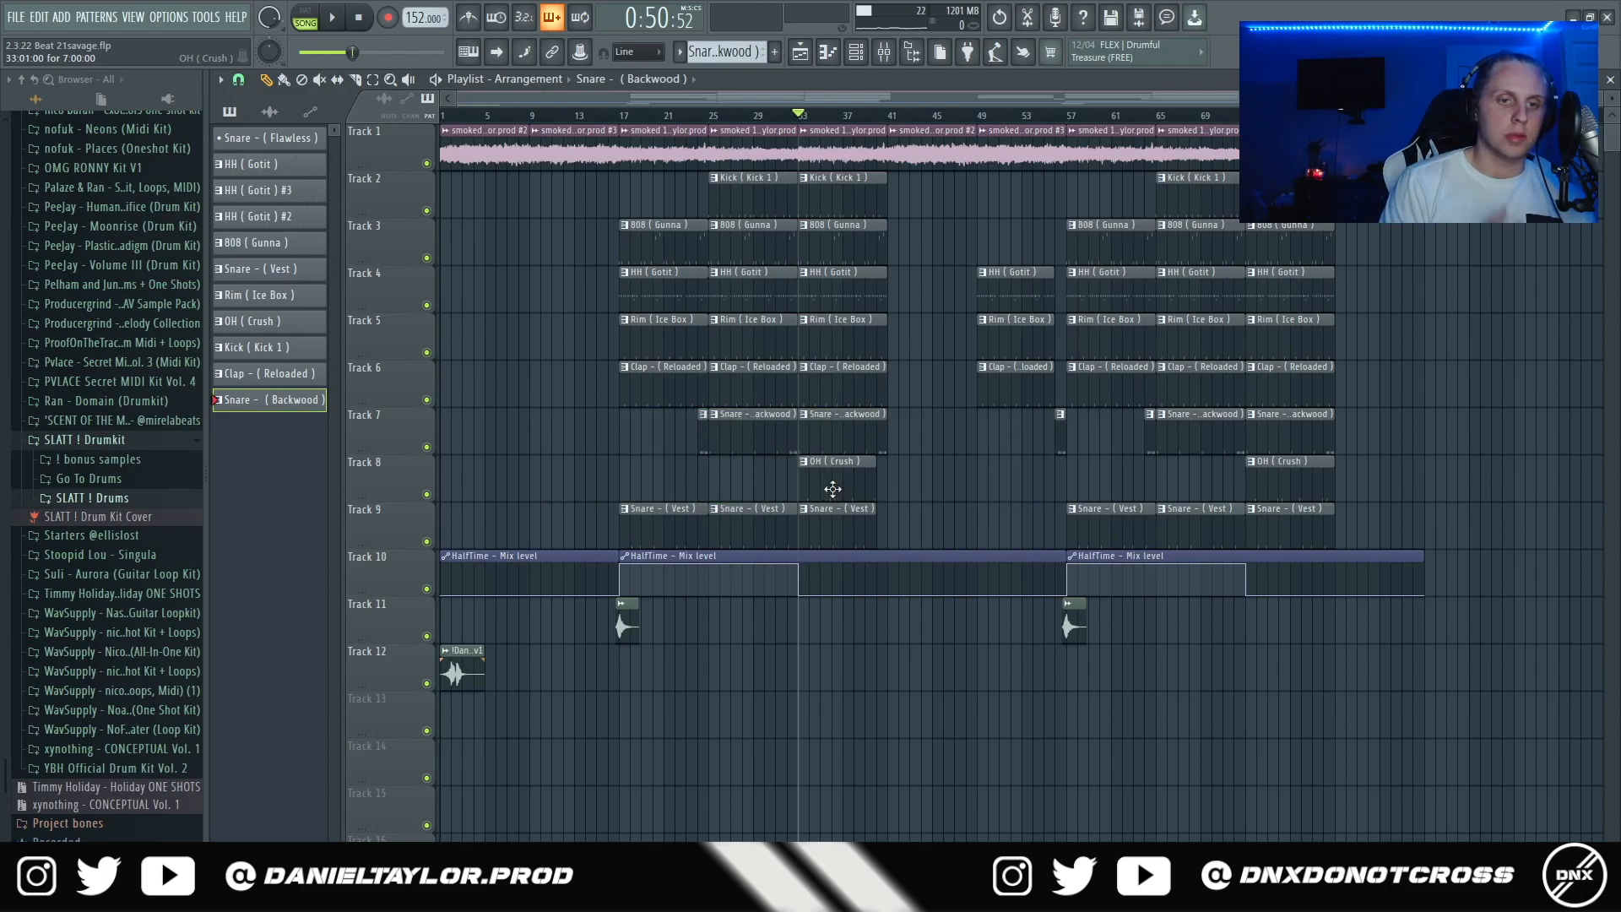
Review the OH ( Crush ) pattern's notes from Track 8 and audition the audio clip on Track 11 near bar 17.
double_click(833, 489)
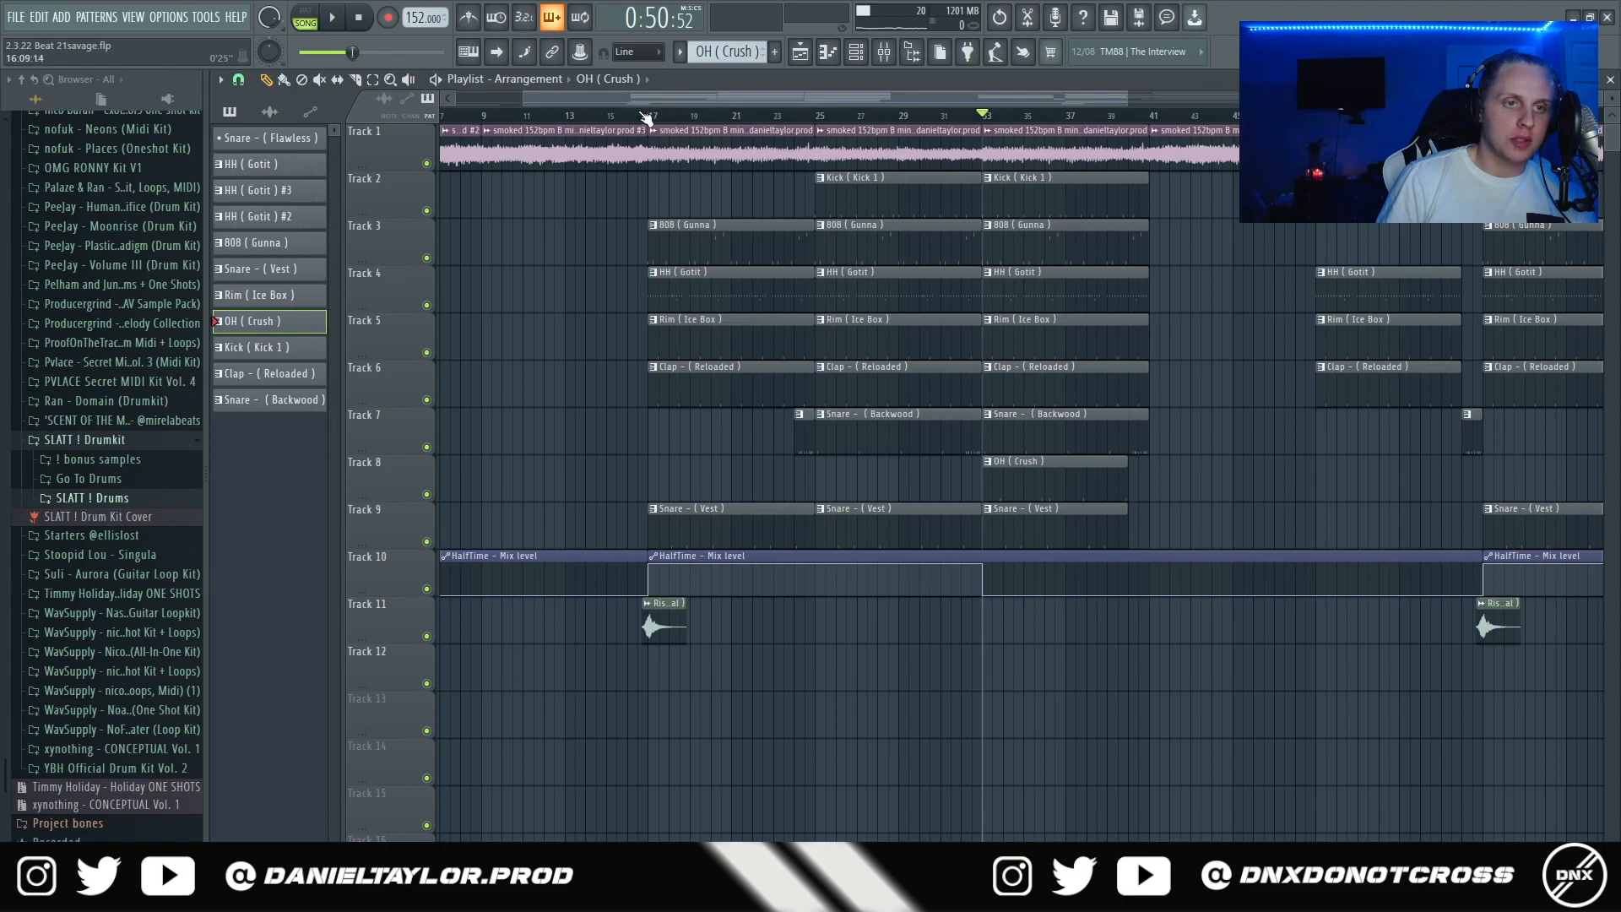
right_click(426, 636)
scroll(621, 707, "up", 5)
left_click_drag(777, 117, 763, 119)
key("space")
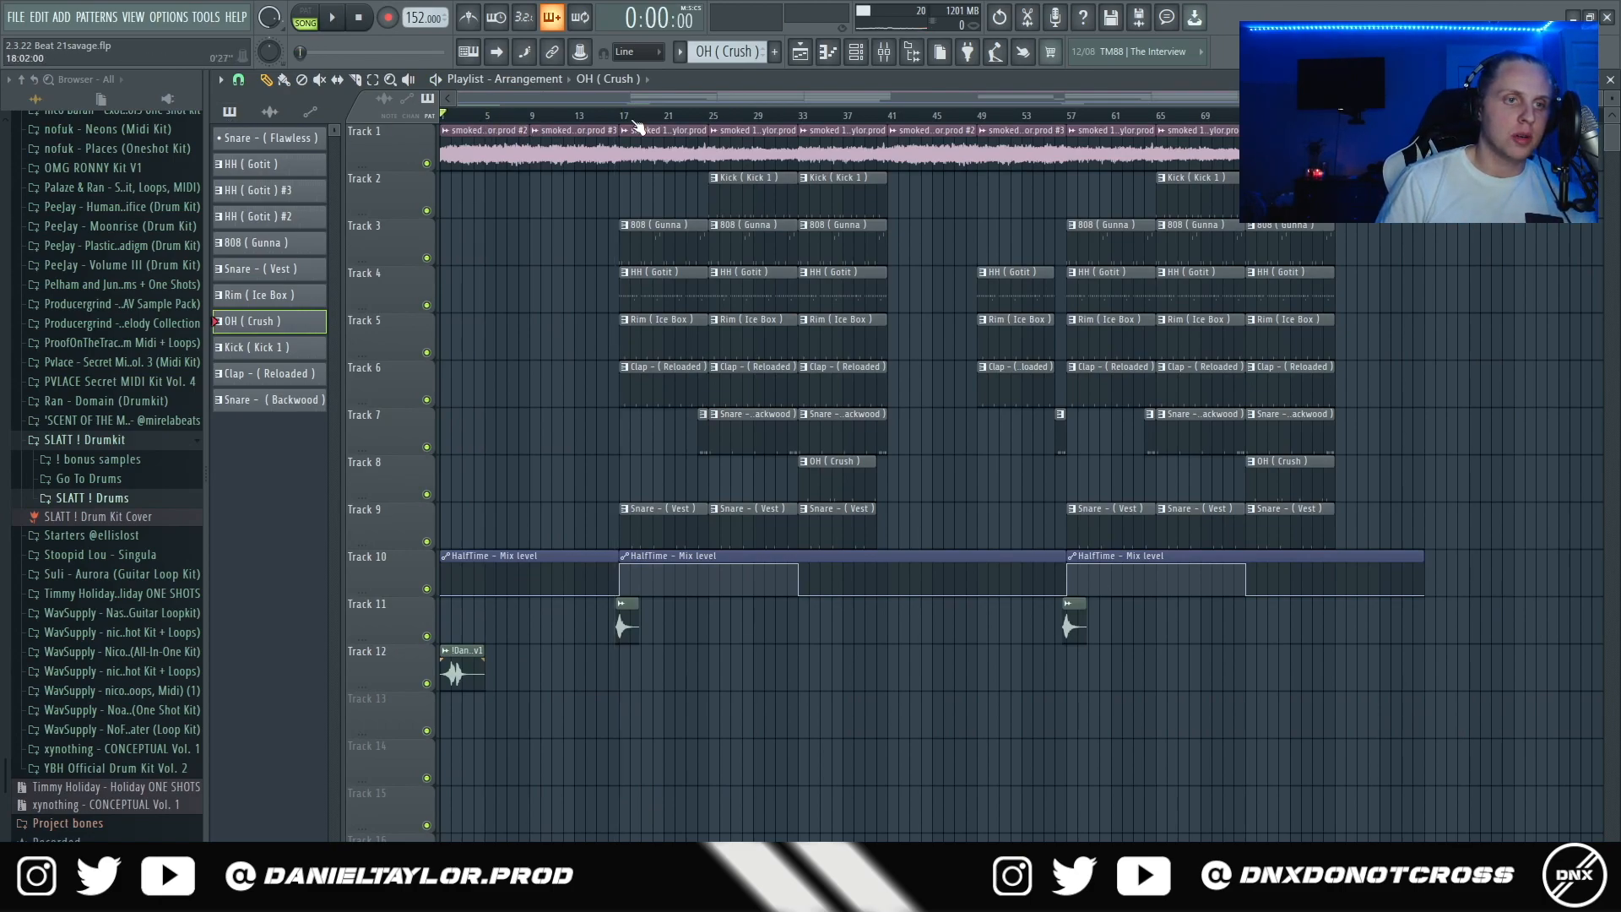
Mark the intro section from bar 1 to bar 17 on the playlist timeline and clear the selection.
left_click_drag(622, 119, 161, 148)
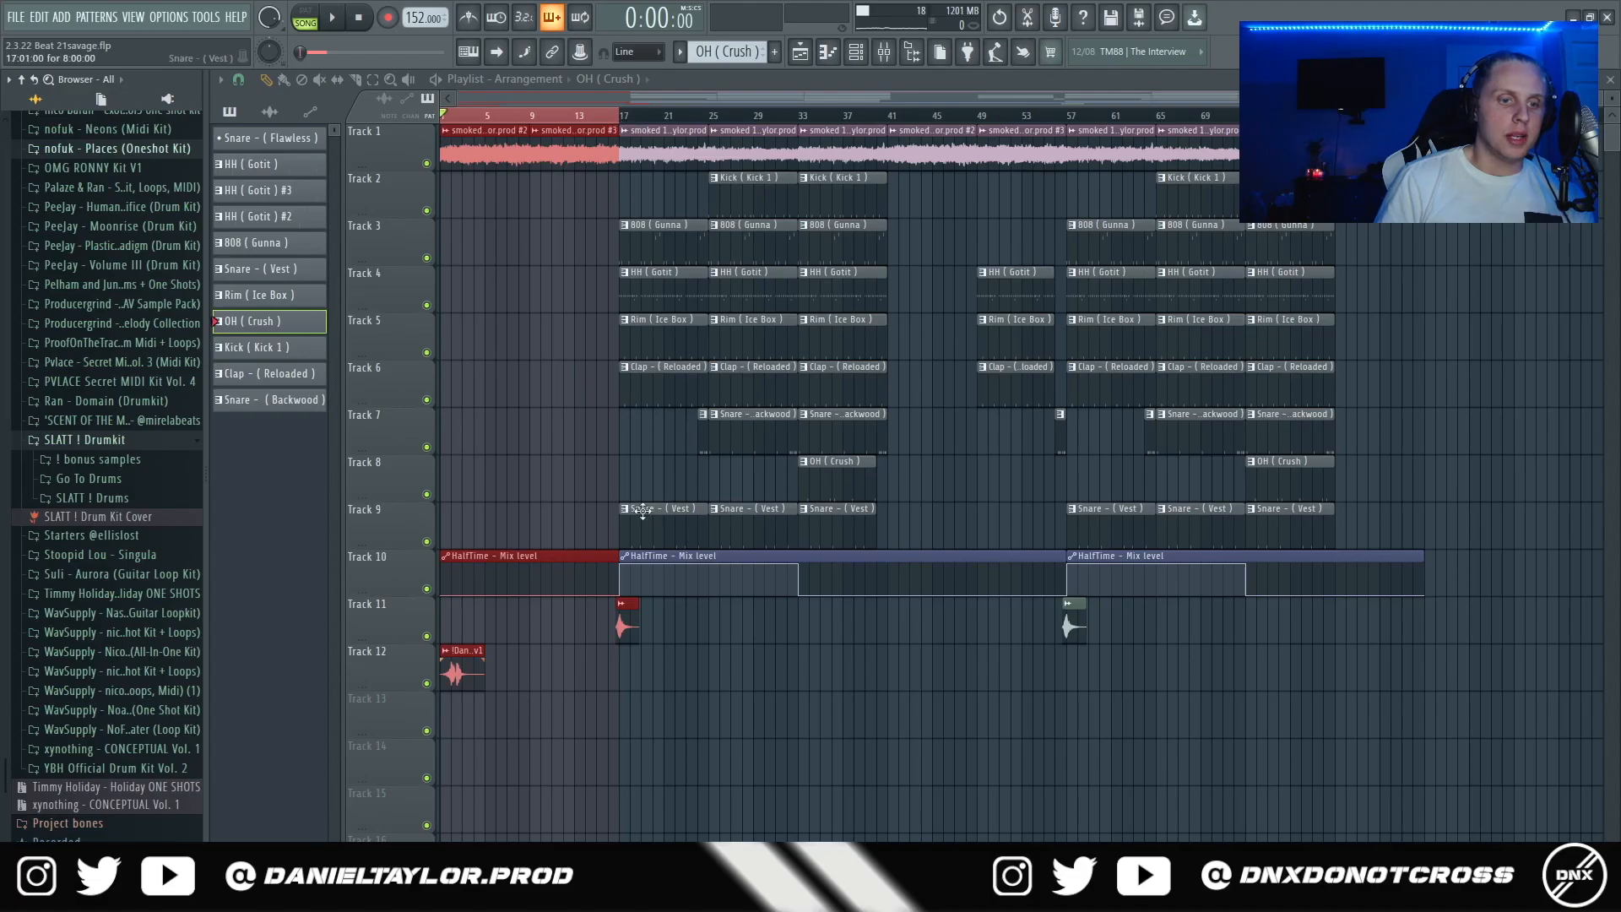
scroll(590, 676, "up", 3)
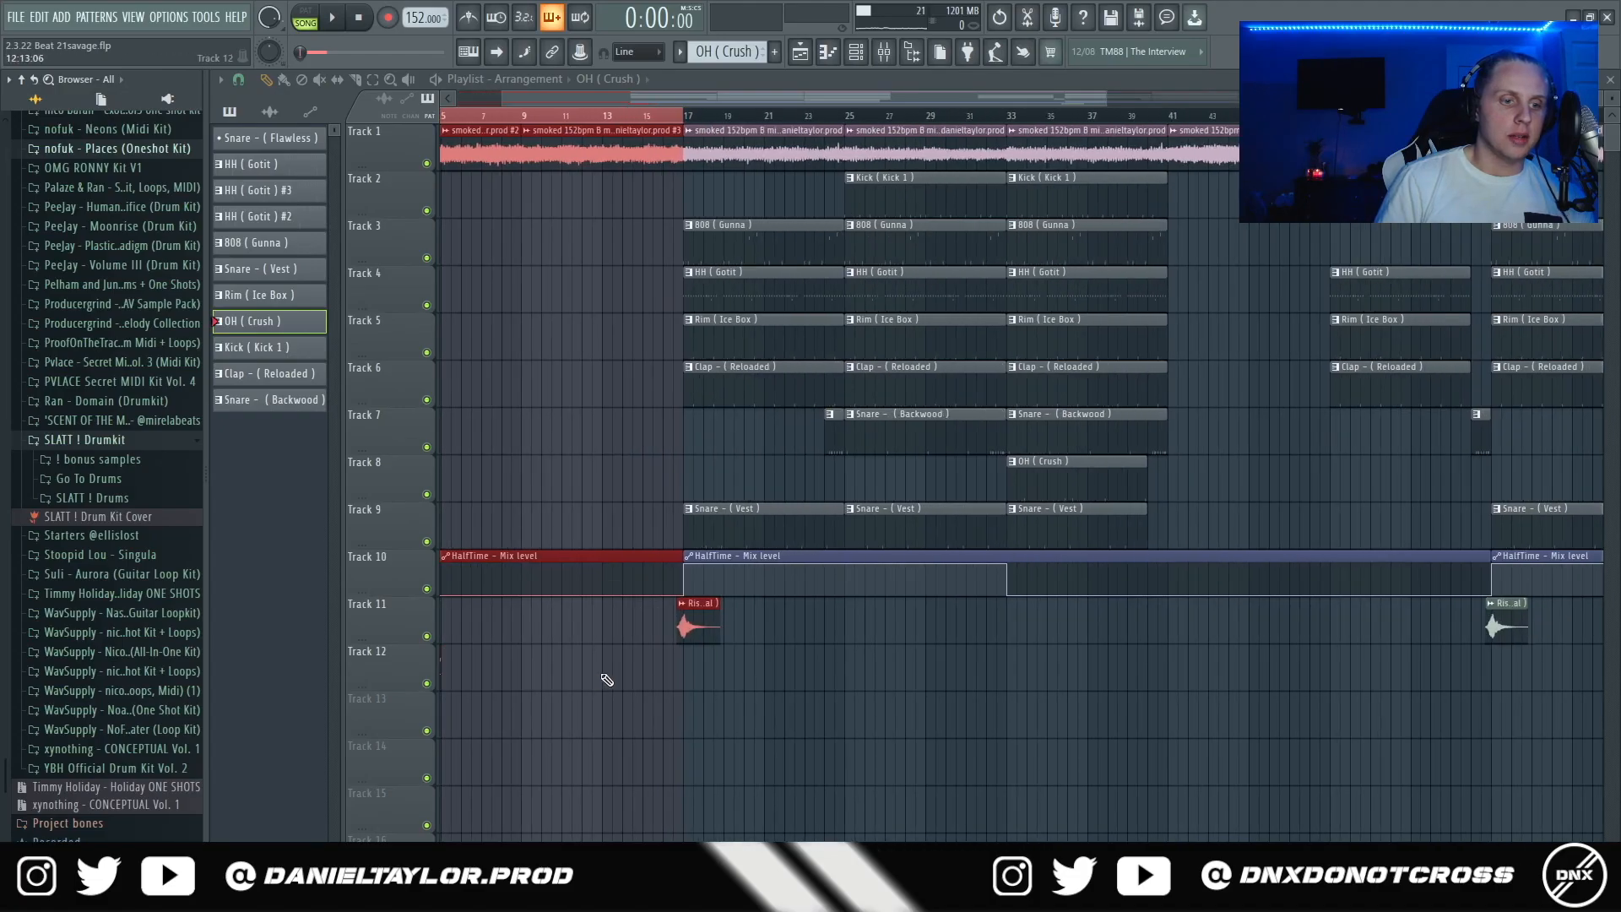
scroll(666, 658, "down", 3)
left_click(591, 132)
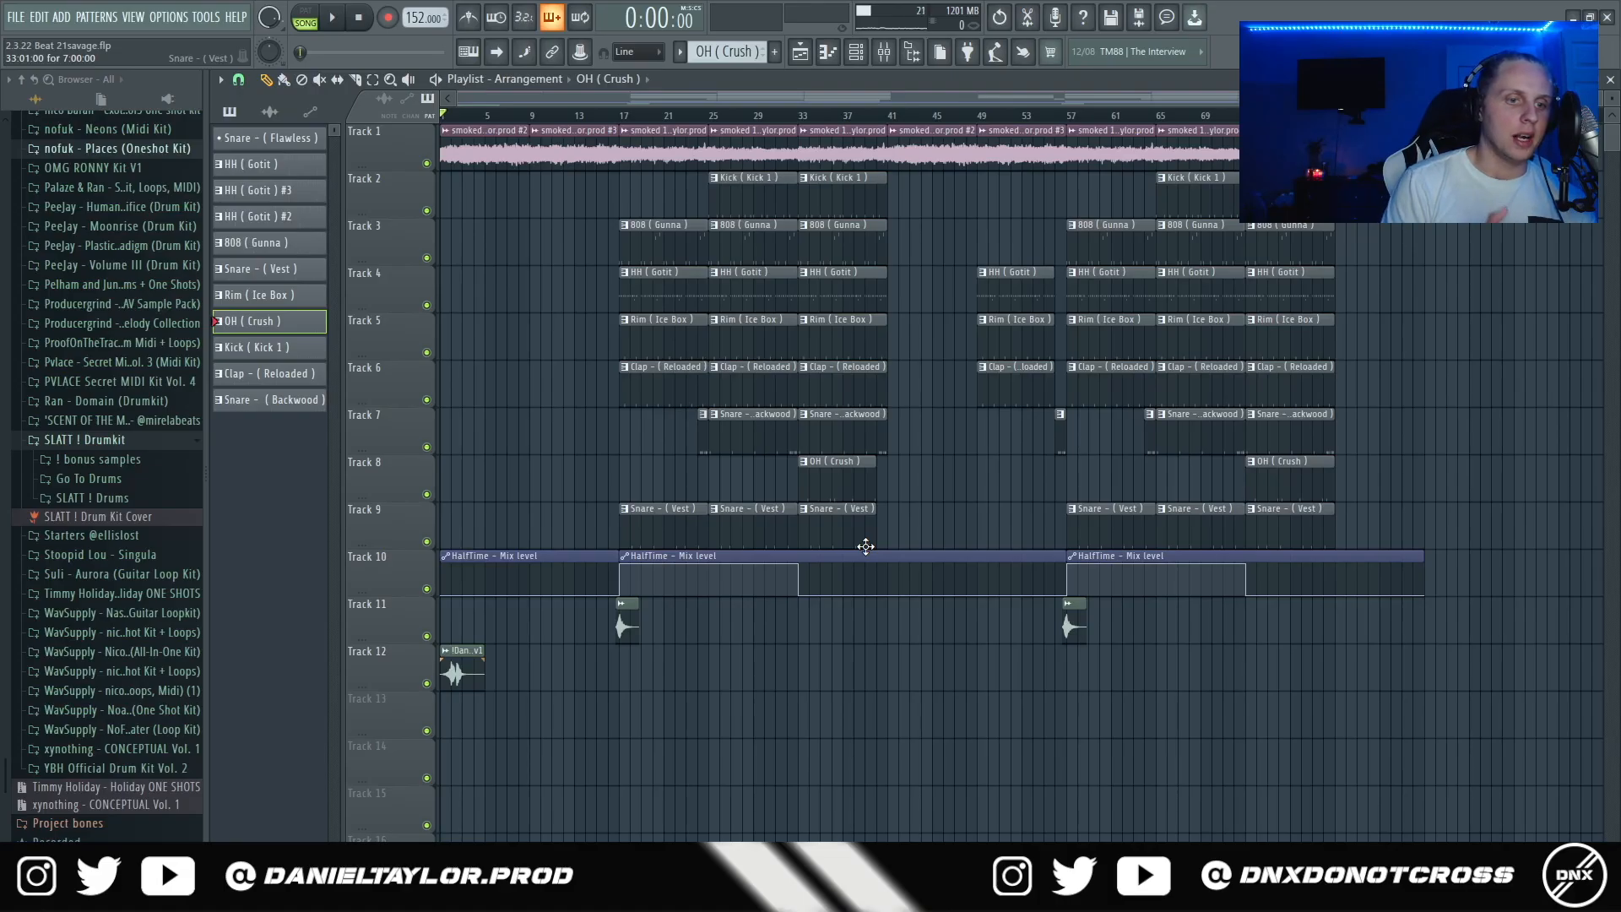
Mark the first full drum section from bar 17 to bar 41 on the playlist timeline.
left_click(619, 115)
left_click_drag(803, 117, 888, 123)
left_click_drag(625, 121, 801, 125)
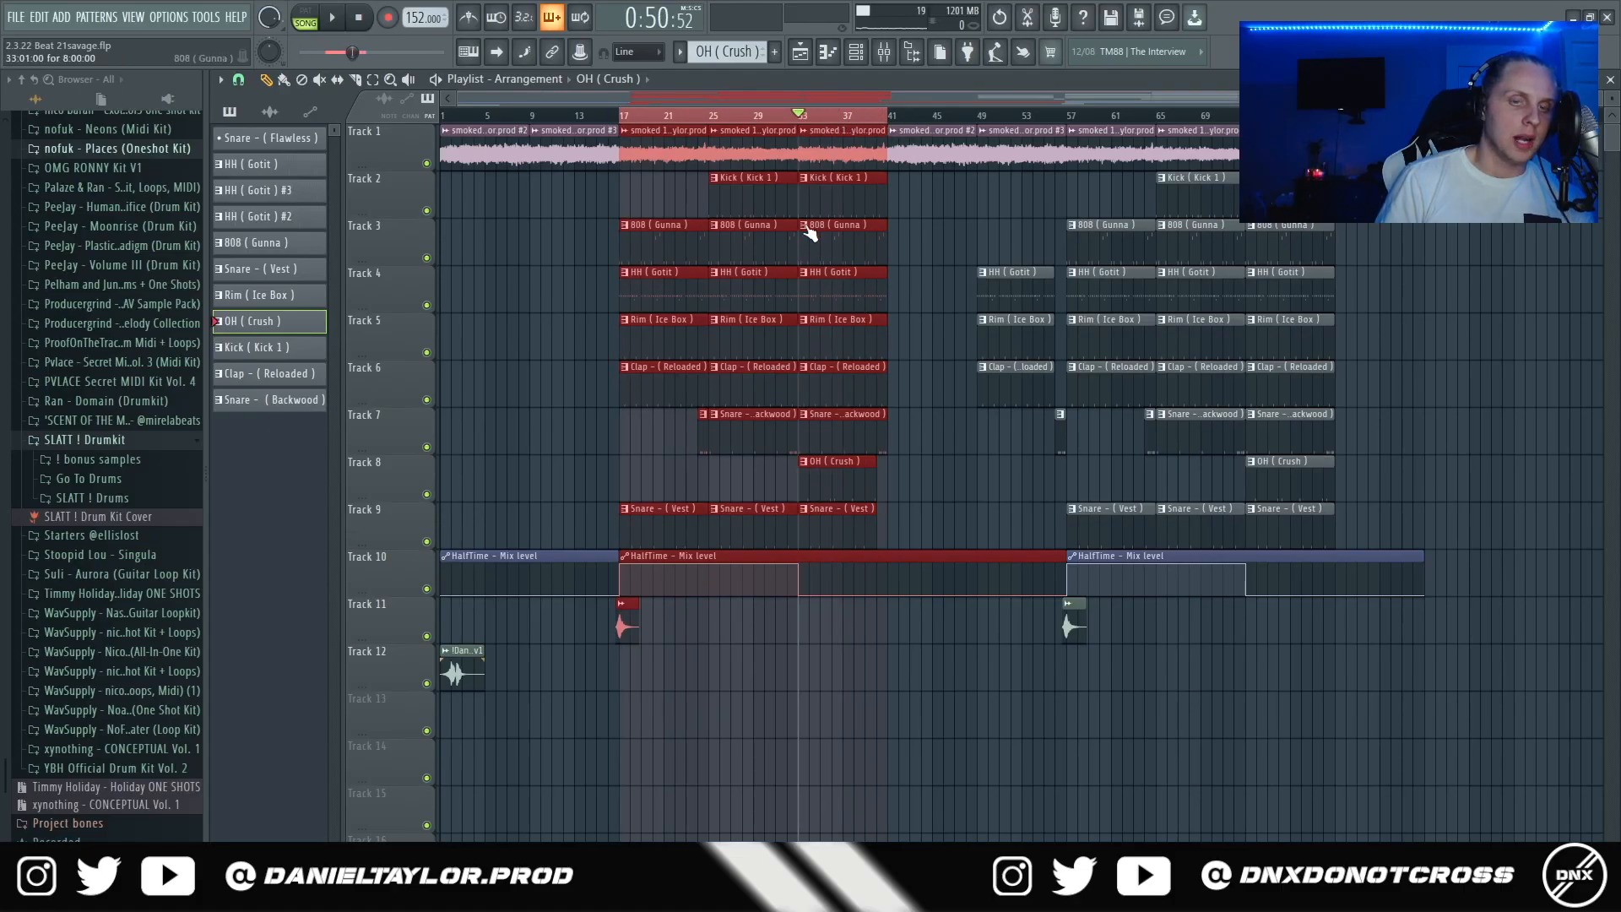
Mark the sections from bar 41 to 57 and from bar 57 to 81 on the playlist timeline, and clear the selection.
left_click_drag(902, 125, 1031, 130)
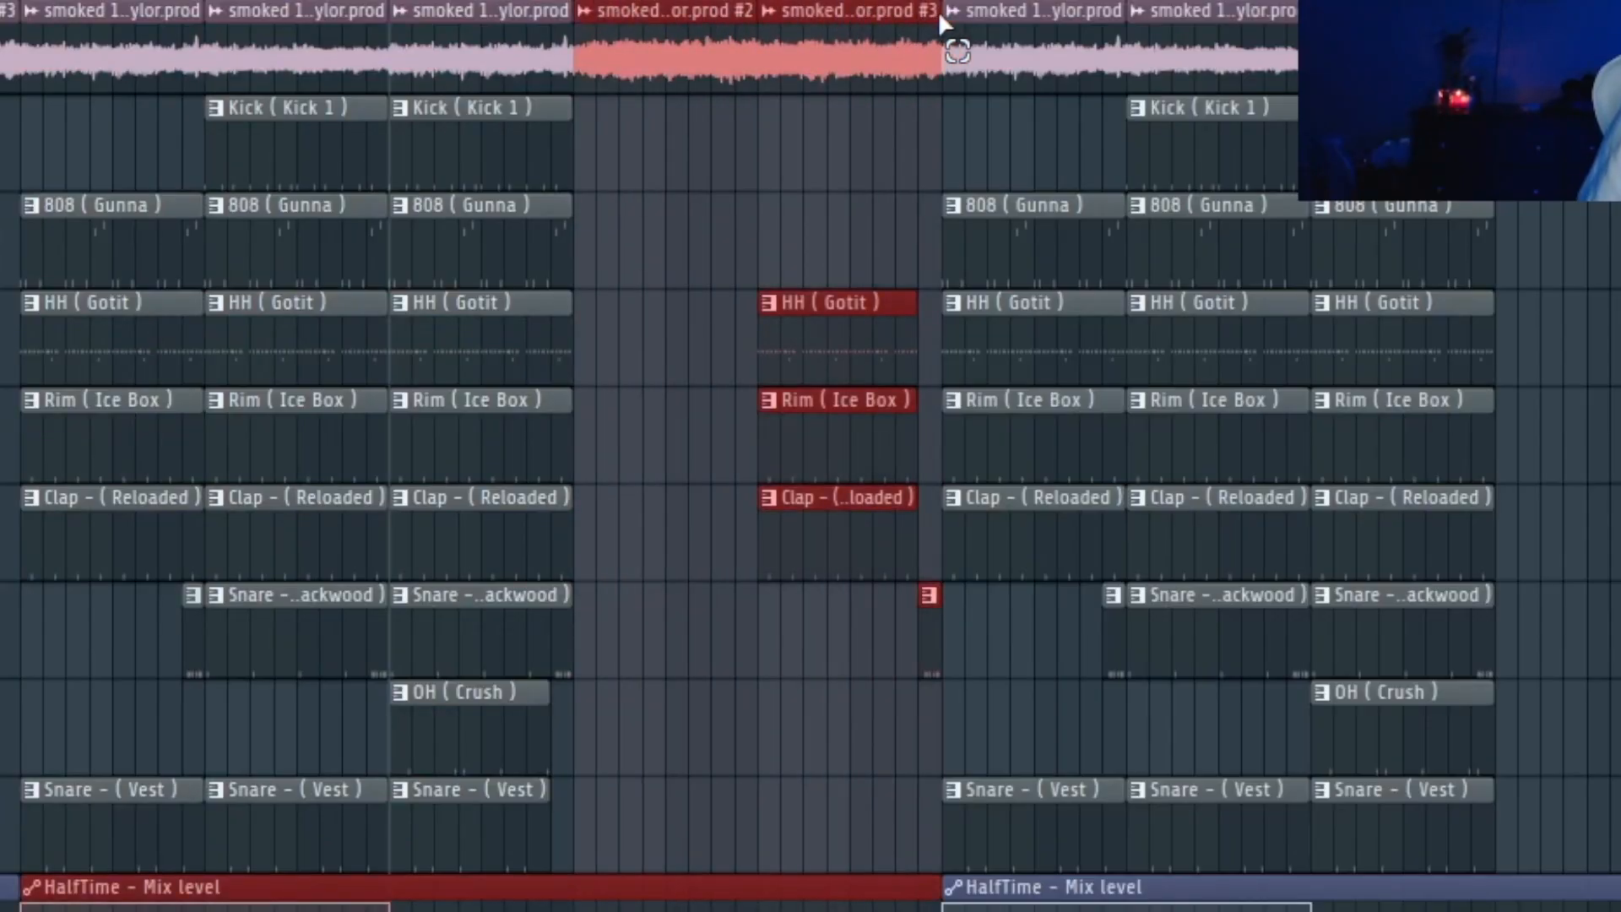
left_click_drag(939, 11, 940, 12)
left_click_drag(1070, 121, 1334, 129)
left_click(1334, 118, "ctrl")
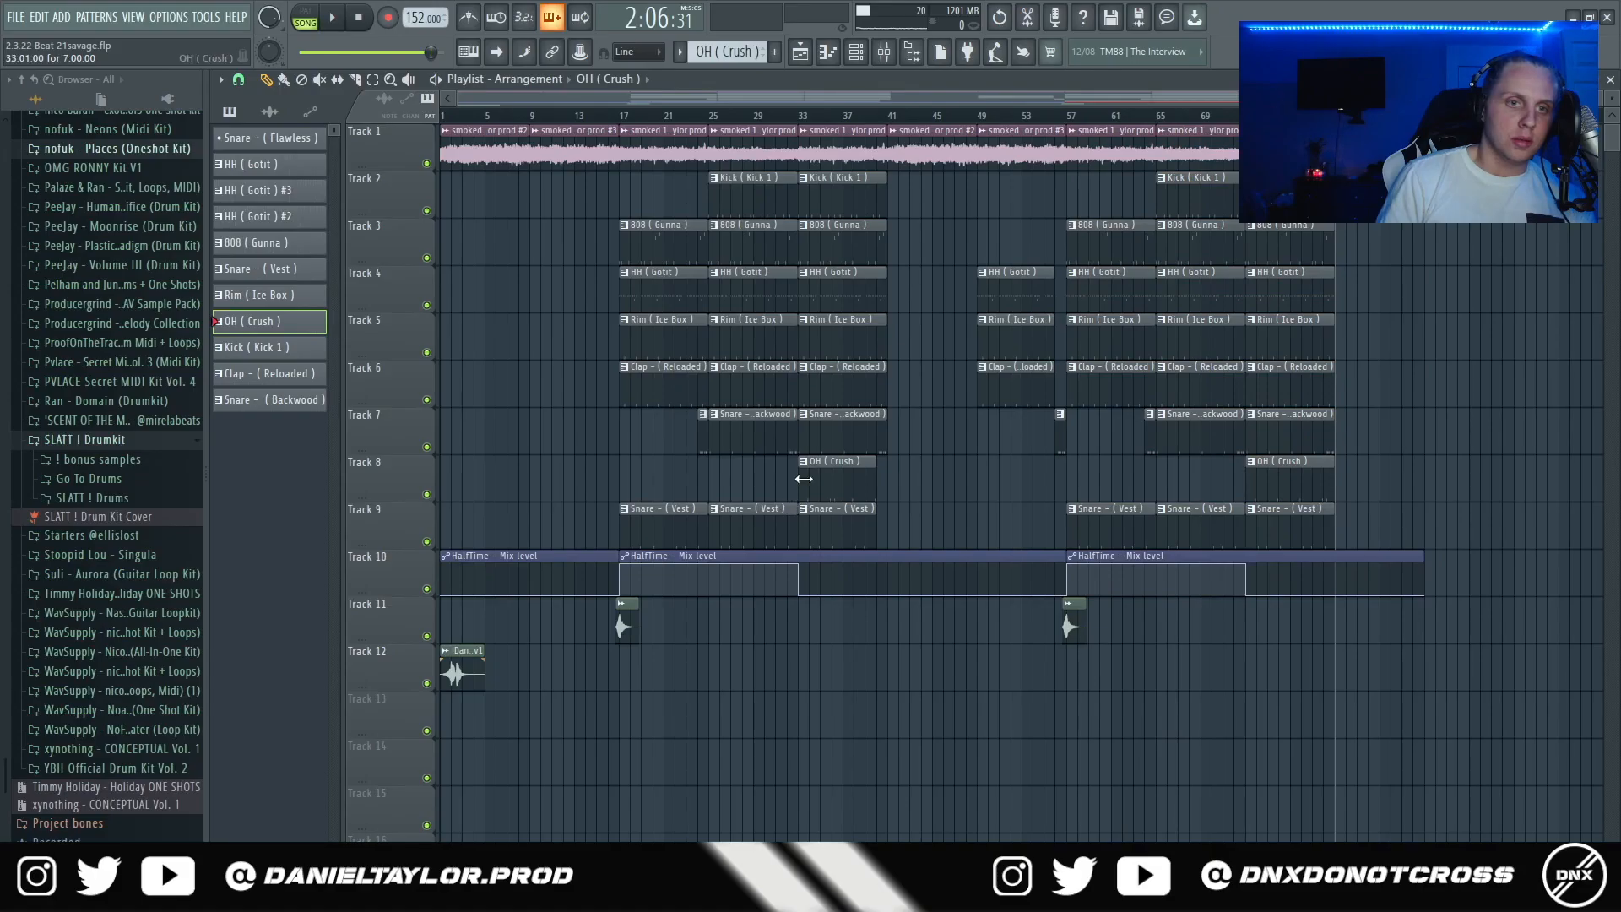
Open the mixer to review the Fruity soft clipper on the Master track.
key("F9")
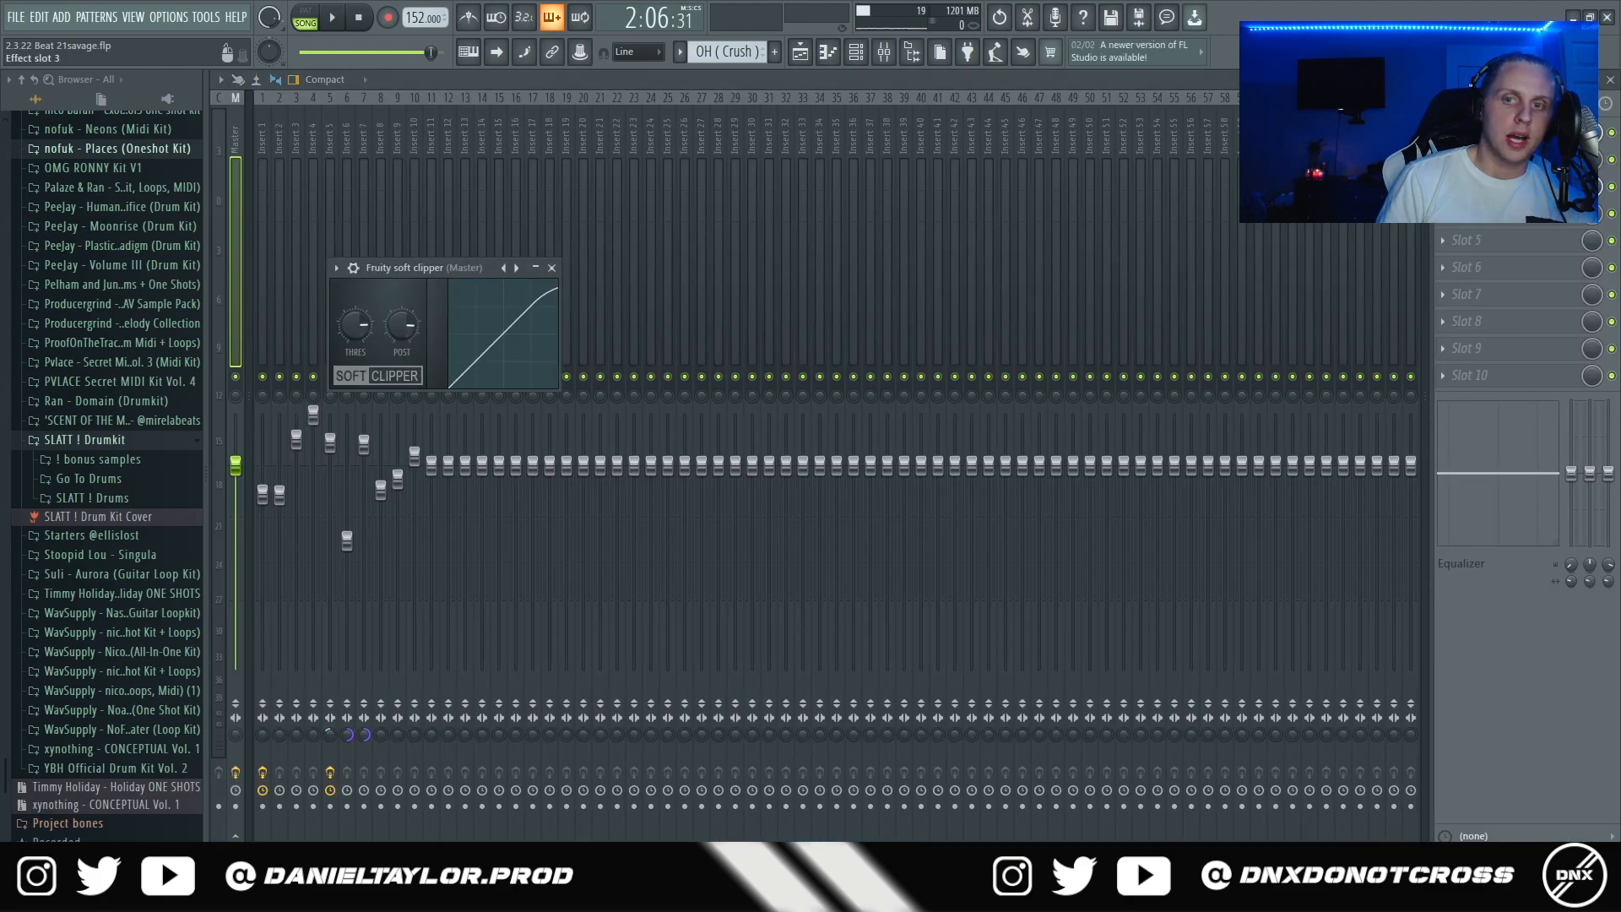